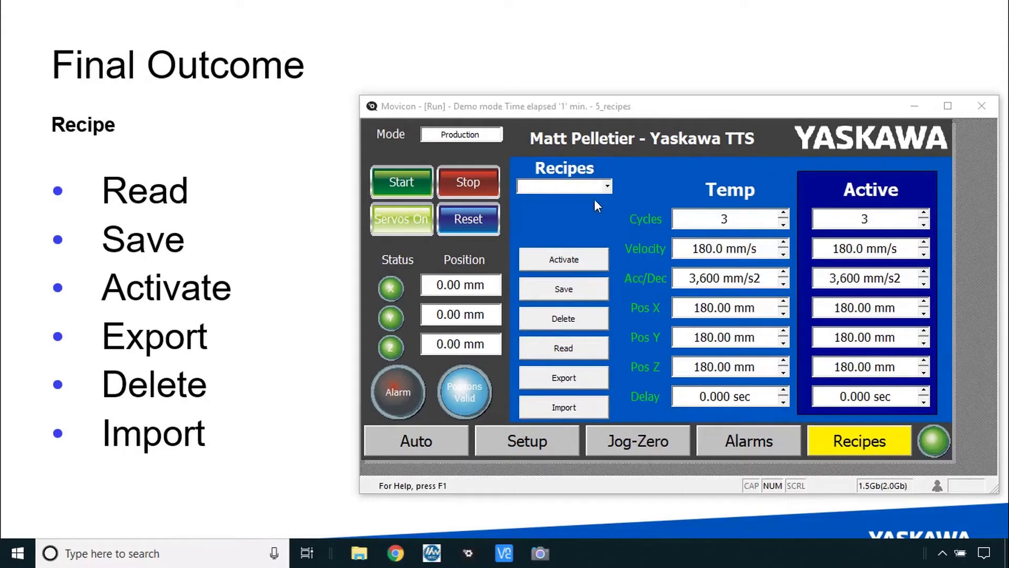
Save the current values as a new recipe named 'Recipe 1'
click(446, 436)
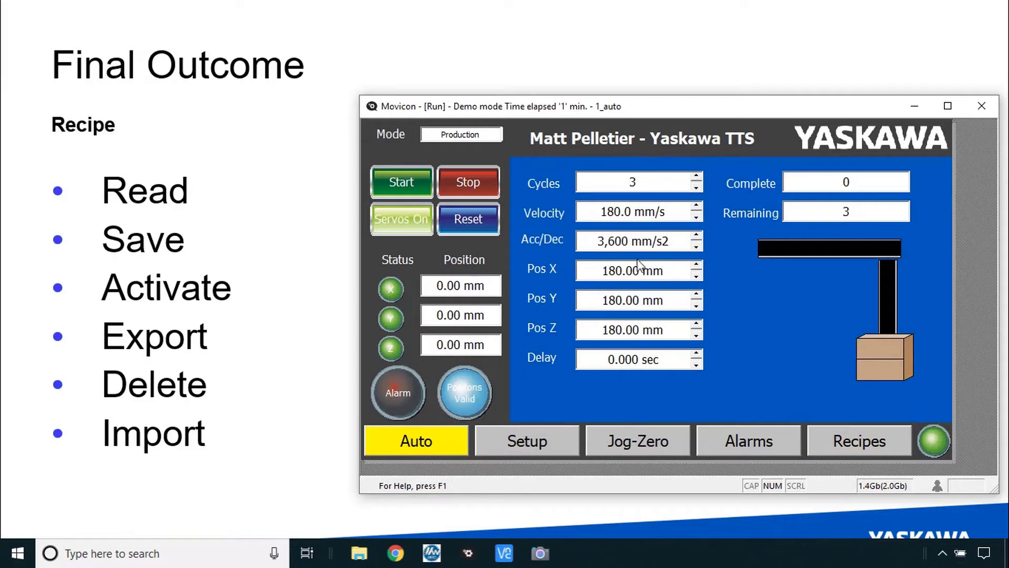
click(858, 431)
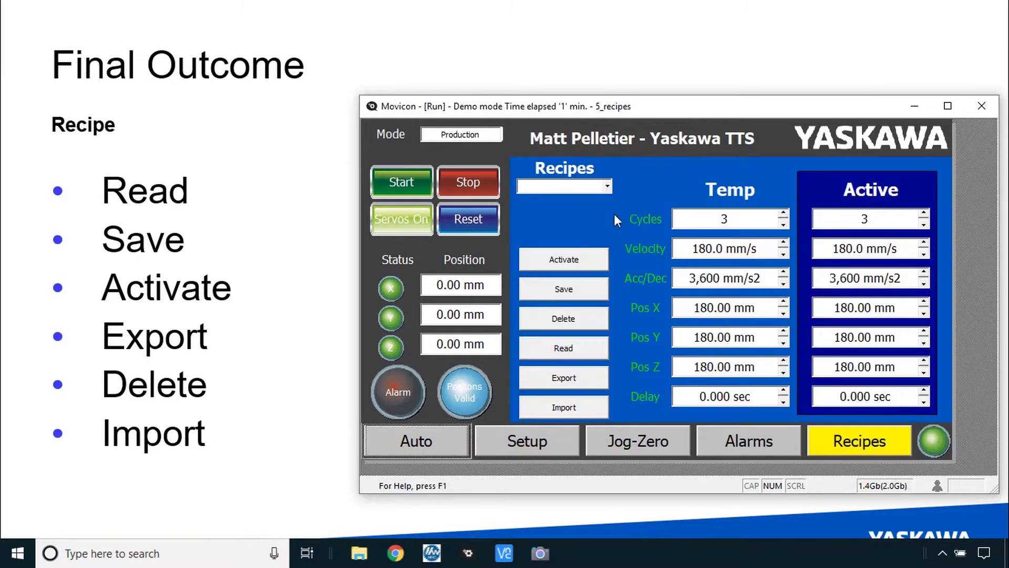
click(565, 188)
text(Recipe 1)
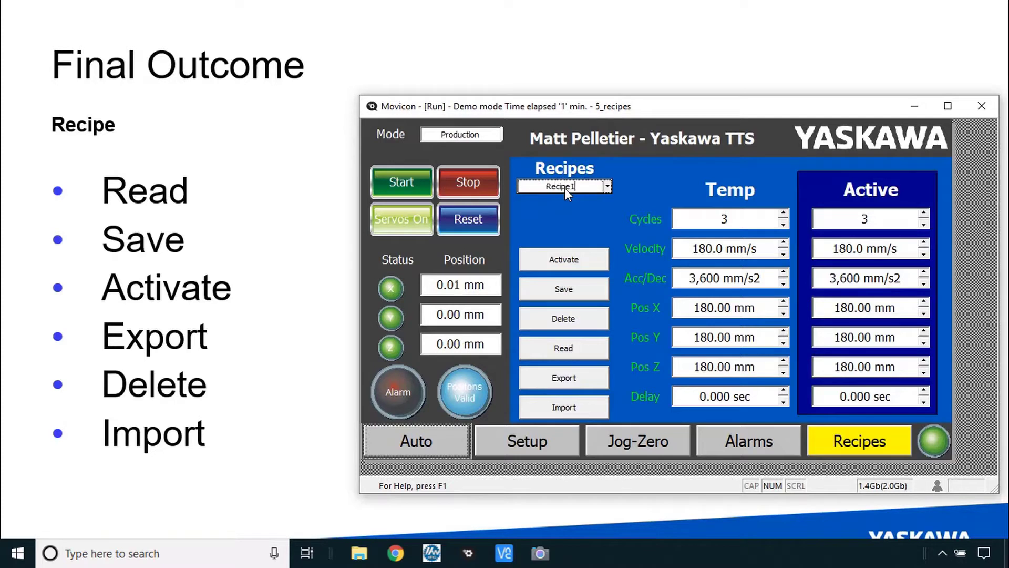
click(575, 293)
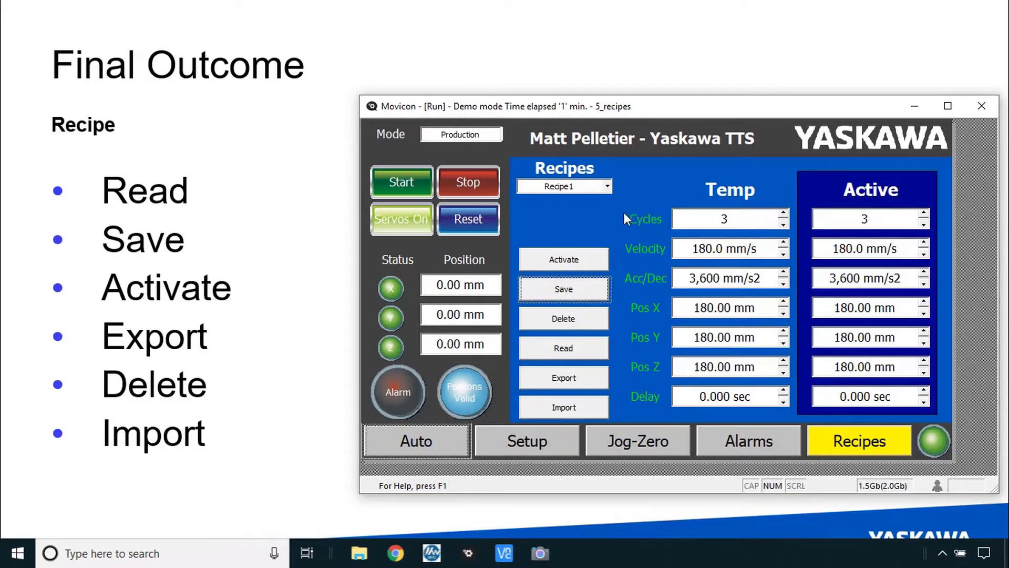
On Auto, set Cycles to 4, Velocity 190.0 mm/s, Acc/Dec 3,500 mm/s2 and Pos X 210.00 mm
click(433, 444)
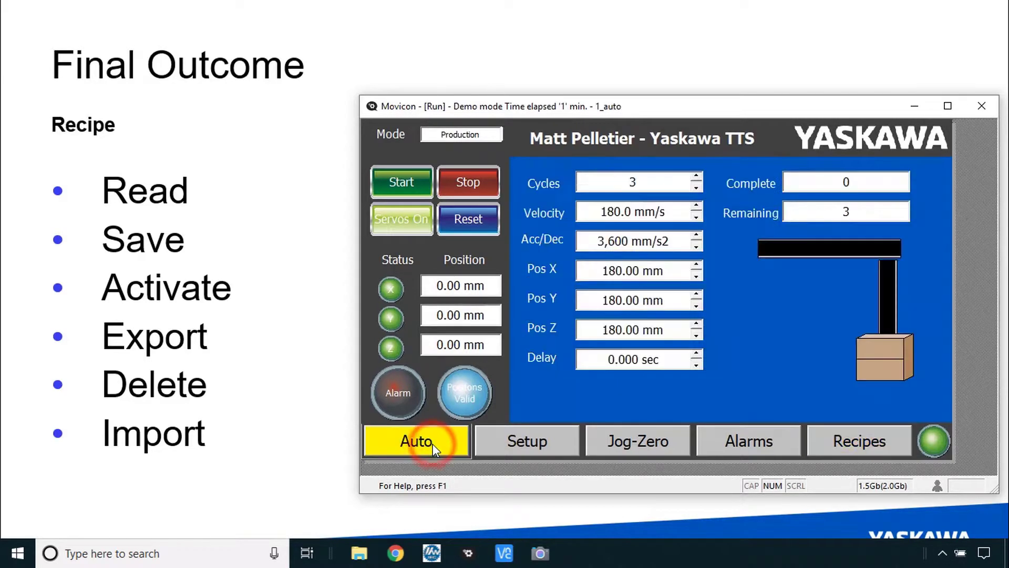
click(697, 178)
click(696, 207)
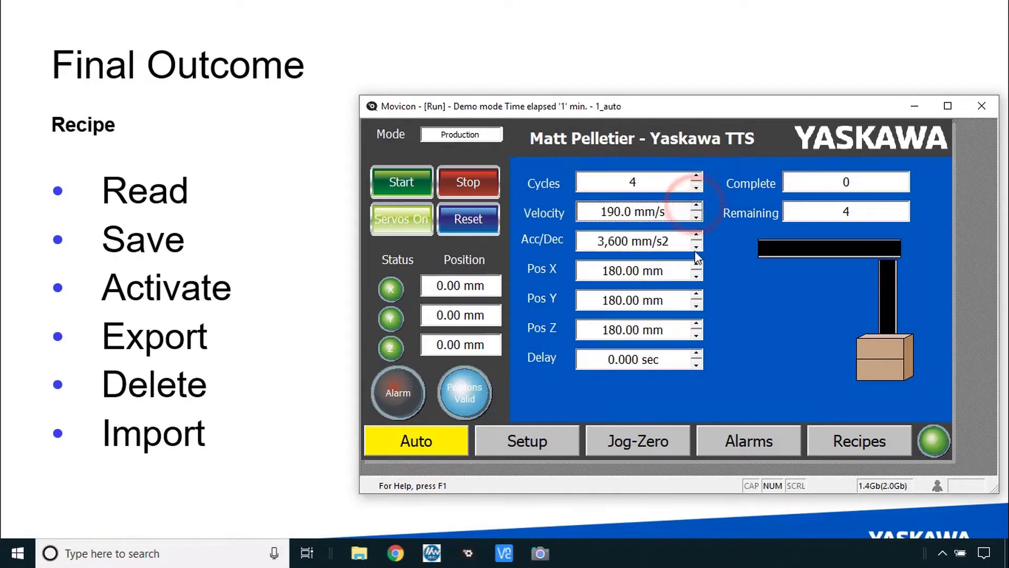
click(696, 246)
click(697, 266)
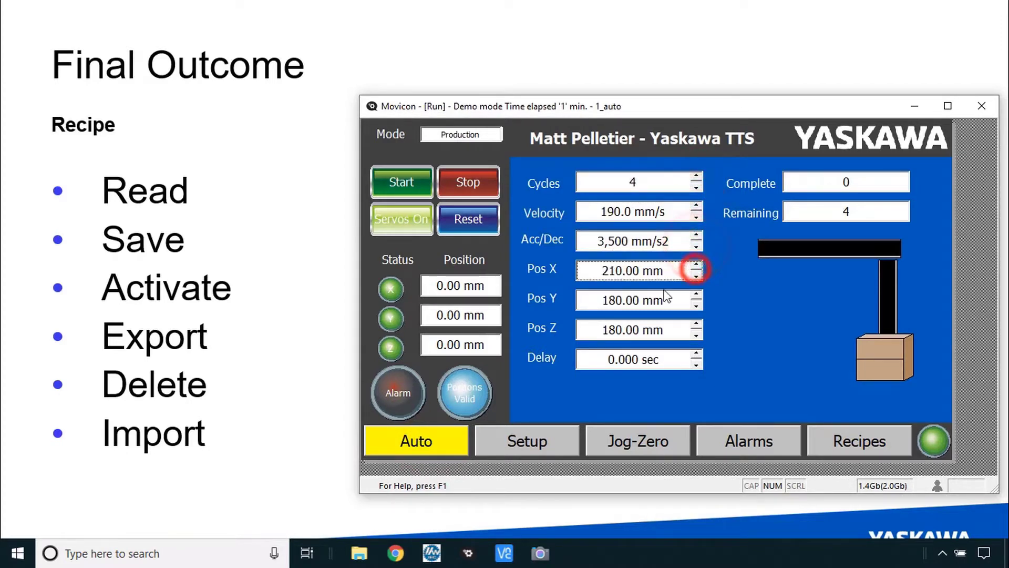
Read the new running values into the Temp column on the Recipes page
click(847, 445)
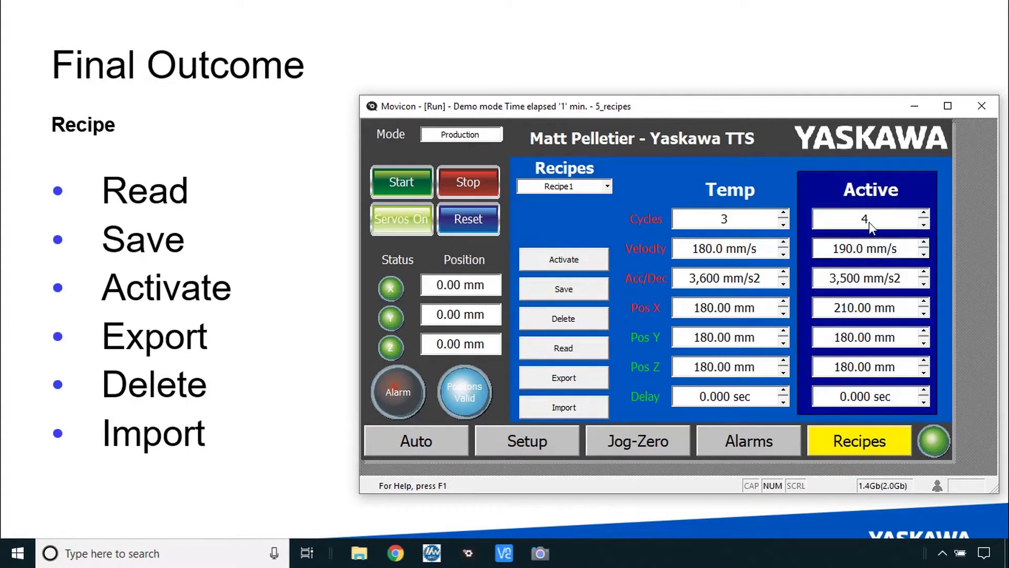
click(427, 451)
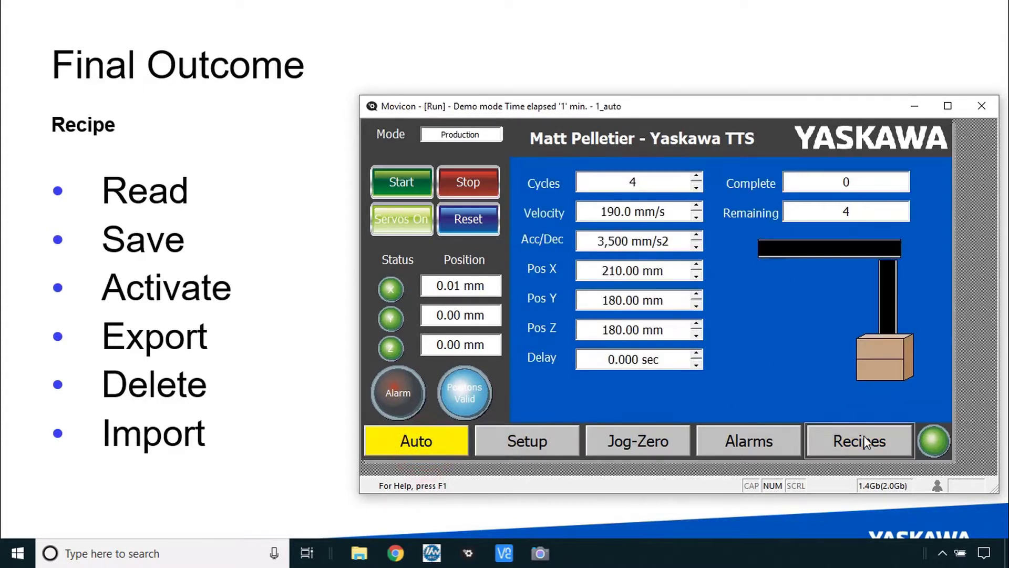
click(867, 443)
click(572, 355)
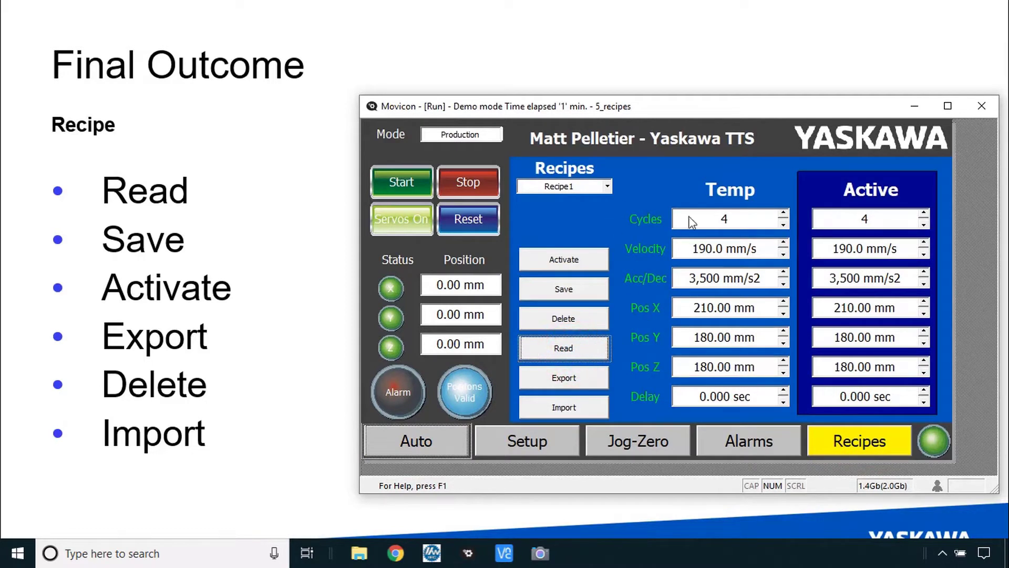
Save the current values as a new recipe named Recipe2
double_click(578, 188)
text(Recipe2)
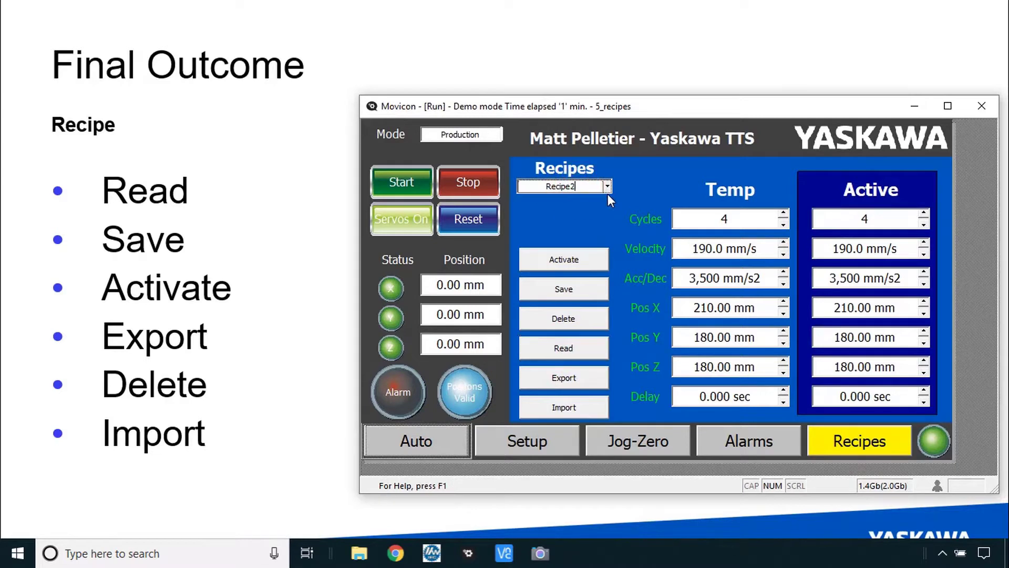
click(556, 295)
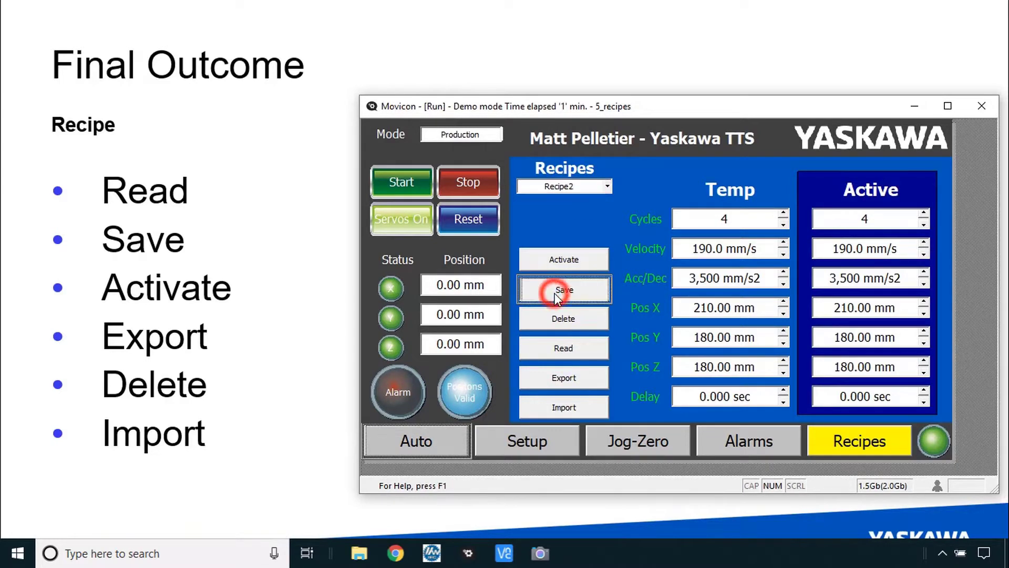
Load and activate Recipe1, then verify 3 cycles at 180.0 mm/s on the Auto page
click(607, 186)
click(565, 202)
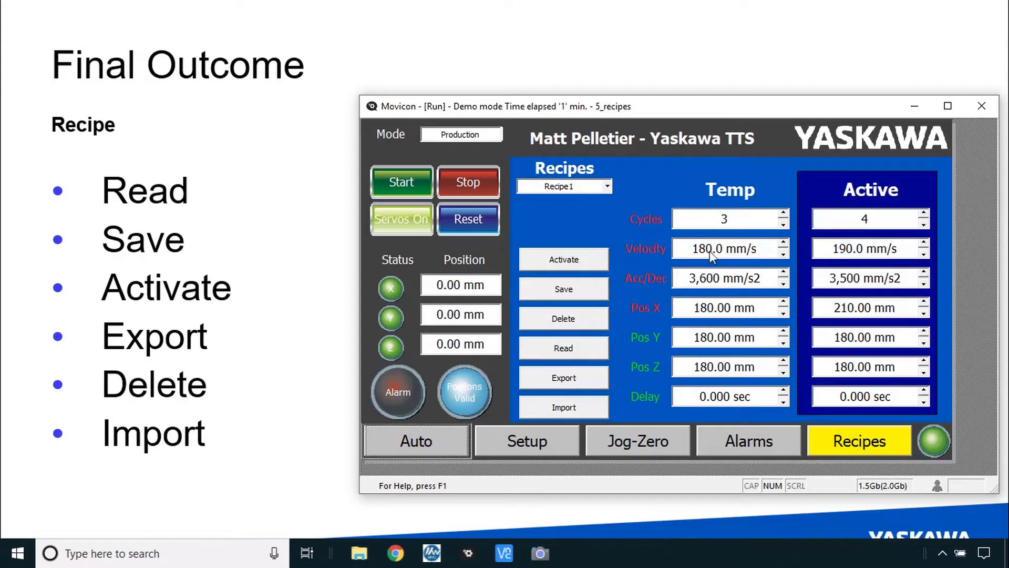
click(587, 267)
click(578, 265)
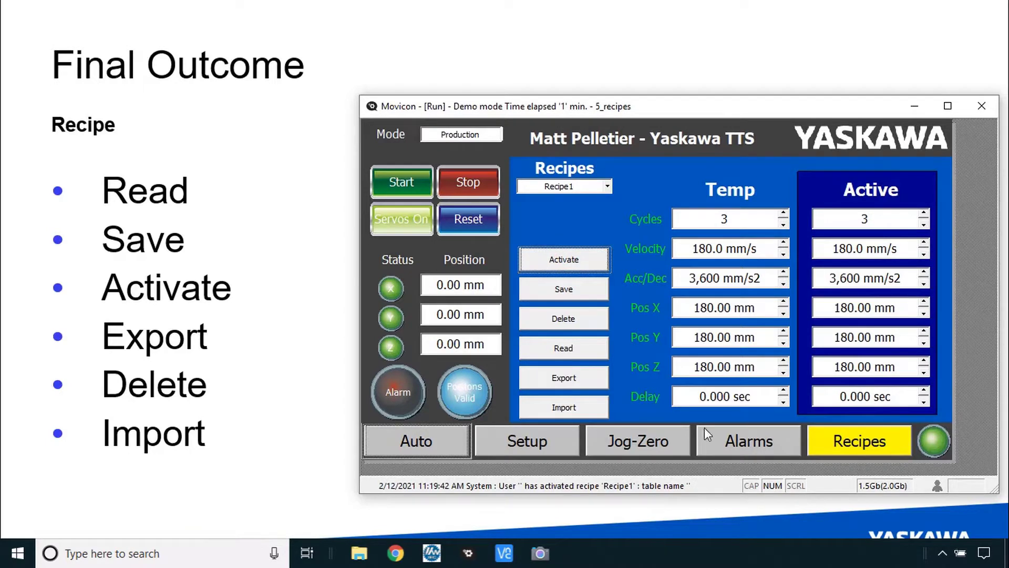
click(430, 448)
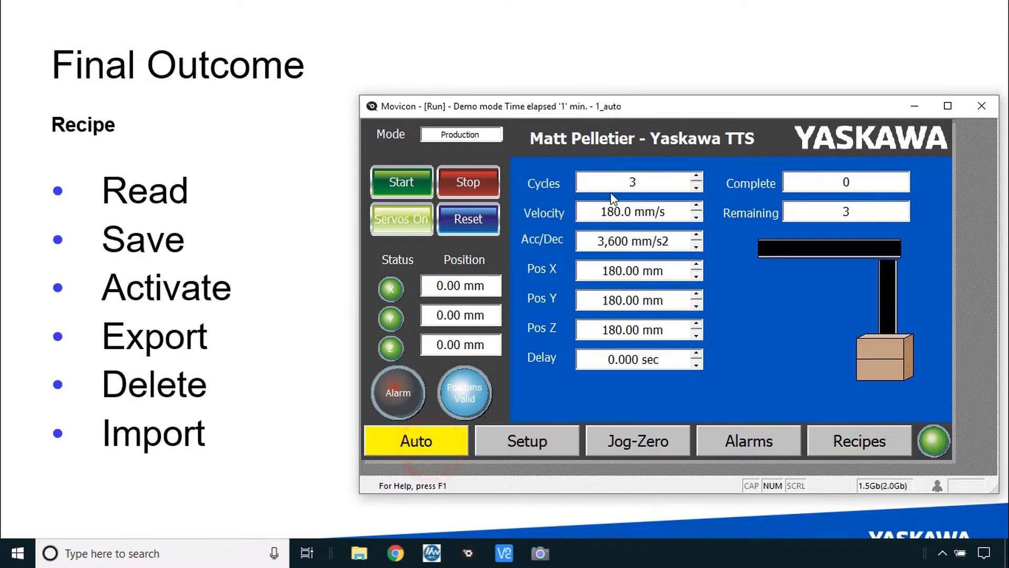
click(864, 443)
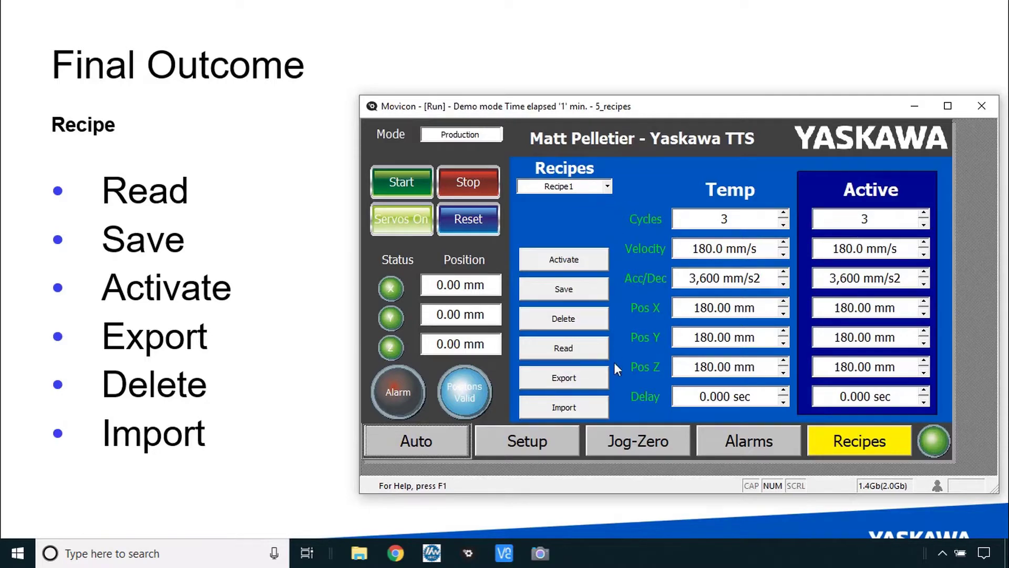
Export Recipe1 to the file Recipe1.csv
click(577, 377)
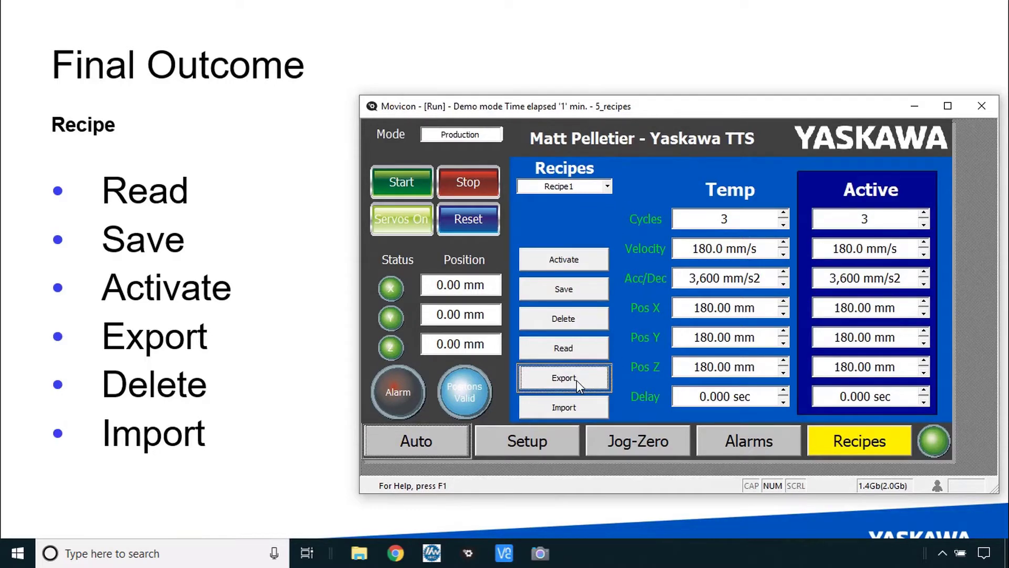
text(Rec)
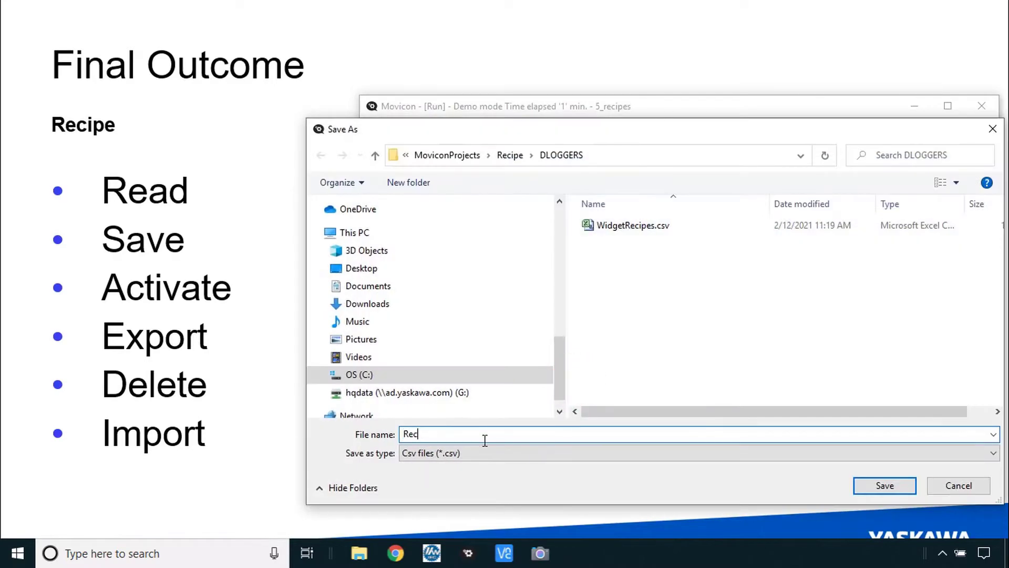
text(ipe2)
key(BackSpace)
text(1)
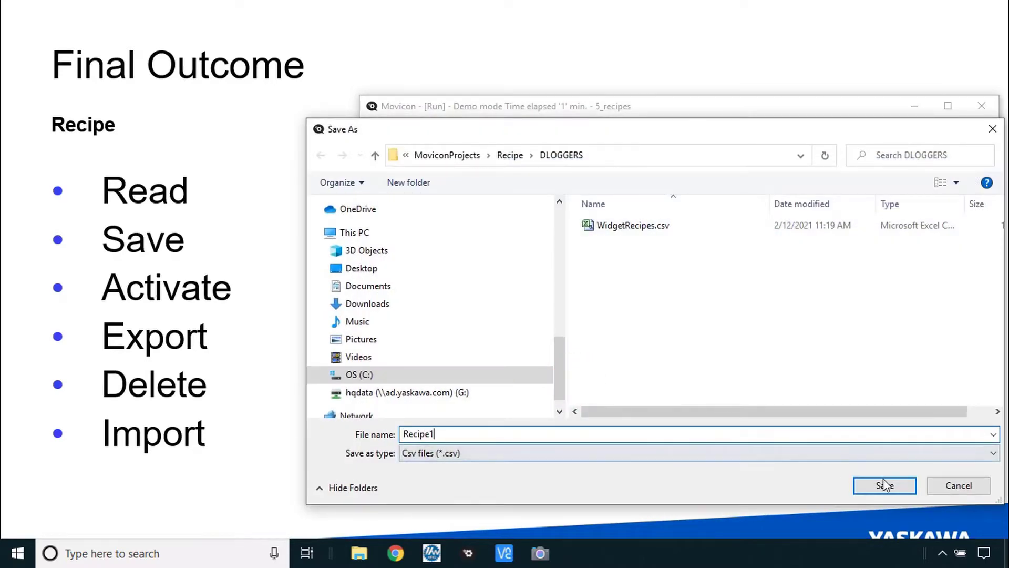
click(884, 485)
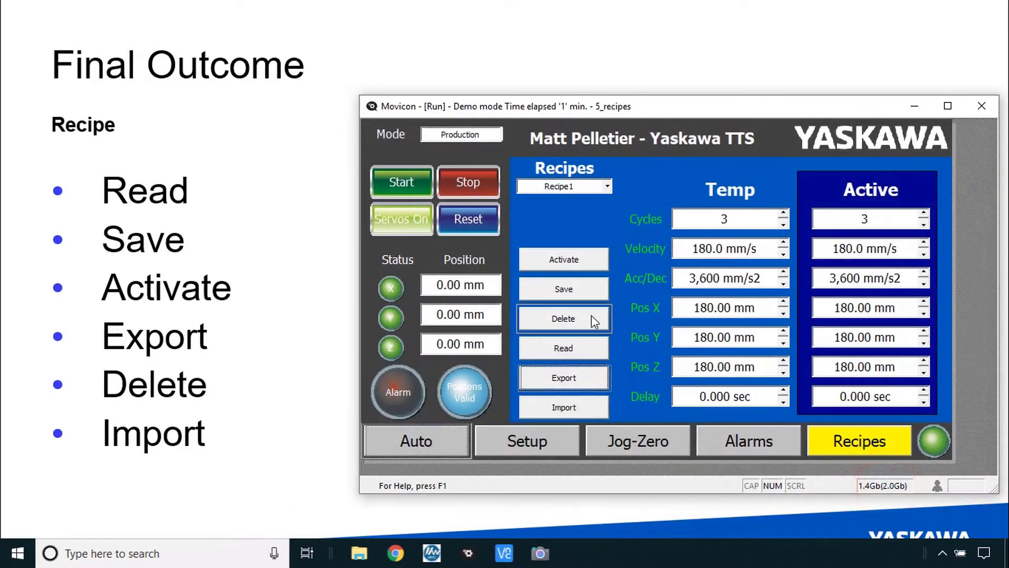
Delete Recipe1 after confirming, and check it is gone from the recipe list
click(590, 321)
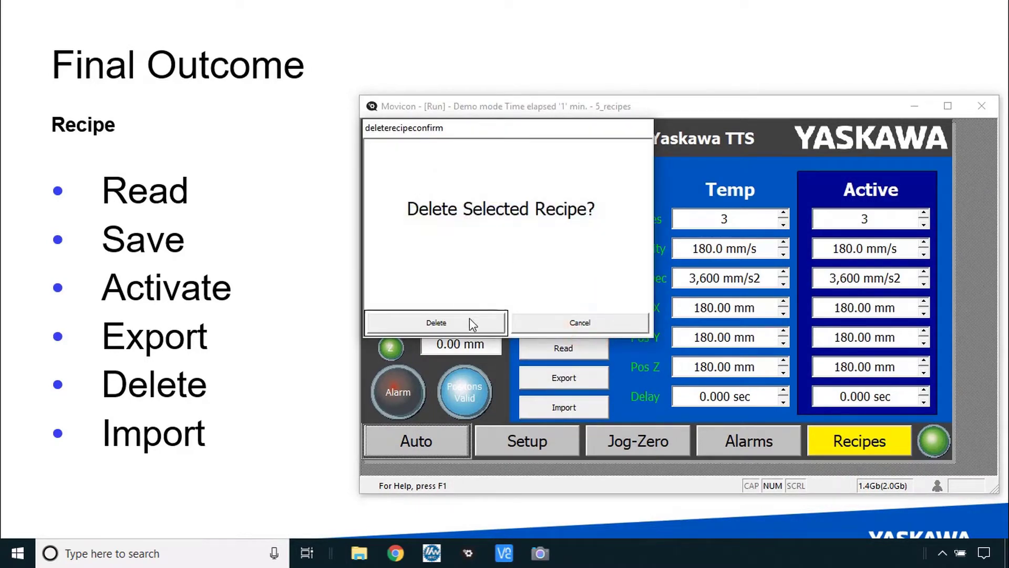
click(469, 320)
click(607, 188)
click(578, 201)
click(605, 187)
click(629, 186)
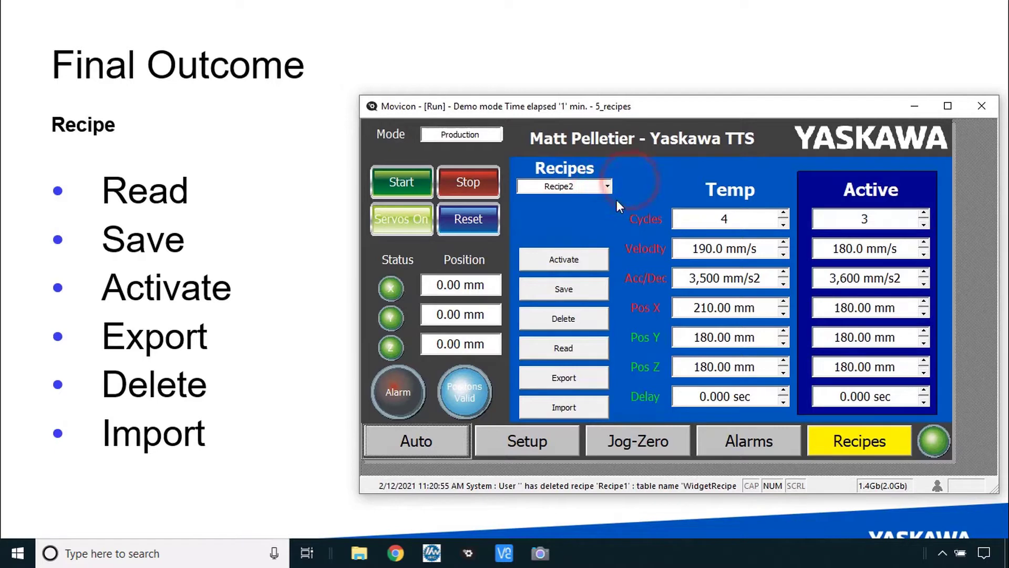
Import Recipe1.csv and save it again as Recipe1
click(586, 409)
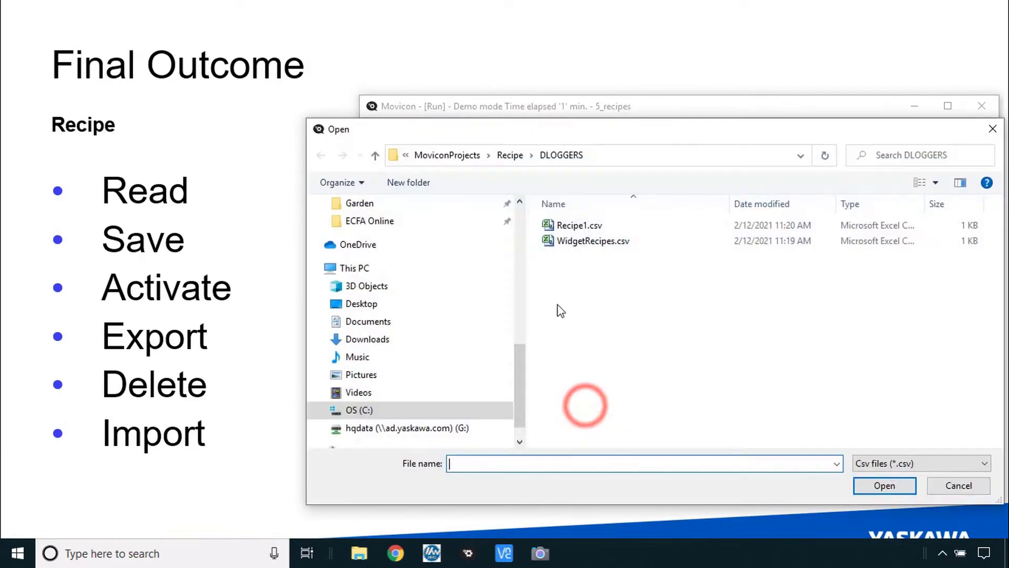
click(565, 225)
click(883, 484)
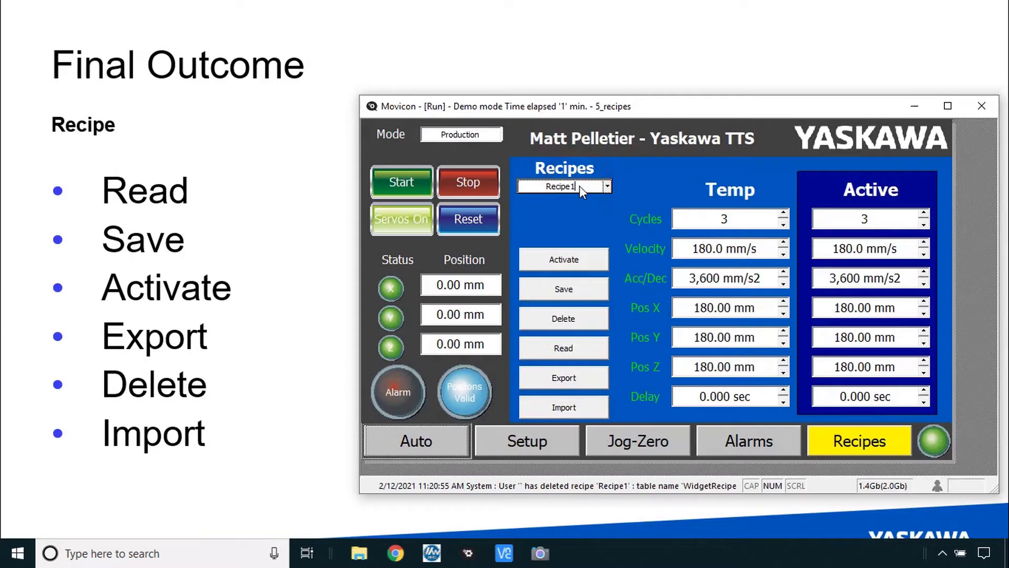
click(577, 289)
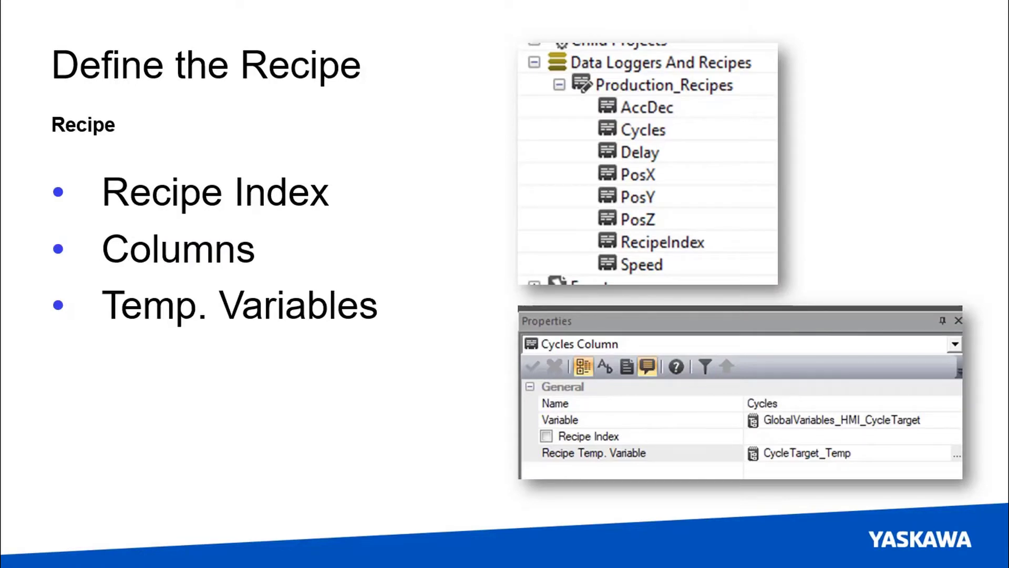
Show the WidgetRecipes recipe properties under the project's Data Loggers And Recipes
key(alt+Tab)
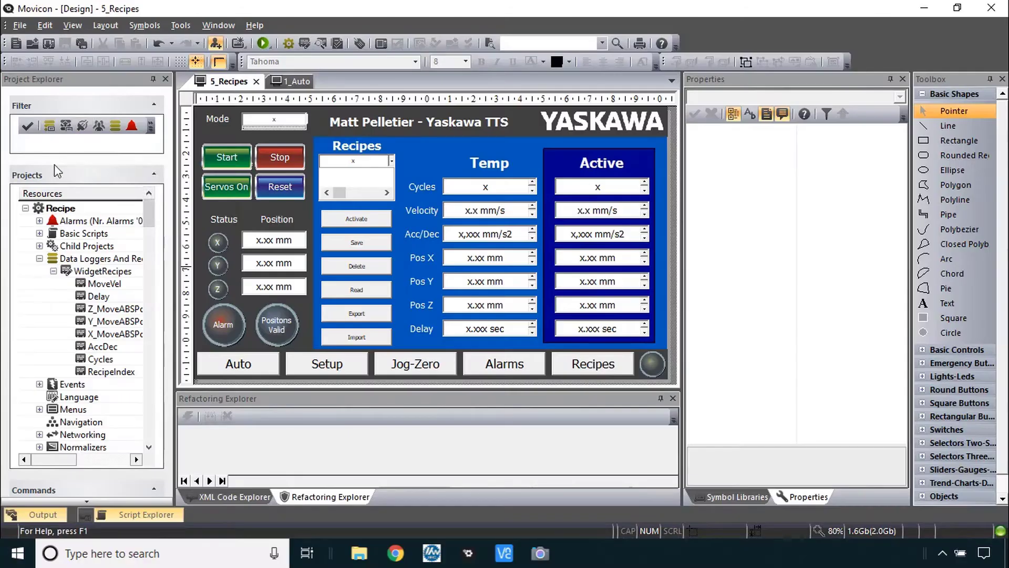
click(70, 210)
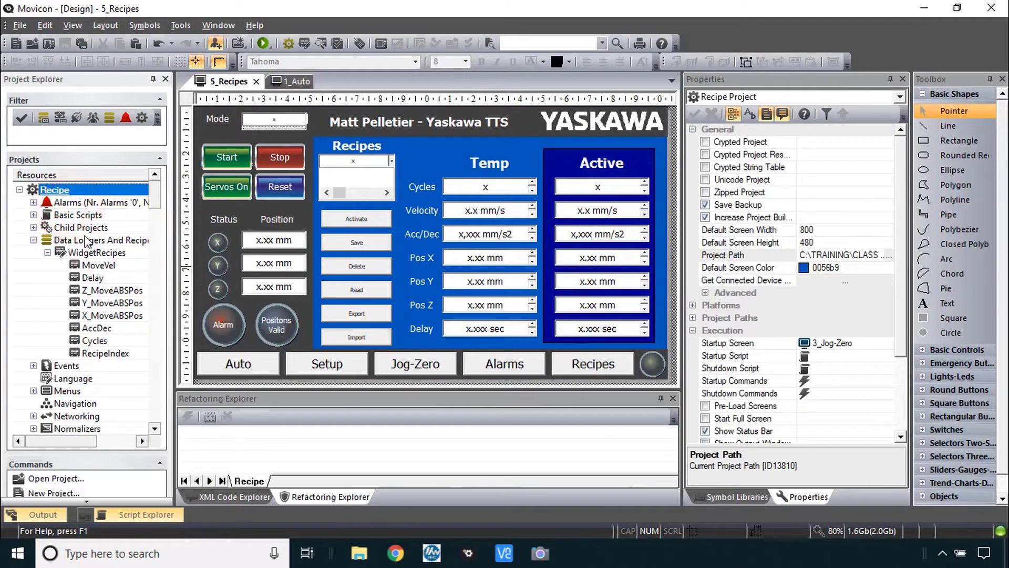
click(93, 242)
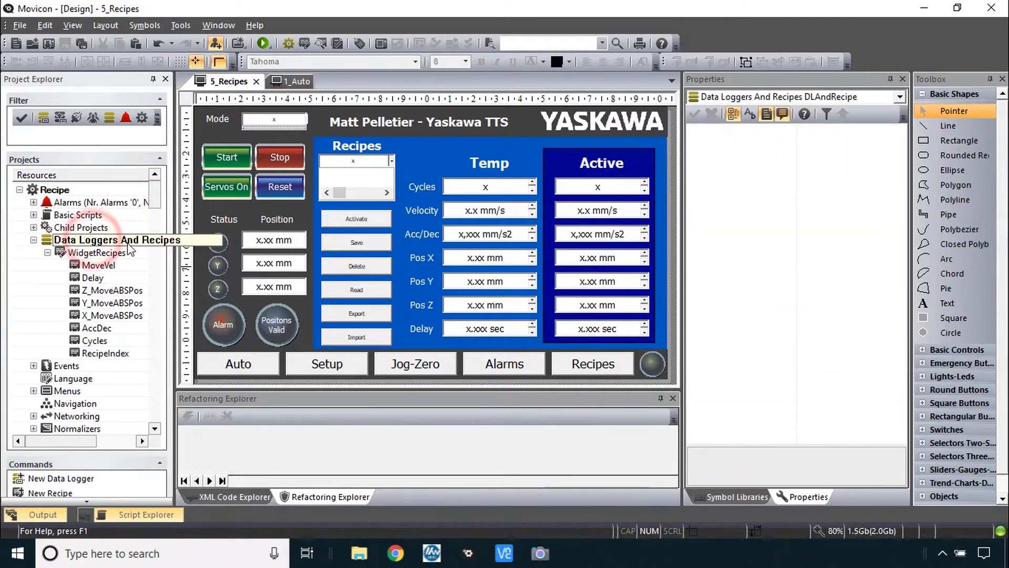
click(94, 254)
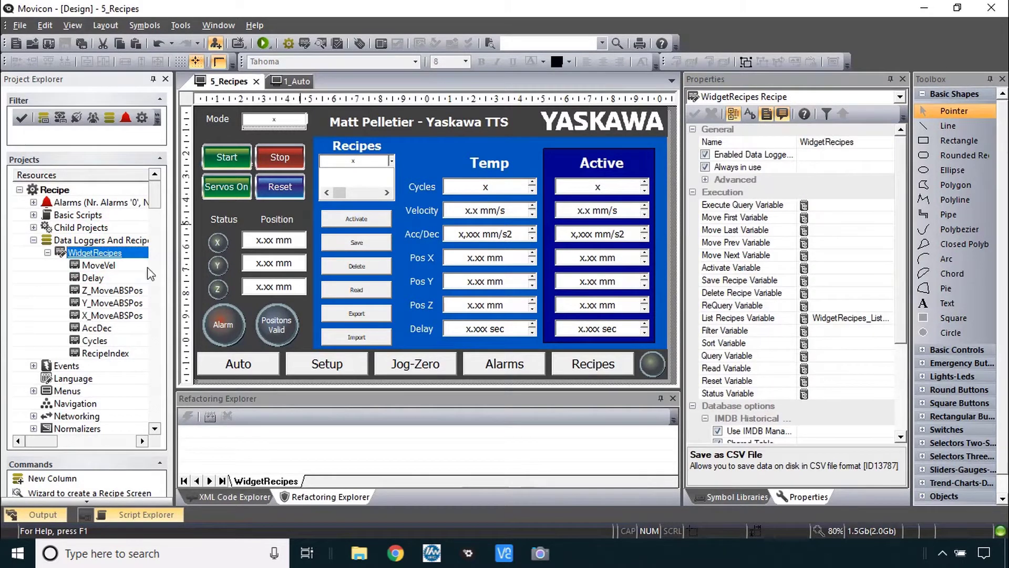
Review the linked variables of the MoveVel, Delay, Z_MoveABSPos, Y_MoveABSPos and X_MoveABSPos columns
click(100, 267)
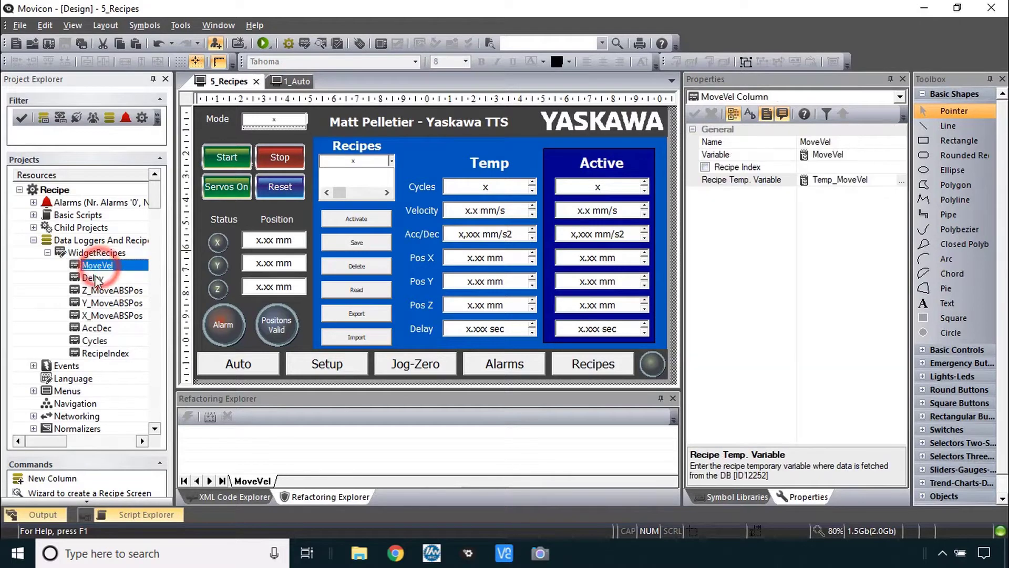
click(93, 278)
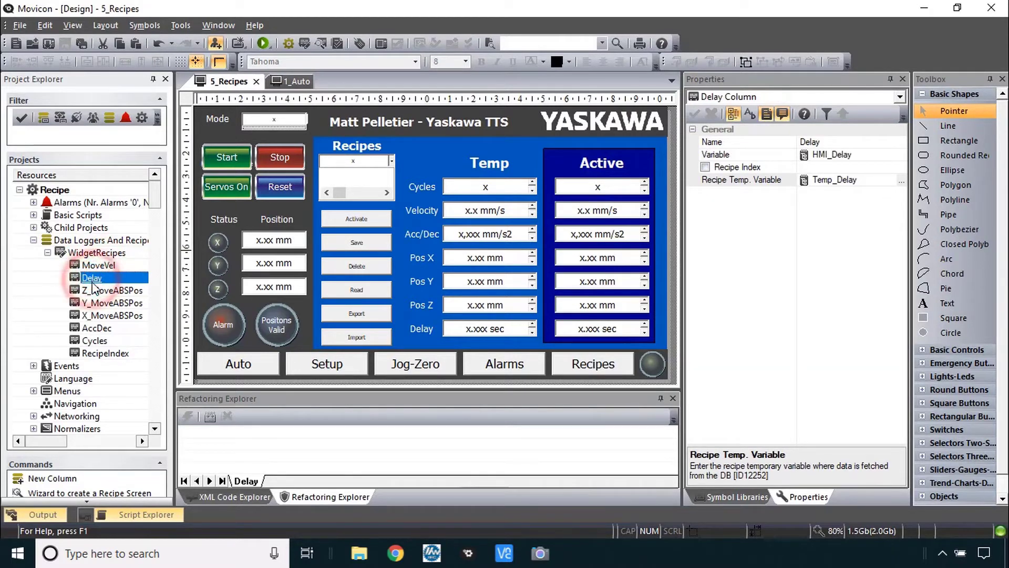
right_click(97, 254)
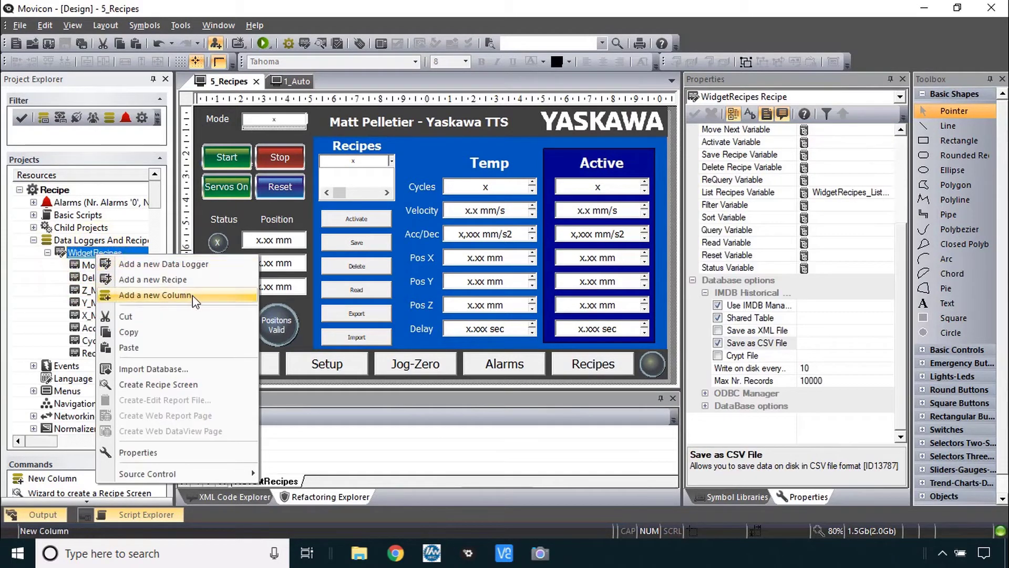
click(86, 265)
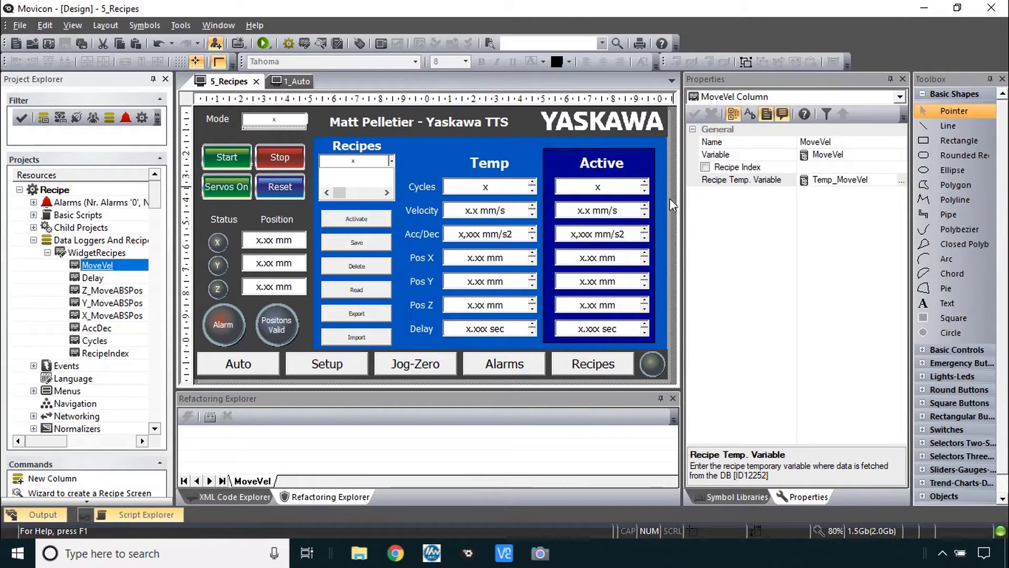
click(96, 277)
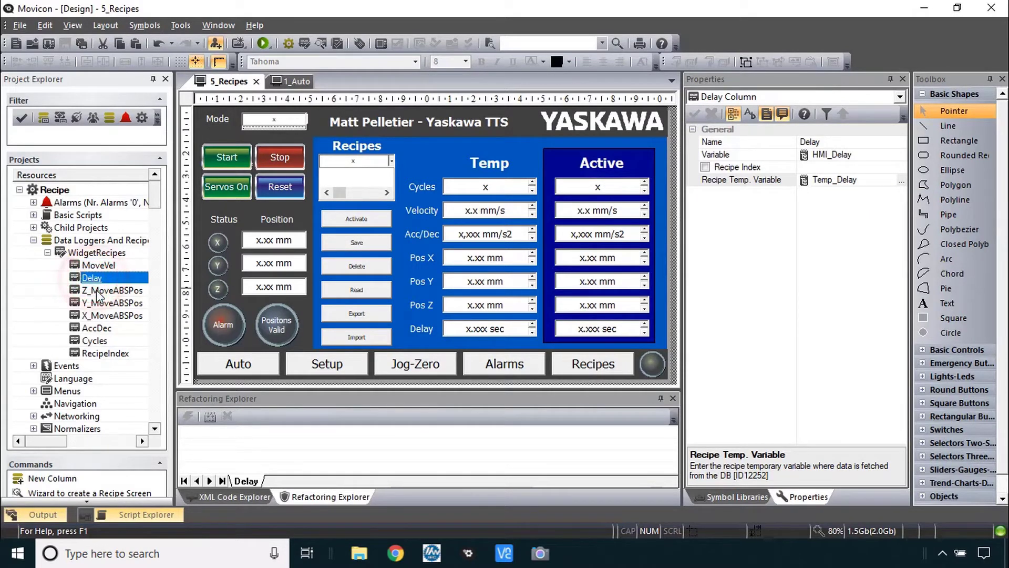
click(98, 290)
click(97, 304)
click(98, 314)
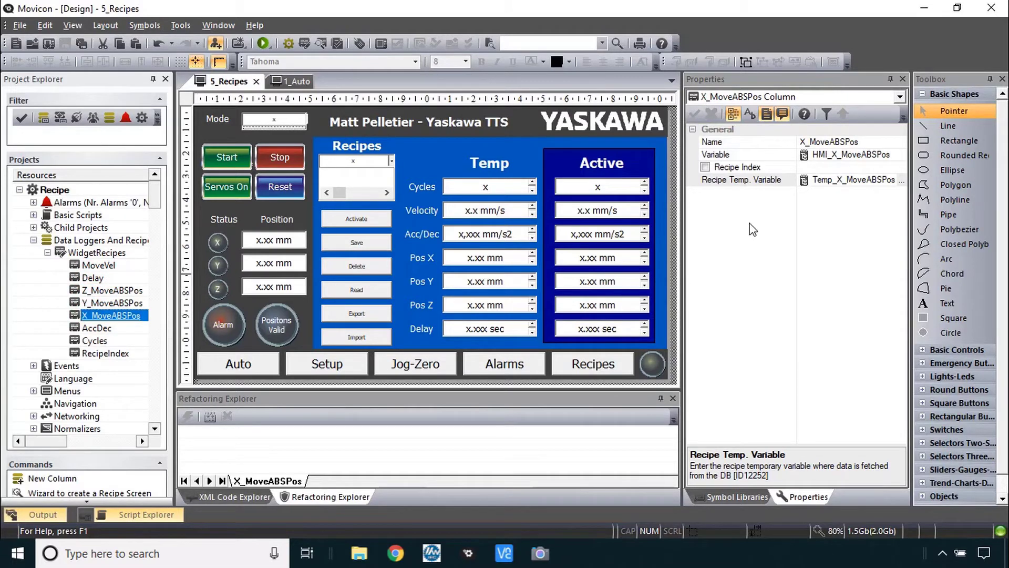
Create a recipe screen from WidgetRecipes and inspect its recipe list box
right_click(98, 254)
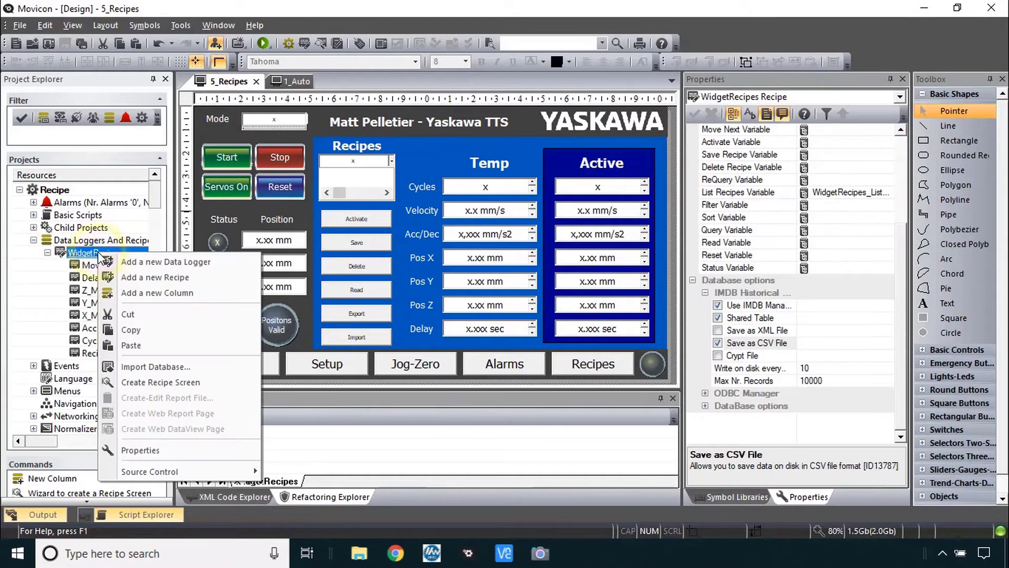
click(155, 381)
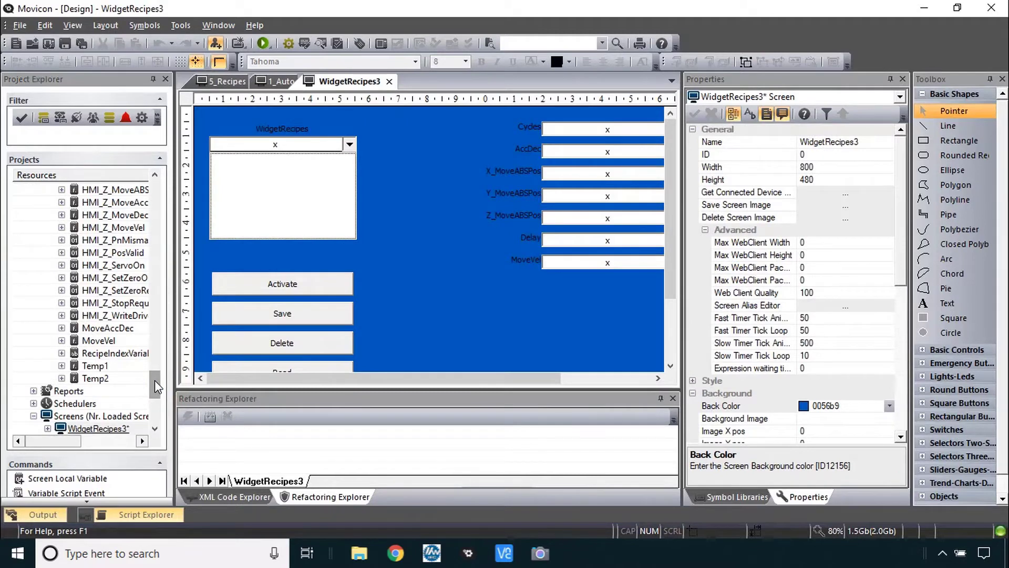
click(270, 146)
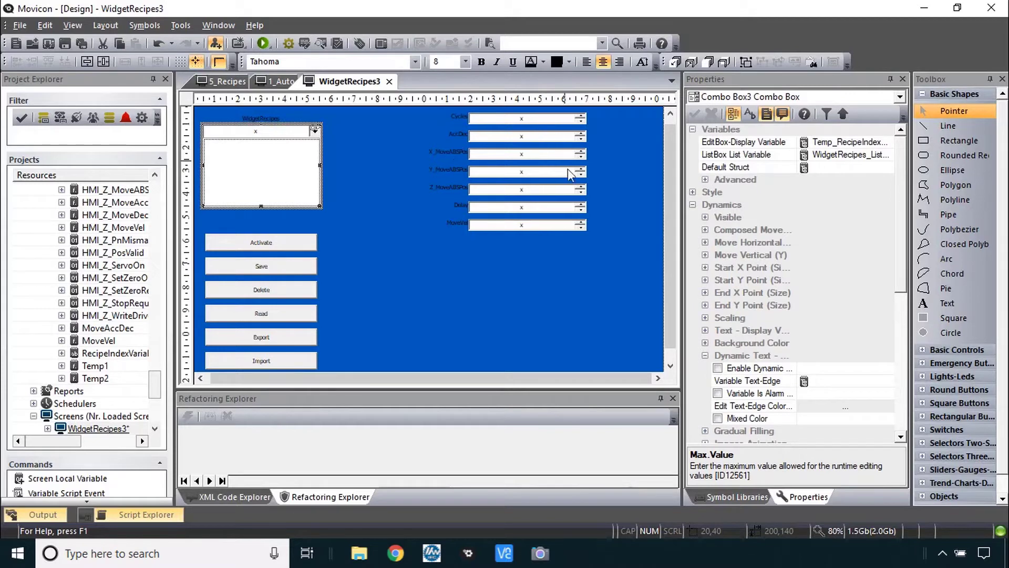
Check the variables linked to the Cycles, AccDec and X_MoveABSPos fields and the list box
click(549, 120)
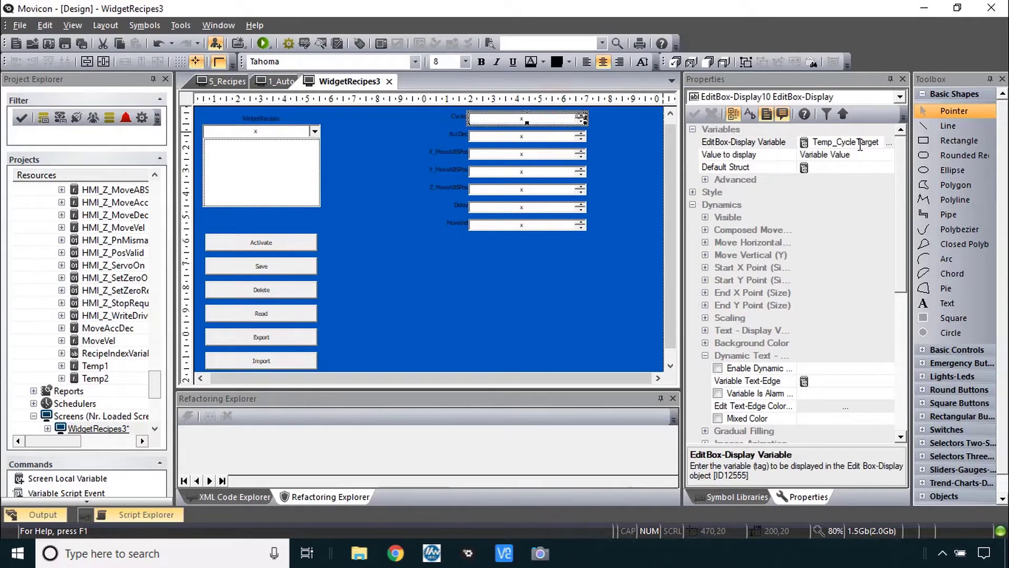
click(547, 136)
click(551, 153)
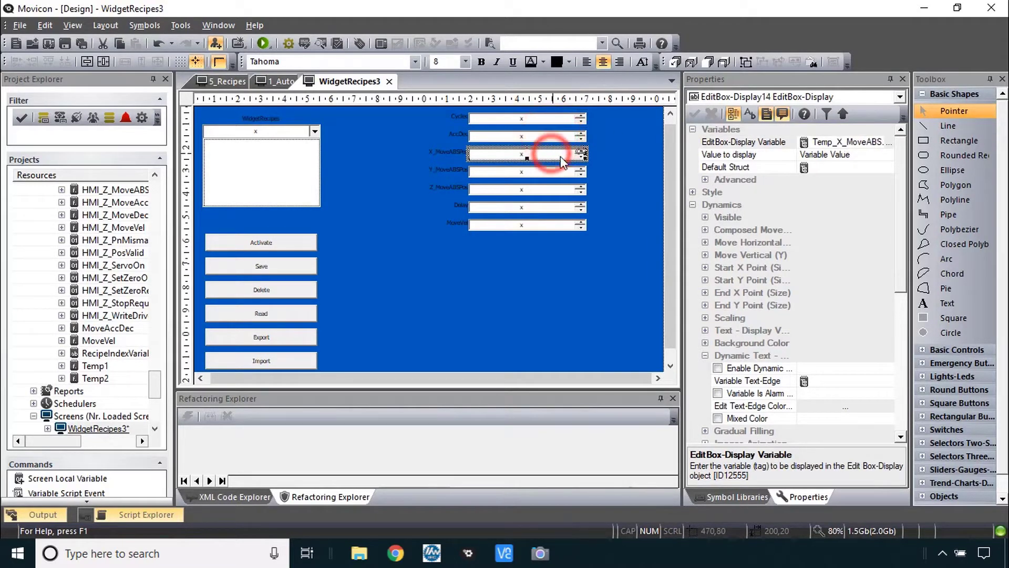
click(263, 189)
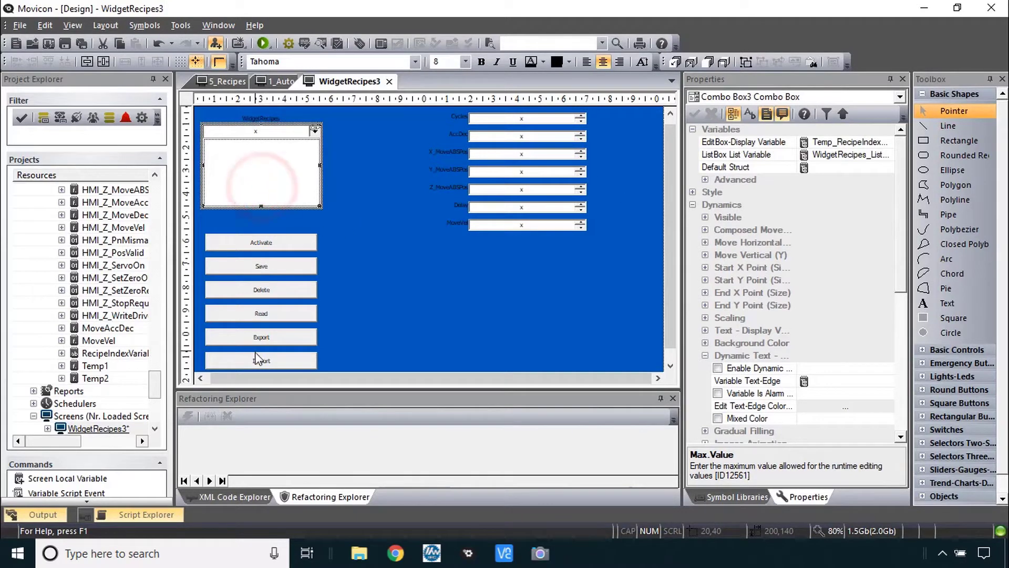
Place a Text - Display Value box below the recipe column fields on WidgetRecipes3
click(261, 115)
click(442, 115)
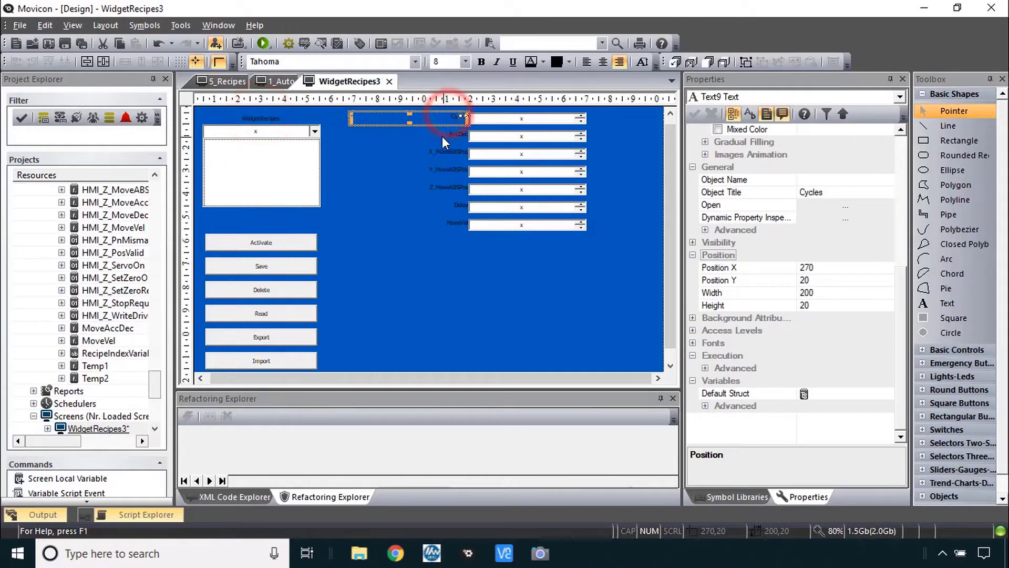
click(441, 135)
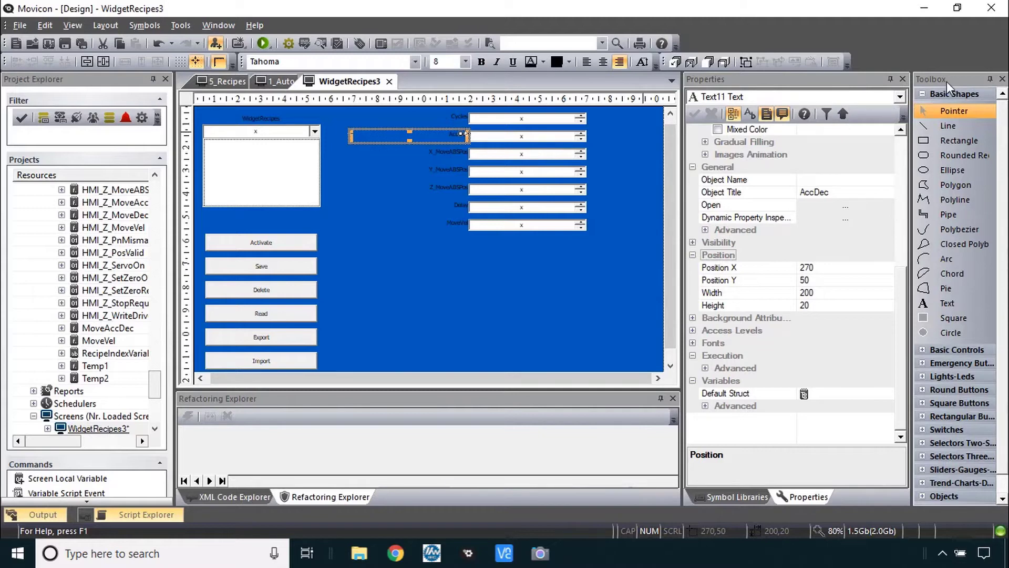
click(947, 303)
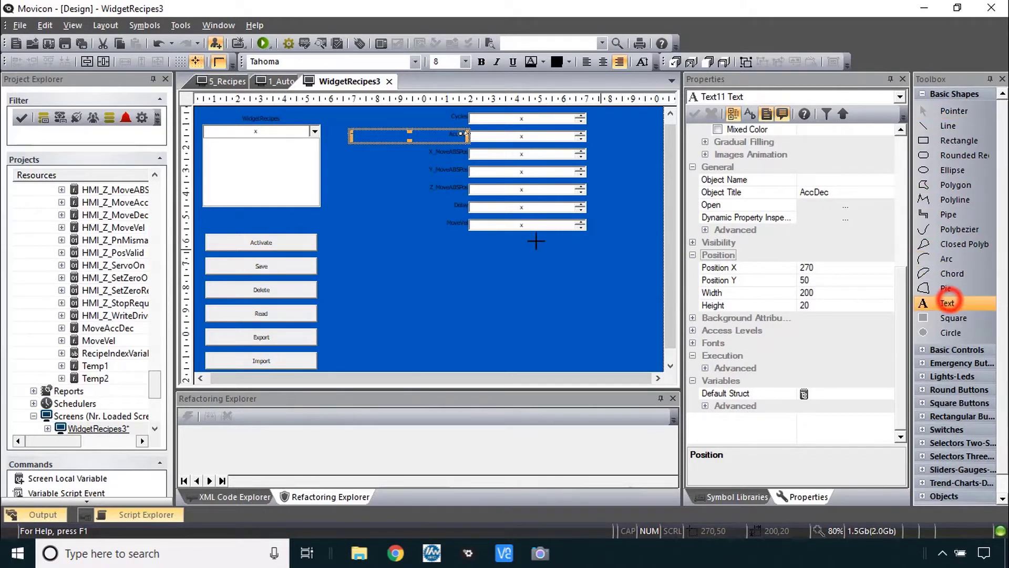
click(379, 254)
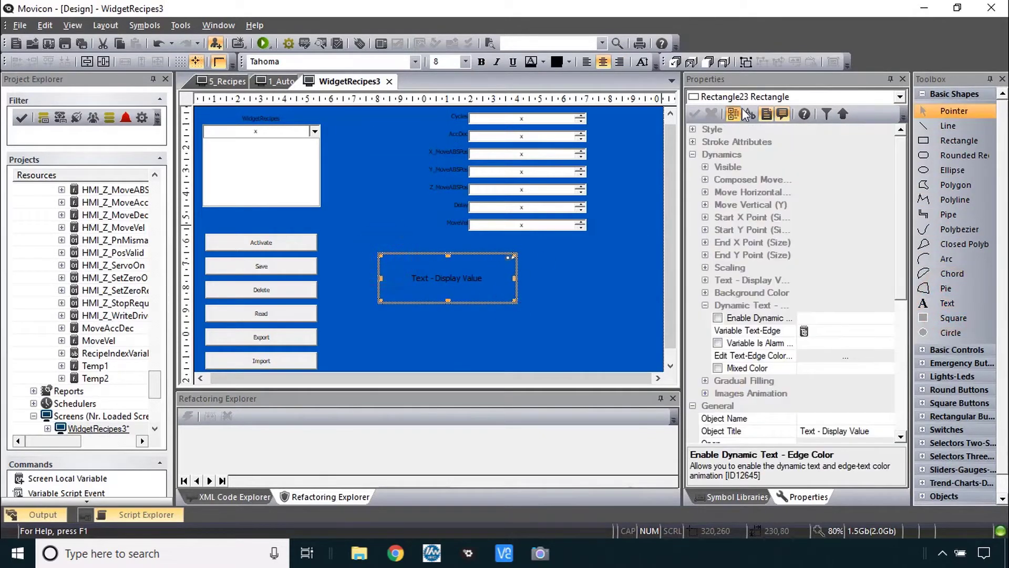
click(446, 222)
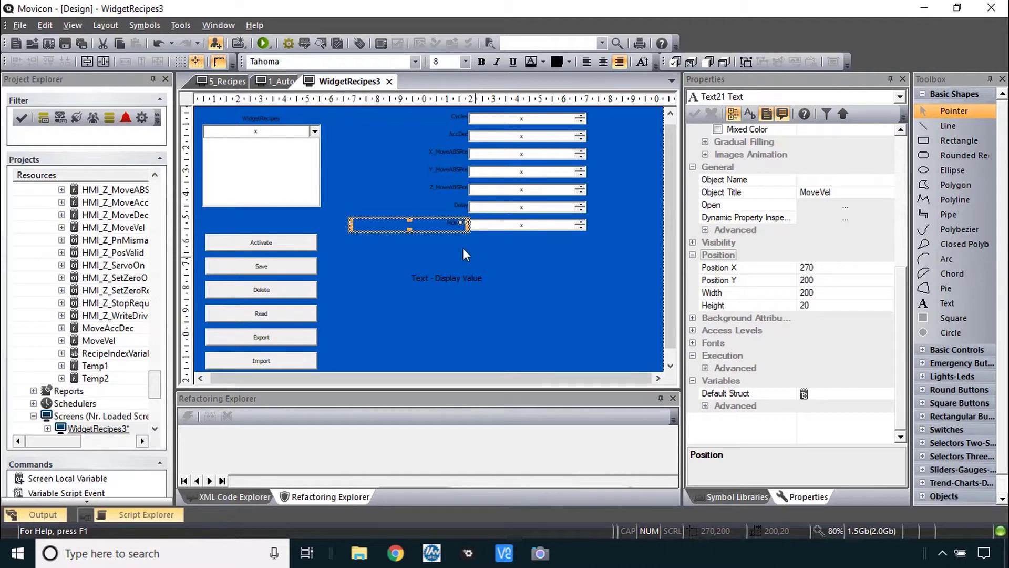
click(452, 205)
click(453, 190)
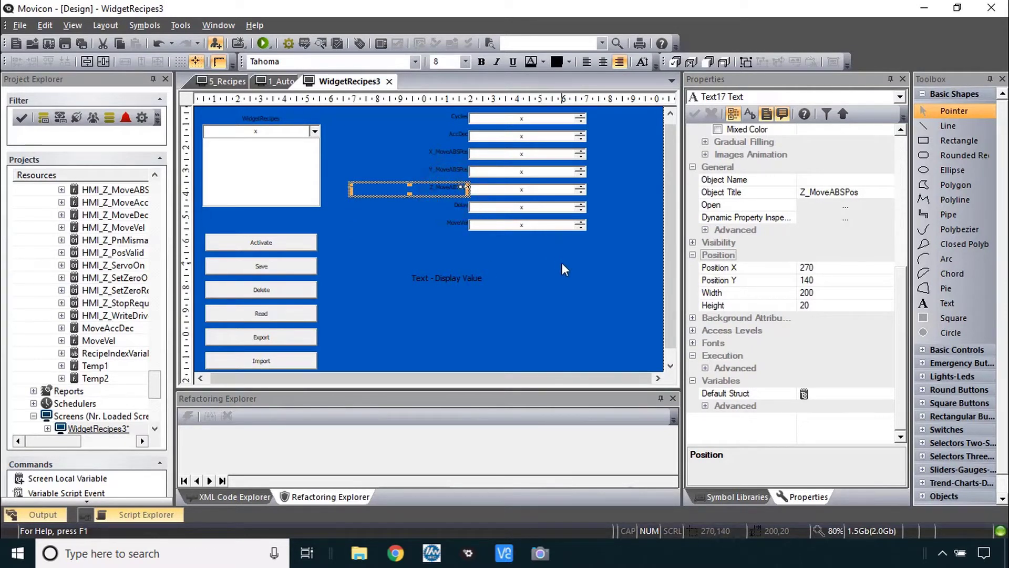
Compare the variables of the Temp and Active Cycles and Velocity fields on 5_Recipes
click(550, 225)
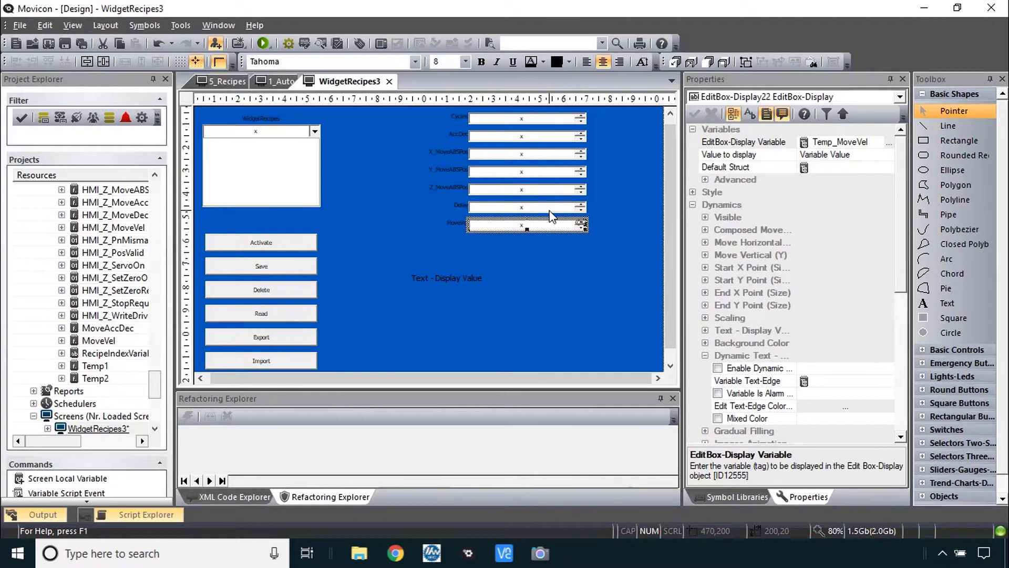
click(282, 82)
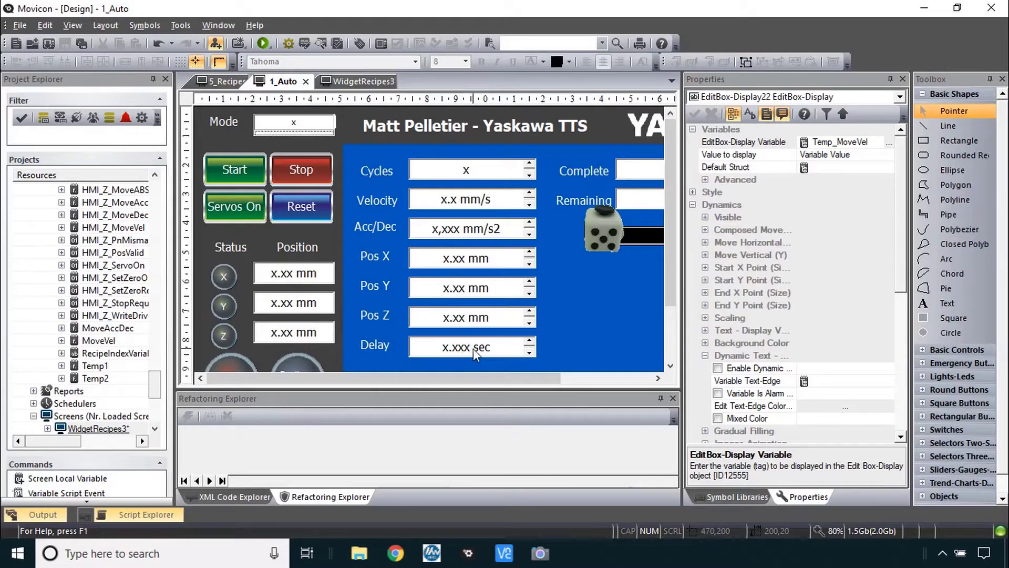
click(225, 81)
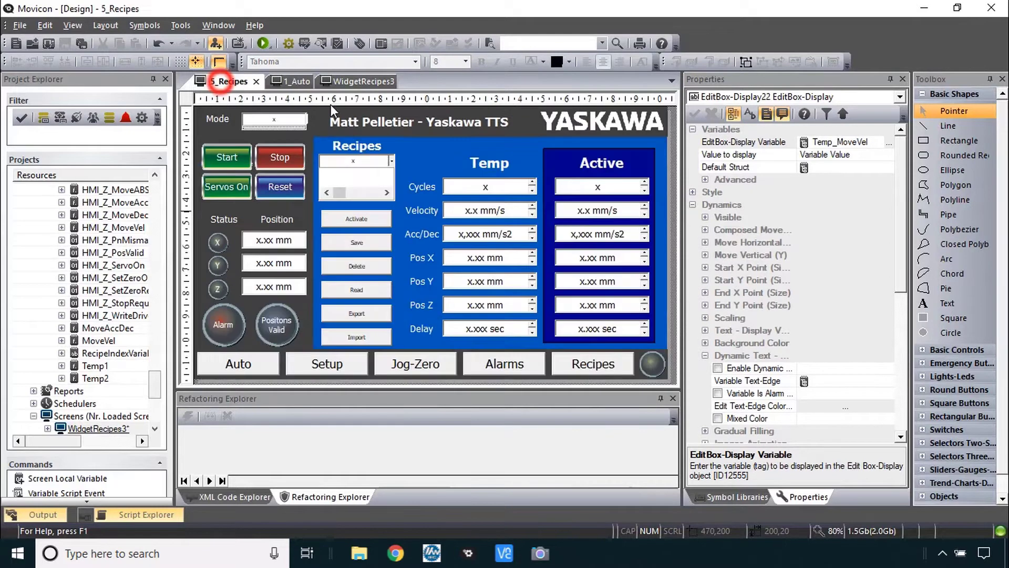
click(597, 187)
click(489, 187)
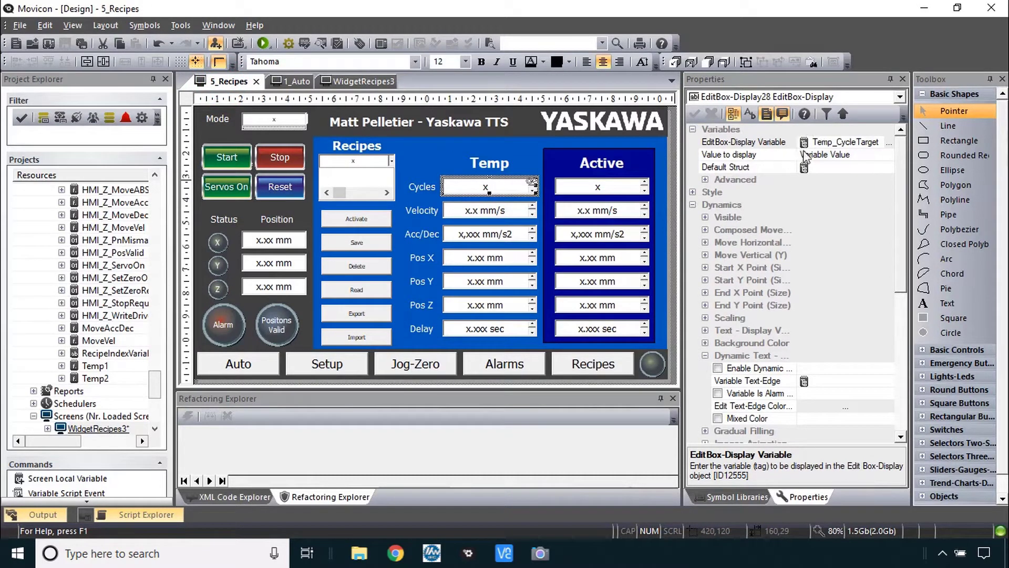
click(500, 213)
click(583, 185)
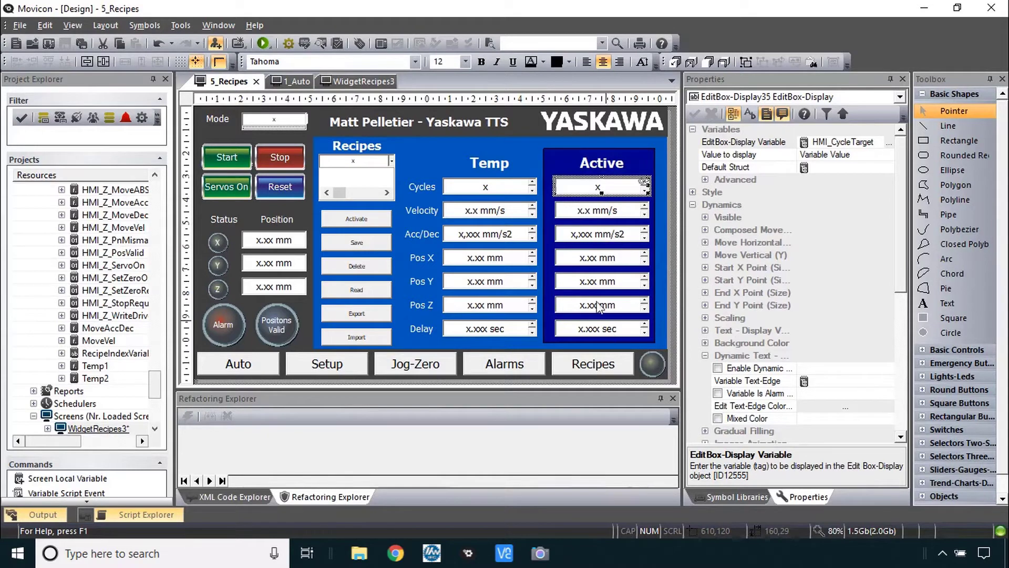
click(295, 81)
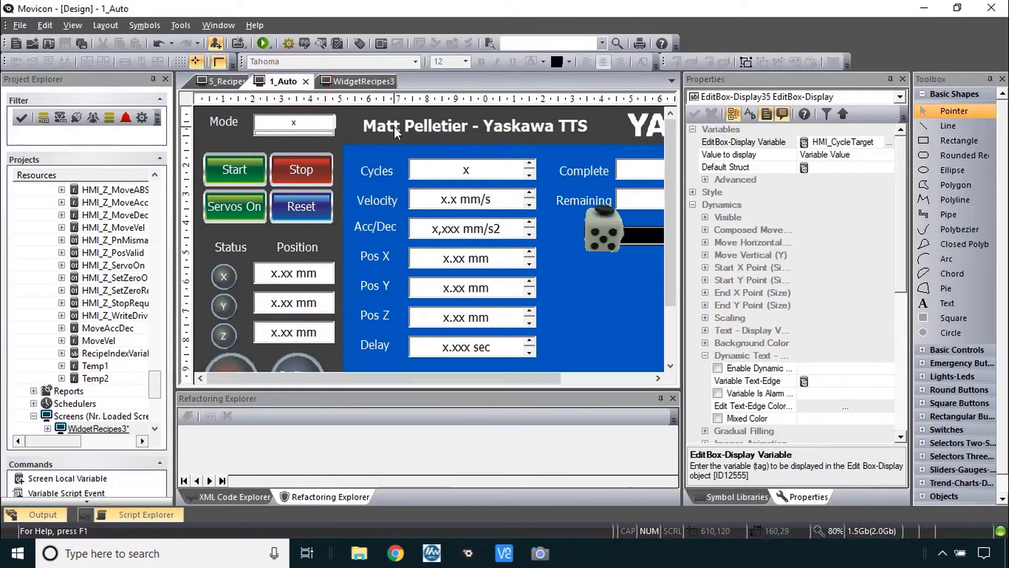
click(223, 81)
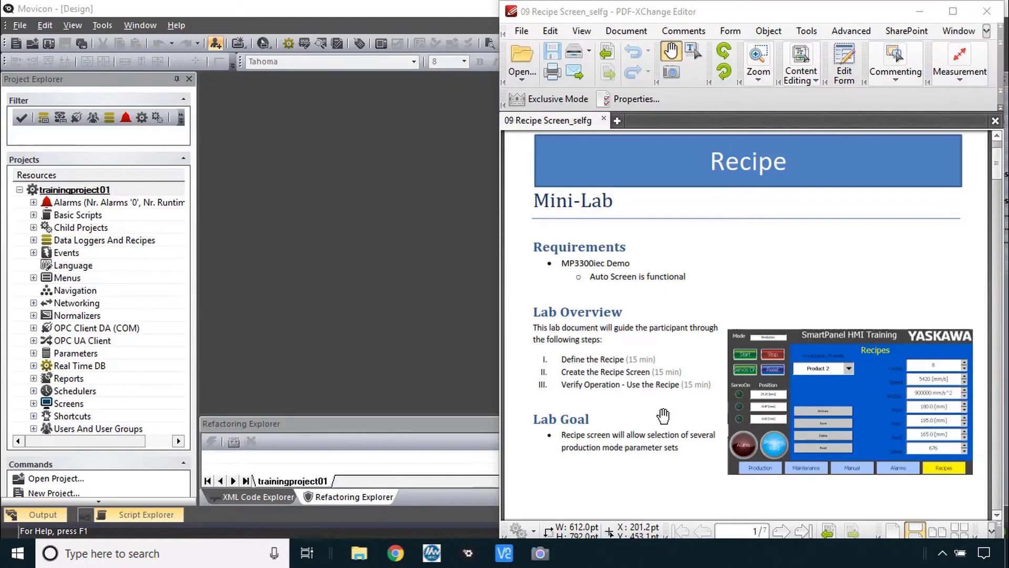
Scroll the lab PDF down to page 2's Define the Recipe instructions
scroll(663, 416, down, 10)
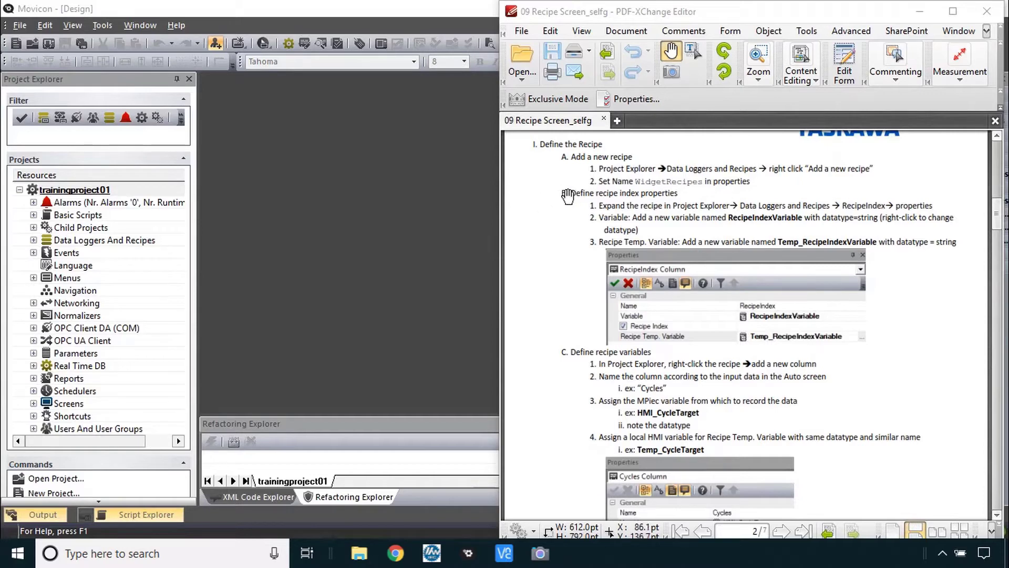
Add a recipe named WidgetRecipes under Data Loggers And Recipes and show its RecipeIndex column
click(32, 243)
right_click(116, 241)
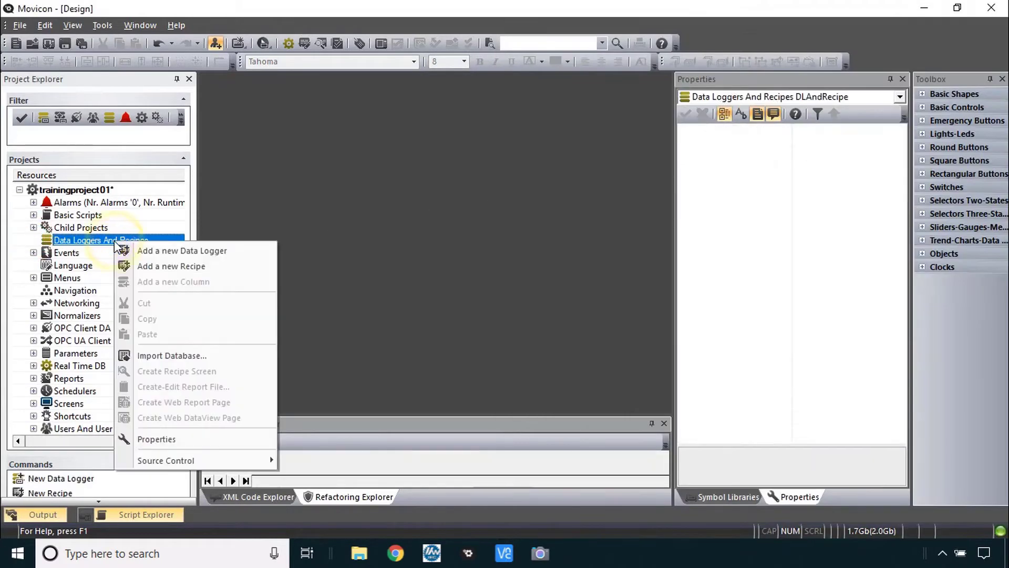
click(160, 266)
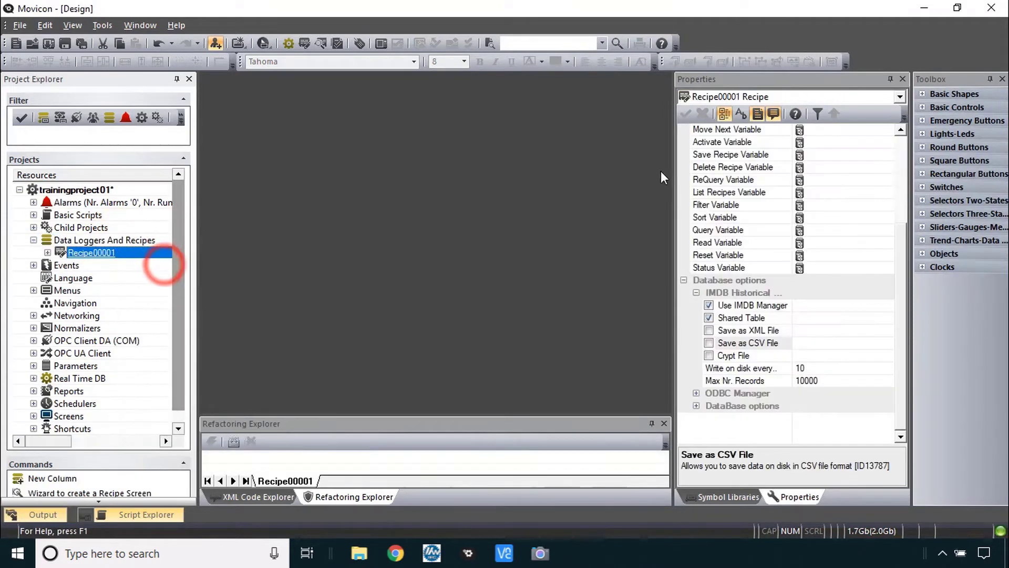
scroll(776, 163, up, 5)
click(856, 140)
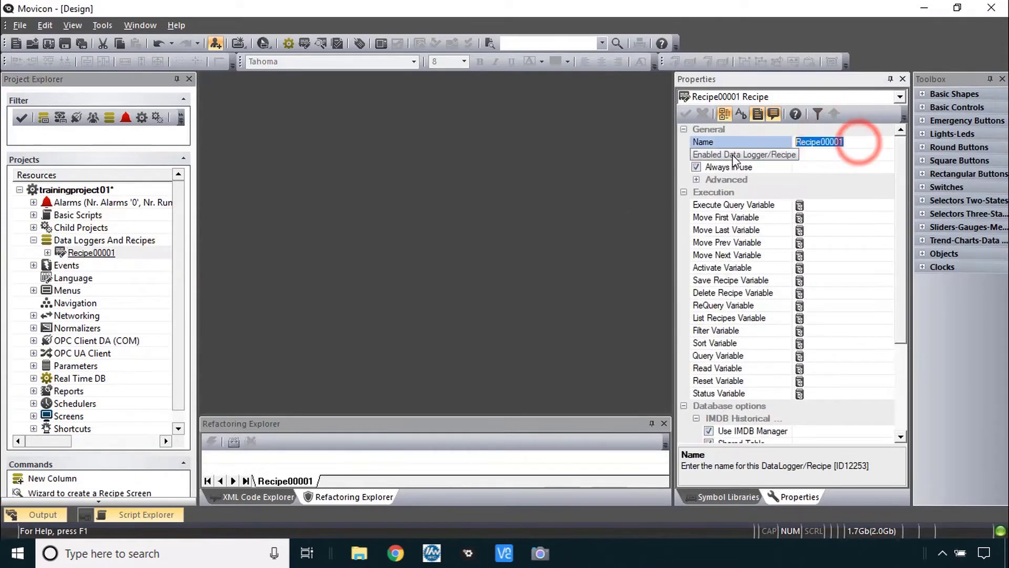
text(WidgetRecipes)
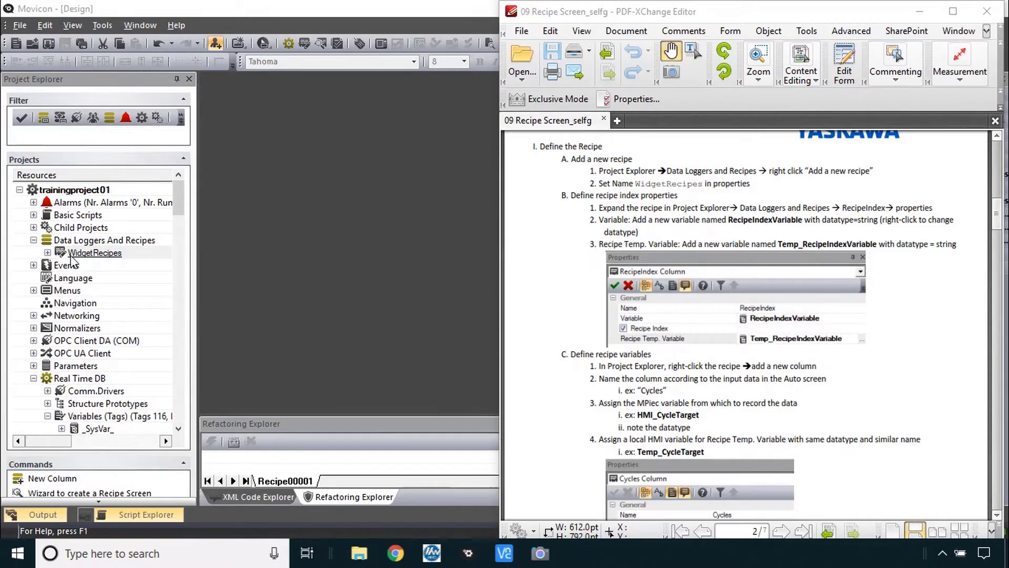
click(47, 252)
click(96, 266)
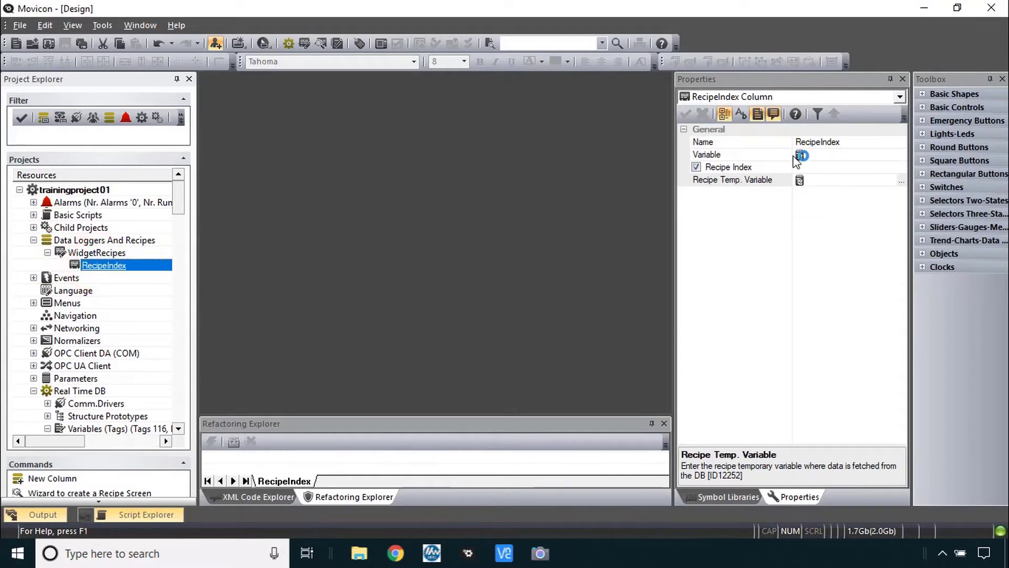
Link the RecipeIndex column to a new String tag named RecipeIndexVariable
double_click(769, 155)
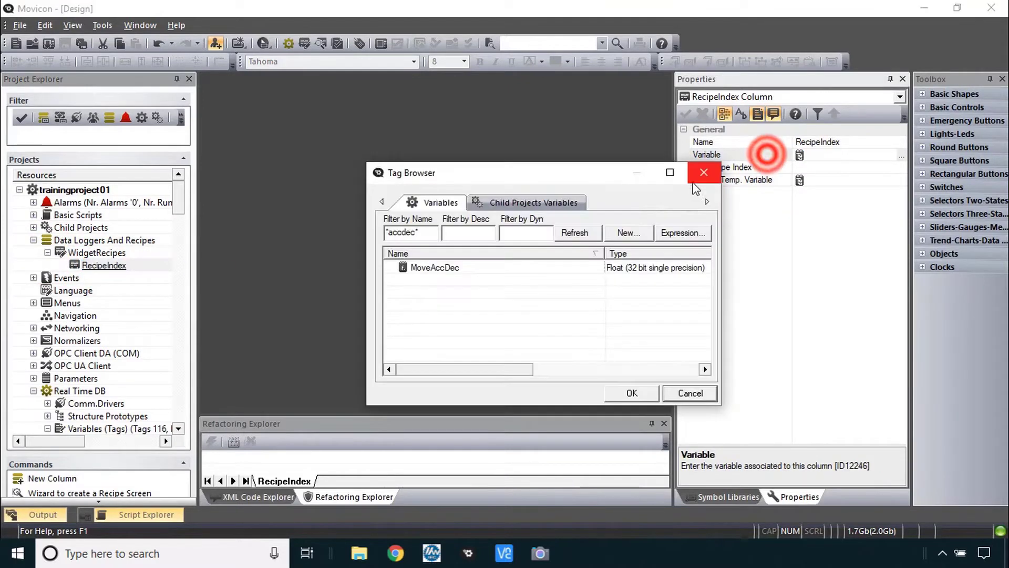
click(628, 232)
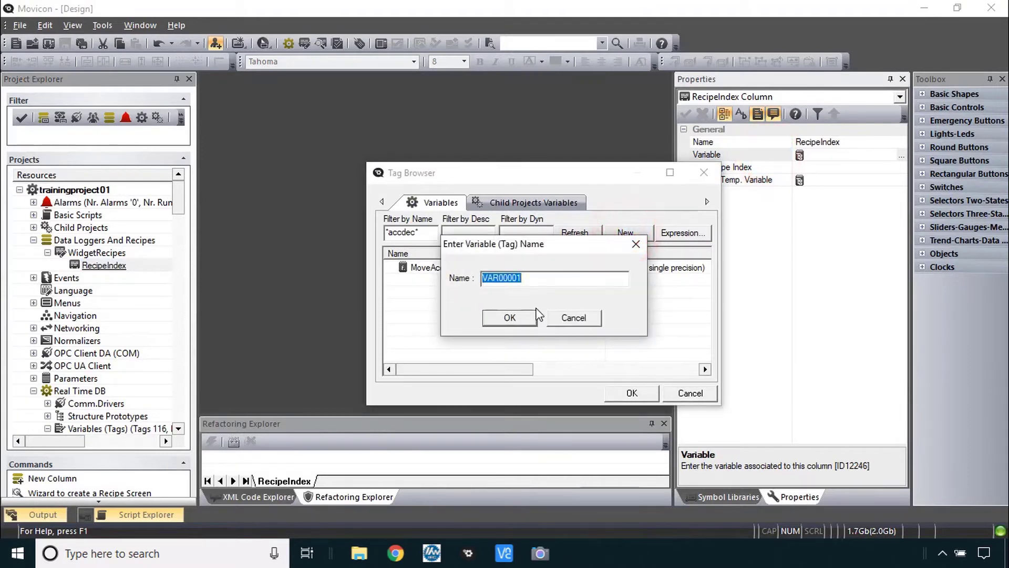
text(RecipeIndexVariable)
key(Return)
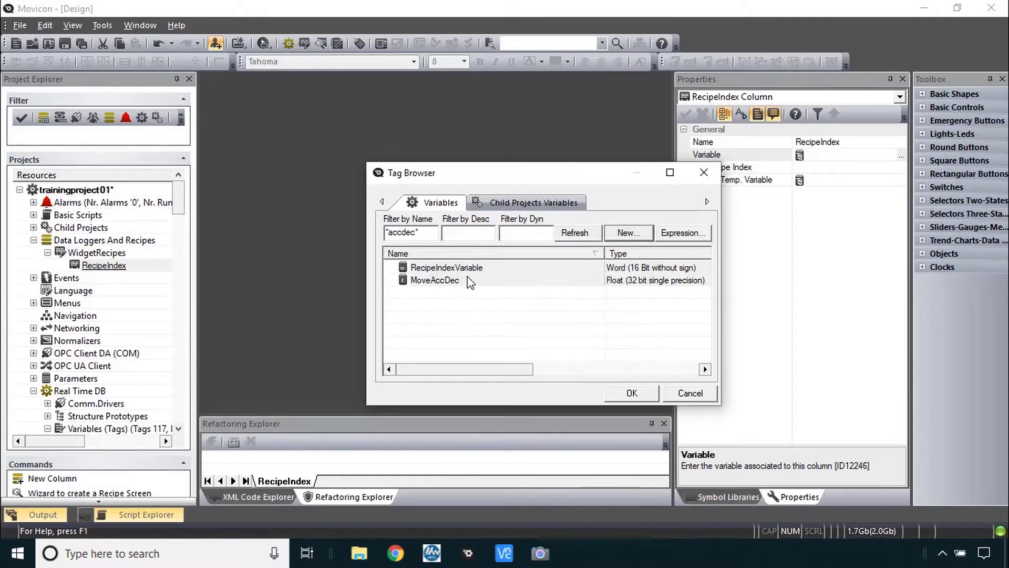
double_click(503, 267)
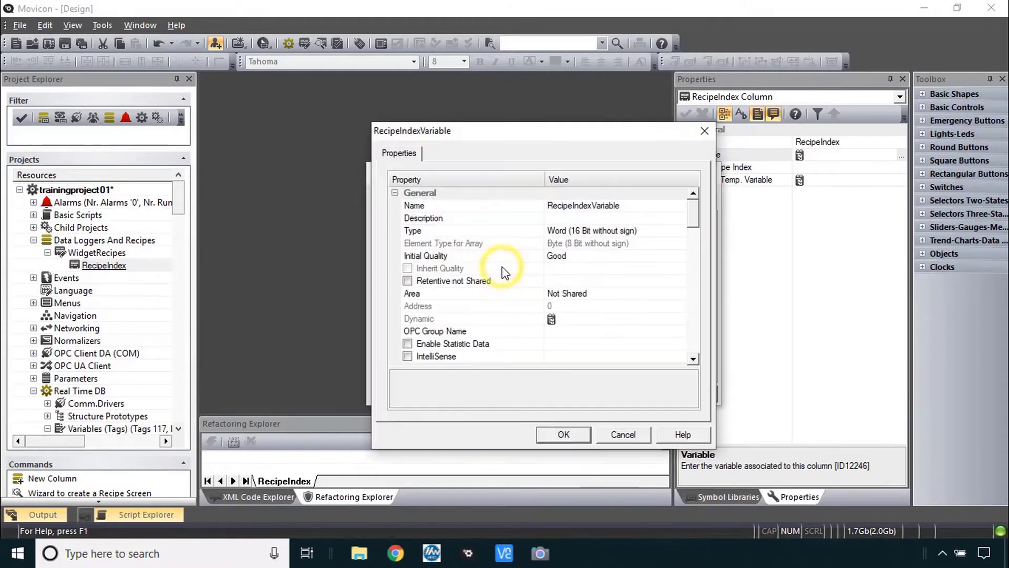
click(605, 232)
click(624, 252)
click(643, 277)
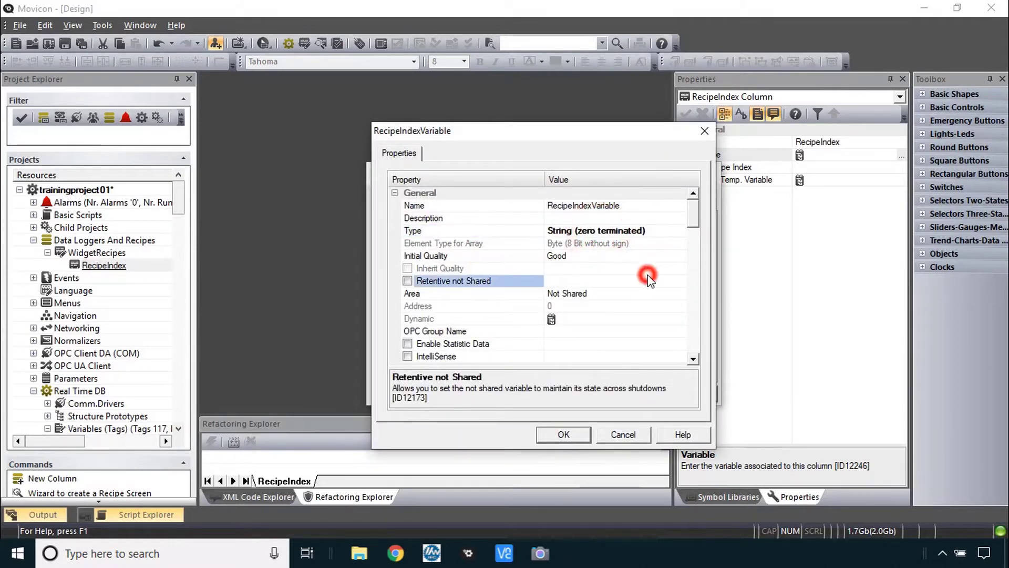
click(574, 434)
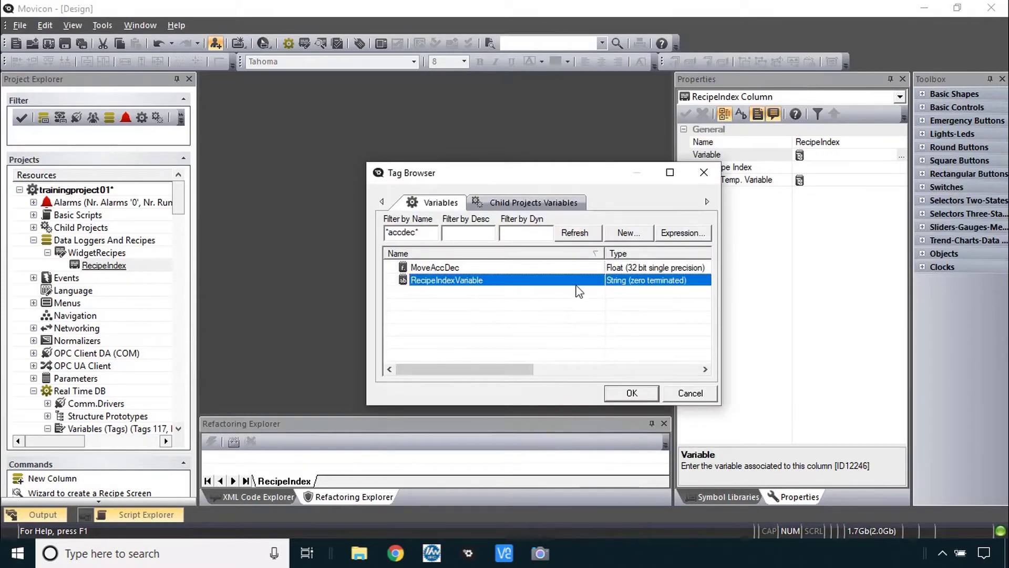
click(635, 392)
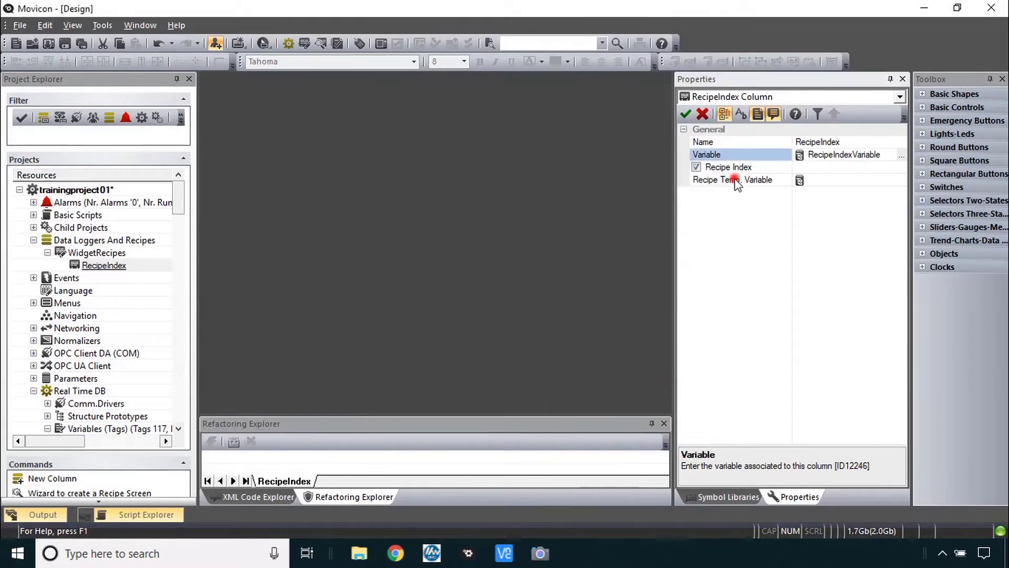
Set its Recipe Temp. Variable to a new String tag Temp_RecipeIndexVariable
click(729, 180)
double_click(724, 181)
click(626, 232)
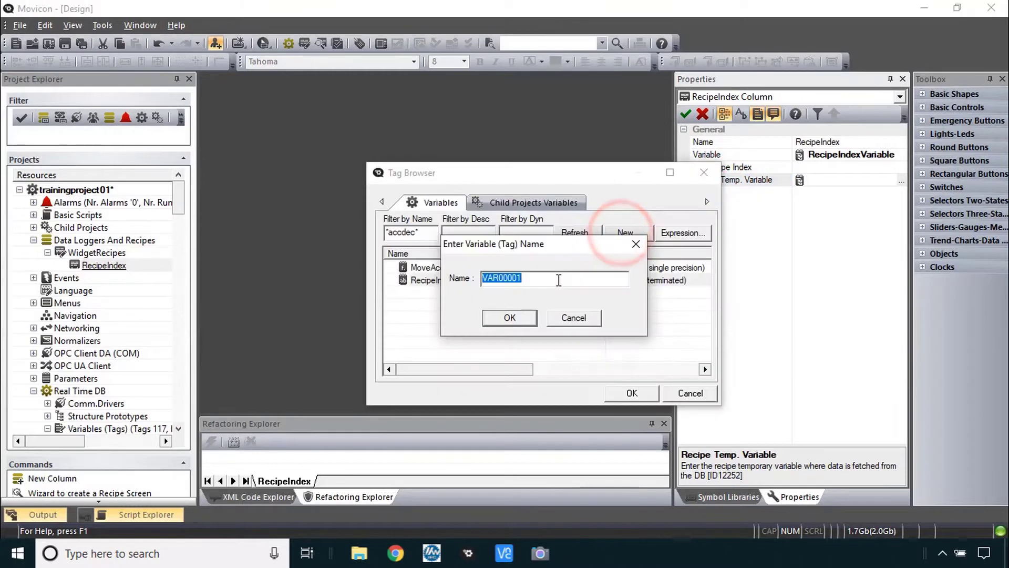
click(517, 319)
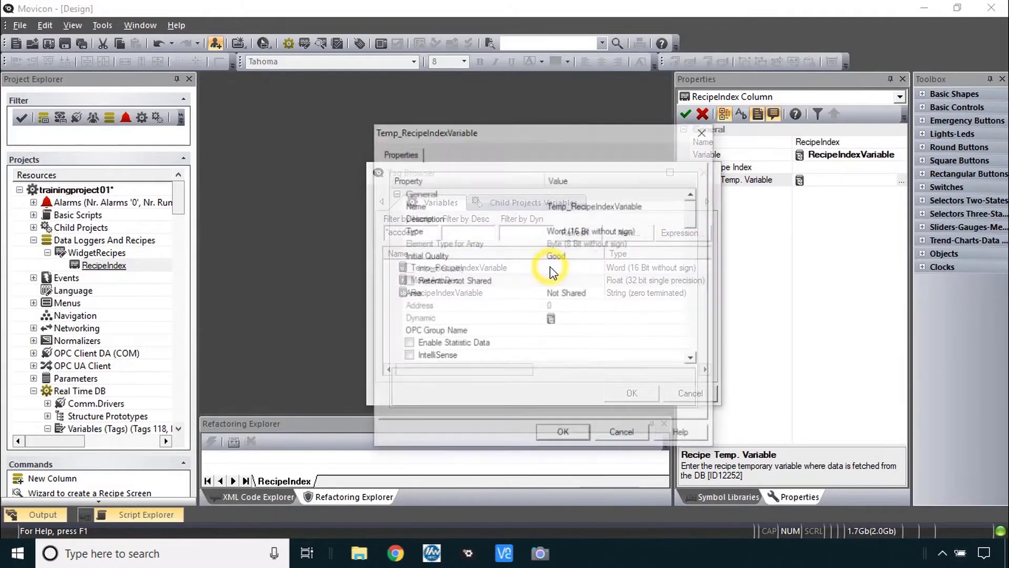
click(588, 231)
key(s)
key(s)
click(573, 432)
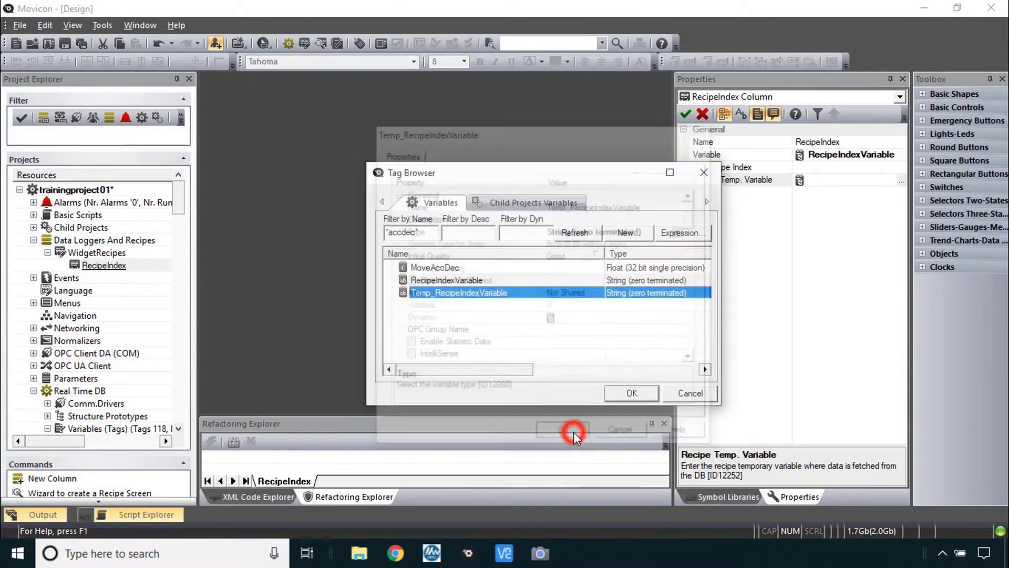
click(547, 292)
click(632, 392)
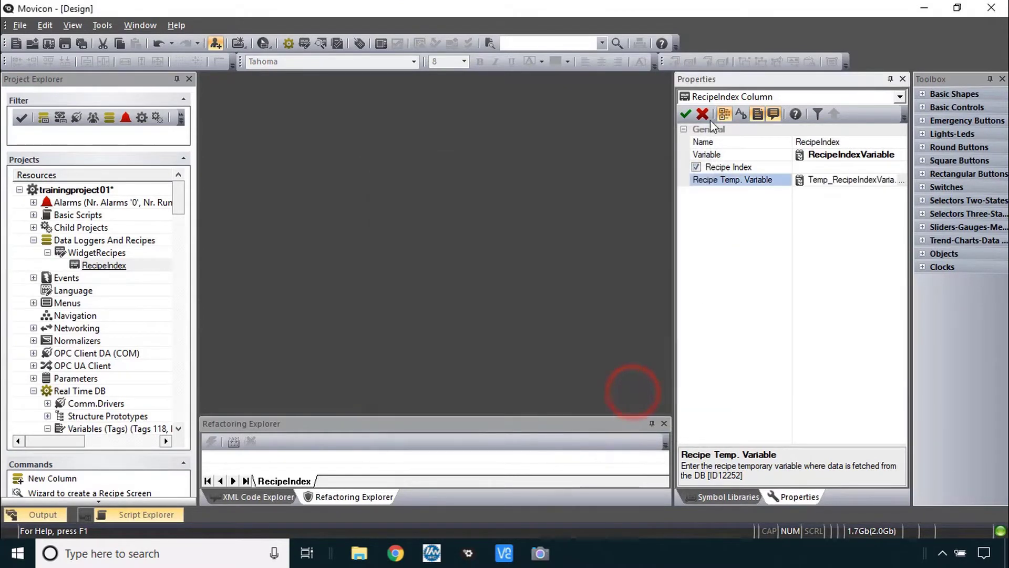
Add a new column to WidgetRecipes and name it Cycles
key(alt+Tab)
scroll(659, 254, down, 2)
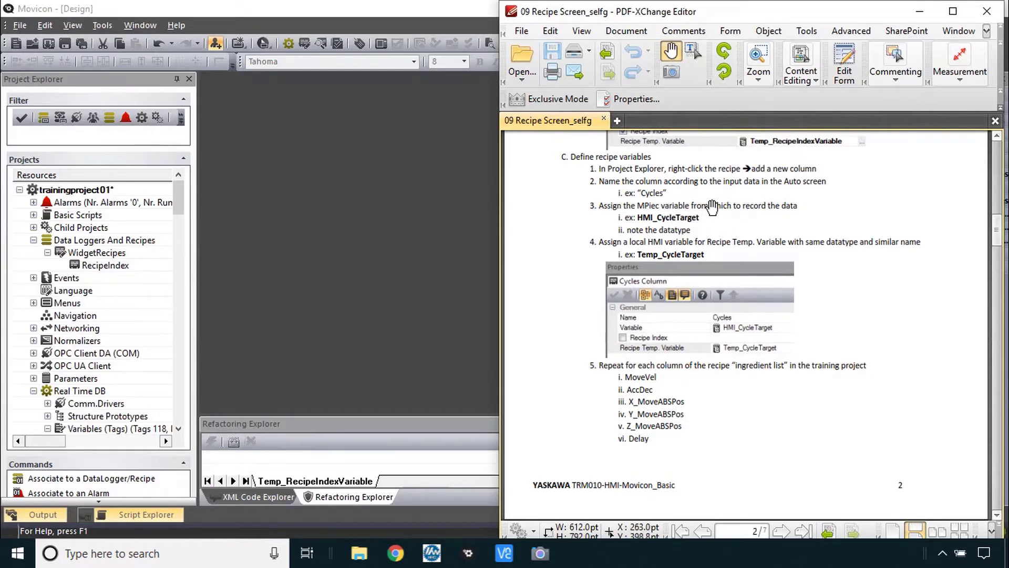
click(105, 255)
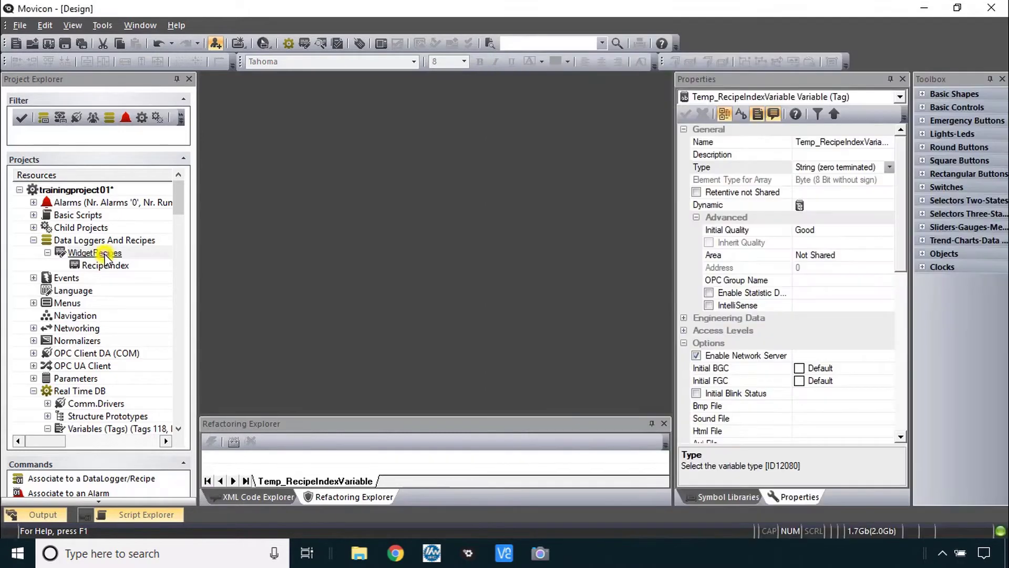
right_click(105, 255)
click(163, 295)
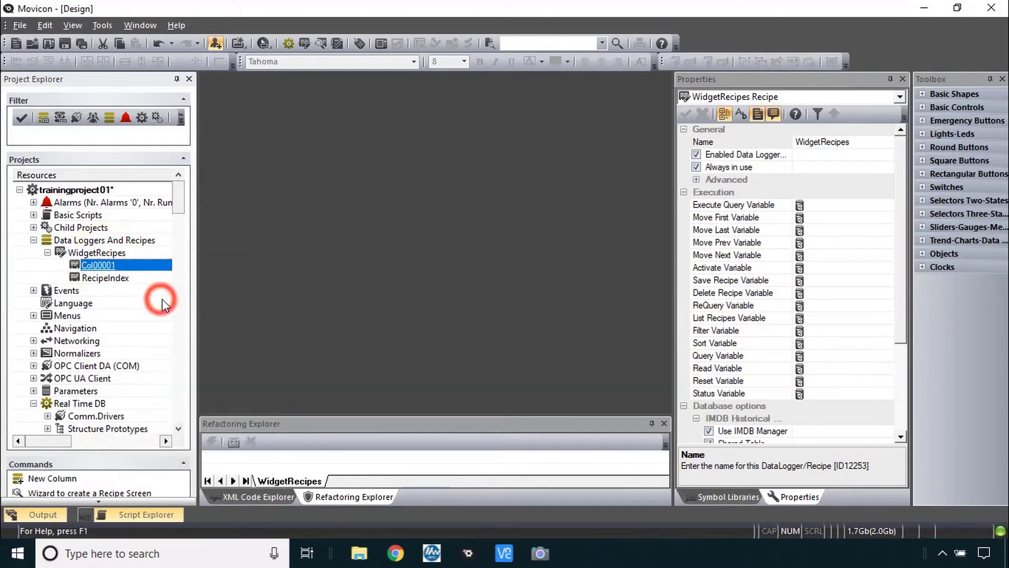
click(848, 141)
text(Cycles)
Filter tags by *cycle* and link HMI_CycleTarget as the Cycles column's variable
double_click(749, 155)
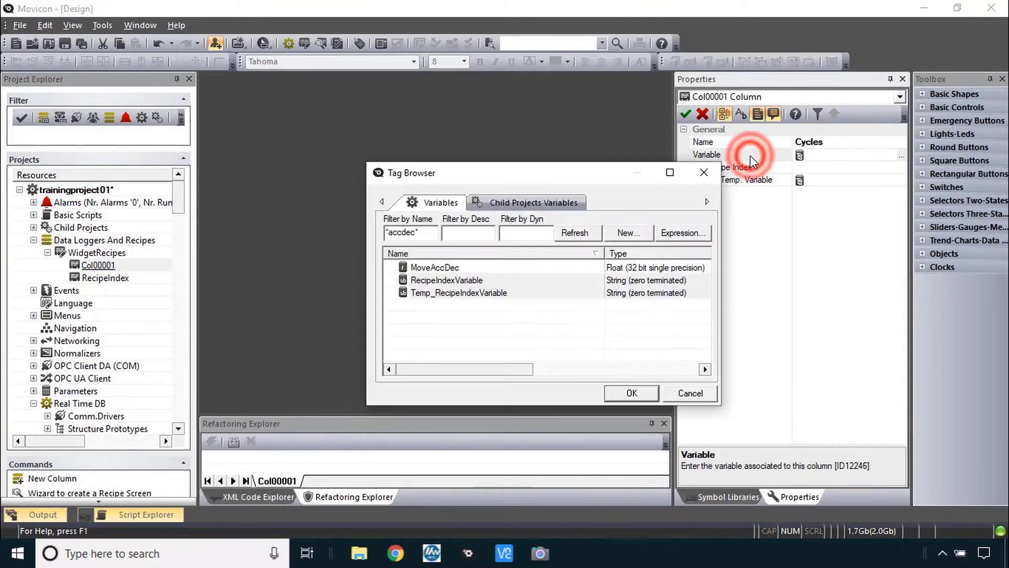
click(419, 233)
double_click(416, 235)
text(*cycle*)
key(Return)
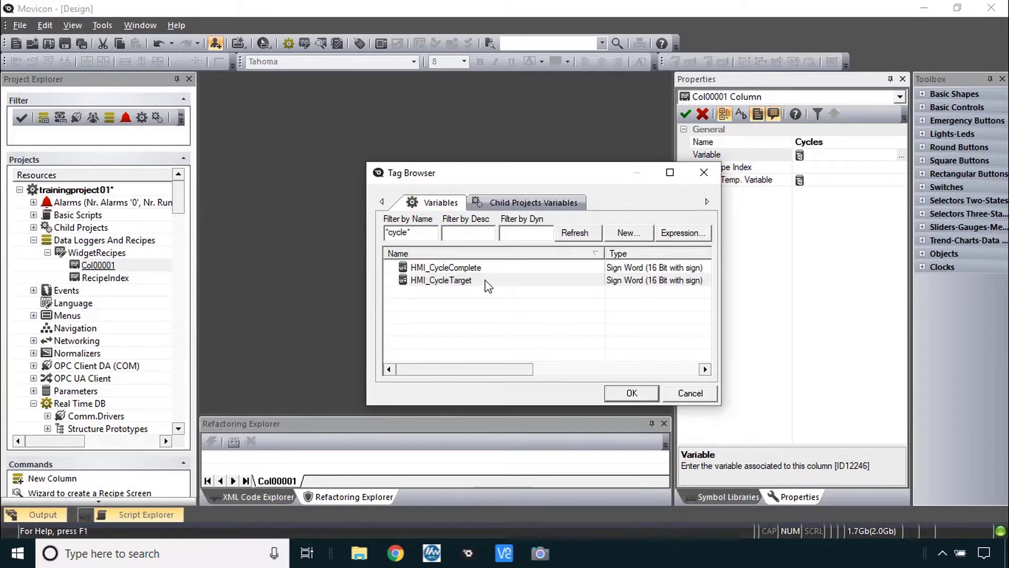
double_click(441, 280)
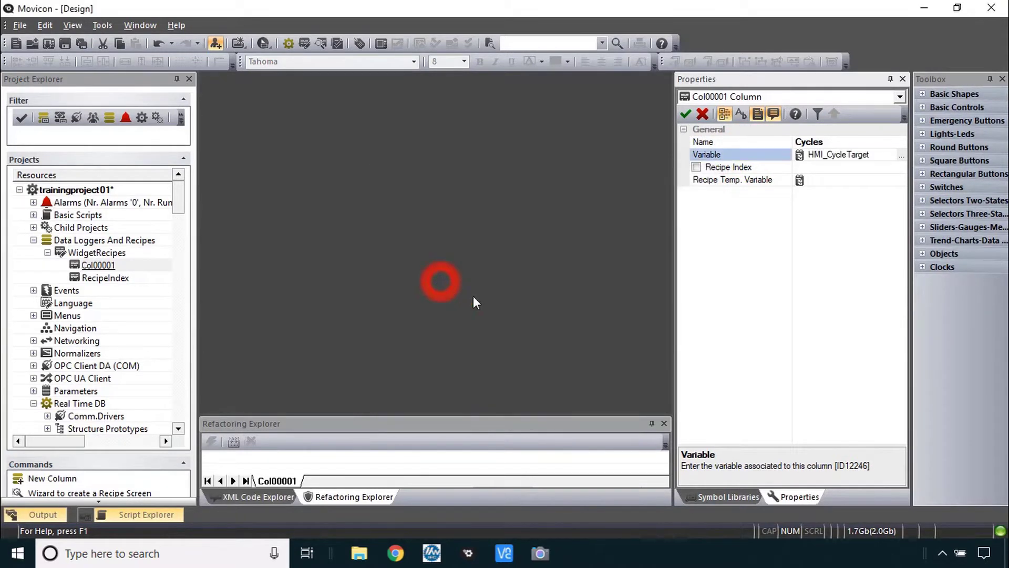
Create Sign Word tag Temp_CycleTarget and assign it as the column's recipe temp variable
double_click(758, 180)
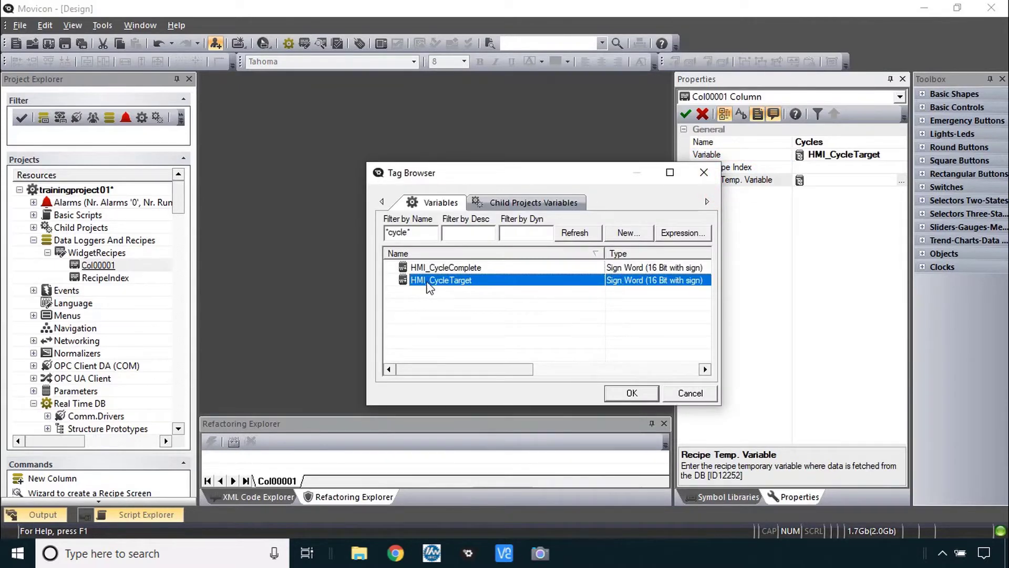
click(628, 233)
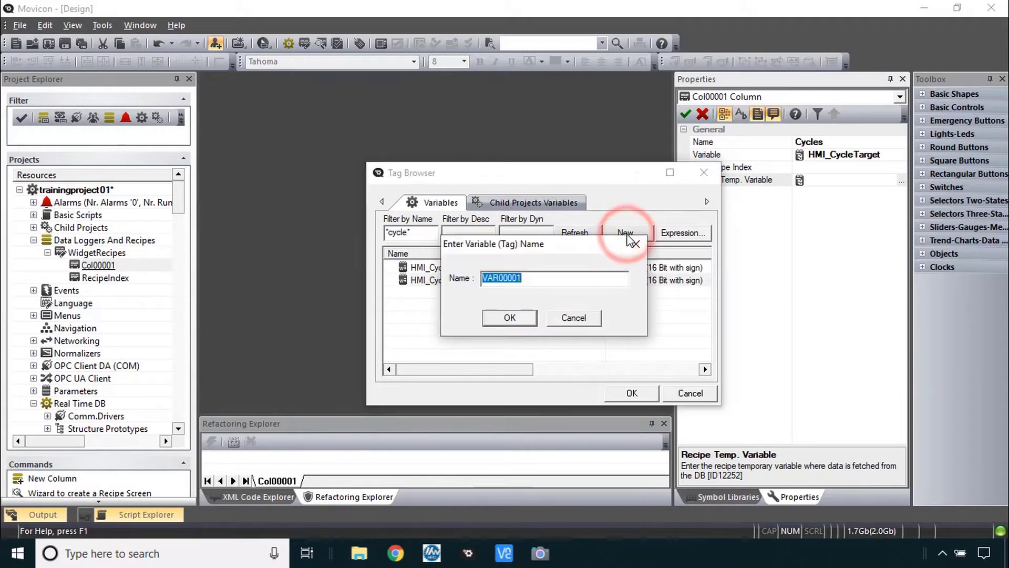
text(Temp_CycleTarget)
click(519, 318)
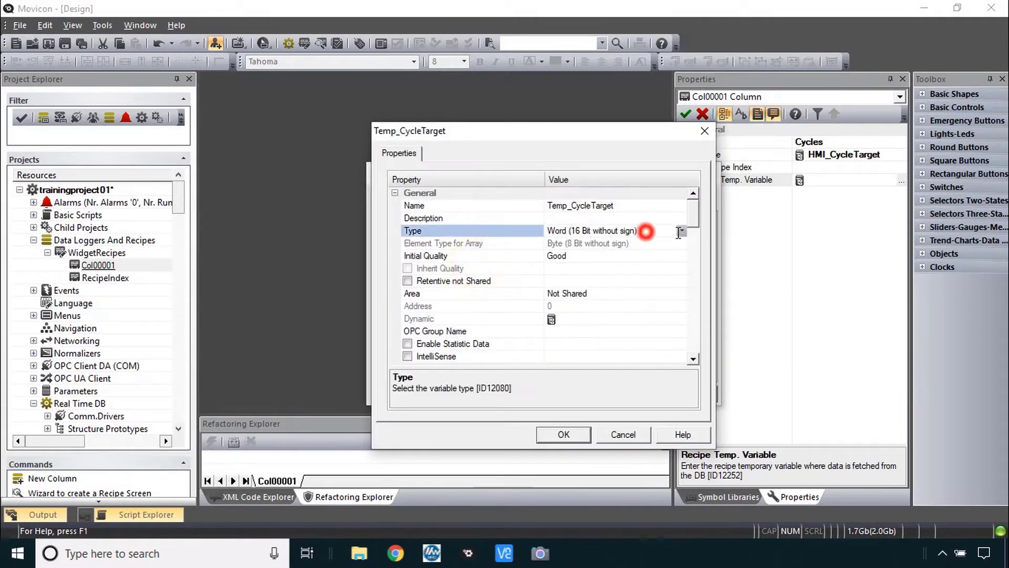
click(682, 231)
click(615, 253)
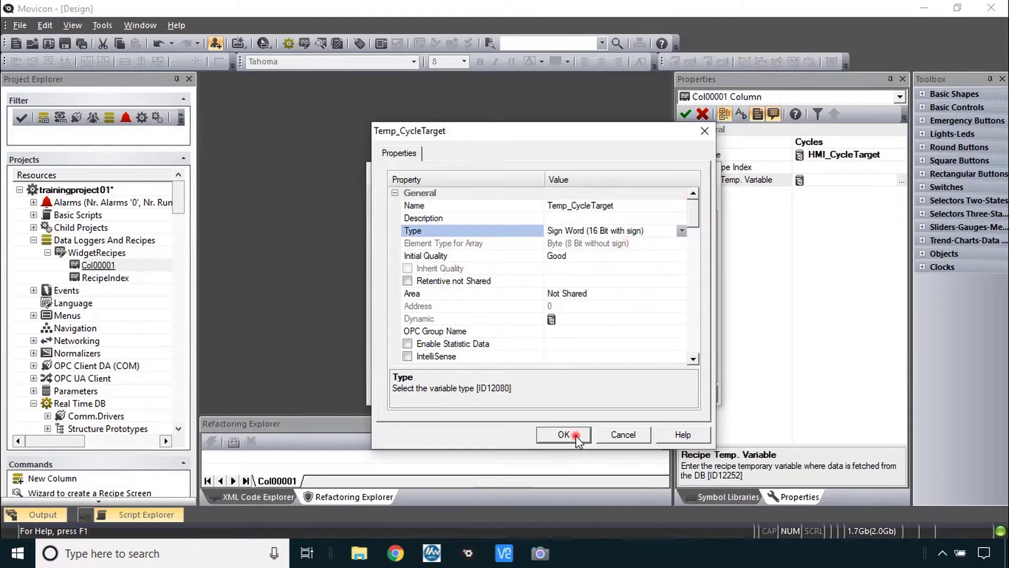
click(563, 434)
click(629, 395)
click(686, 114)
key(alt+Tab)
scroll(707, 259, down, 1)
scroll(707, 260, down, 1)
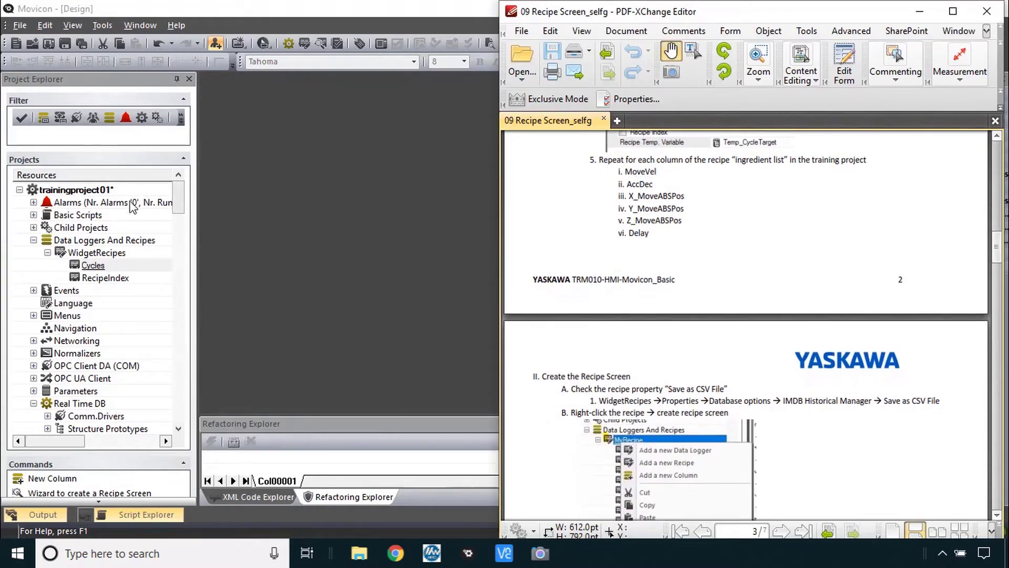
Add a MoveVel column to WidgetRecipes linked to the MoveVel variable
click(94, 254)
right_click(96, 254)
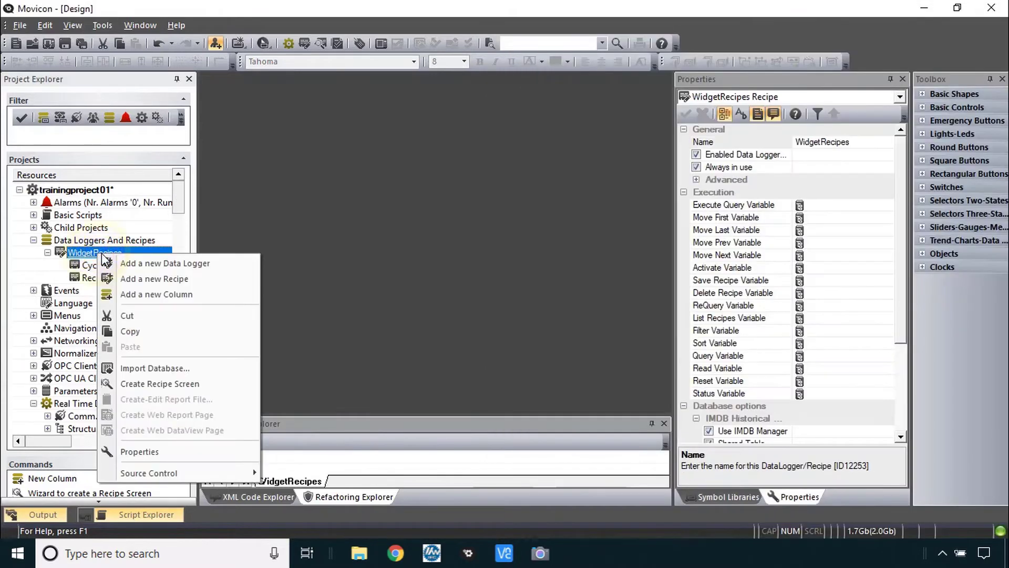
click(149, 293)
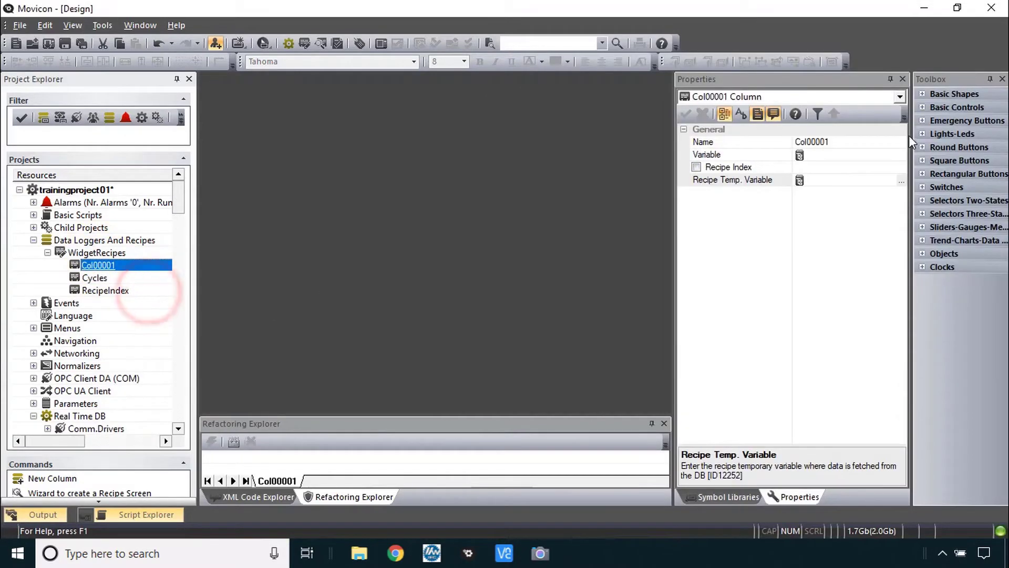
click(847, 141)
text(MoveVel)
click(743, 154)
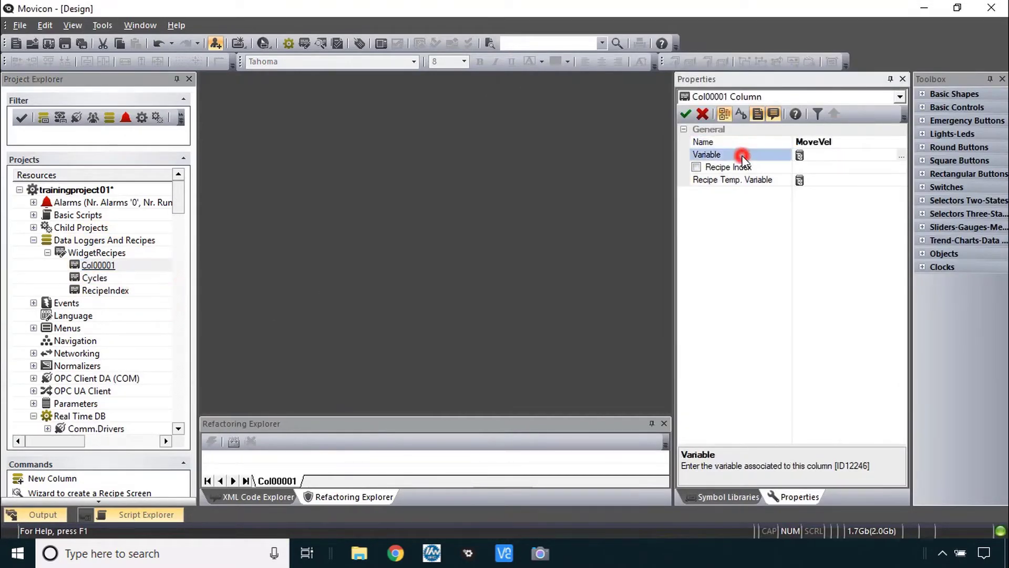
double_click(743, 154)
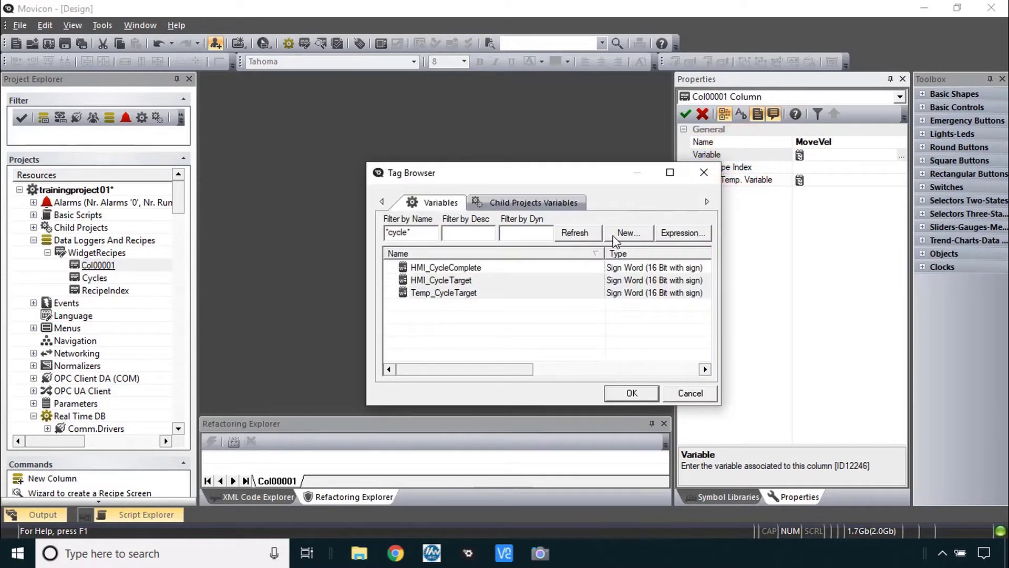
double_click(398, 232)
text(movevel*)
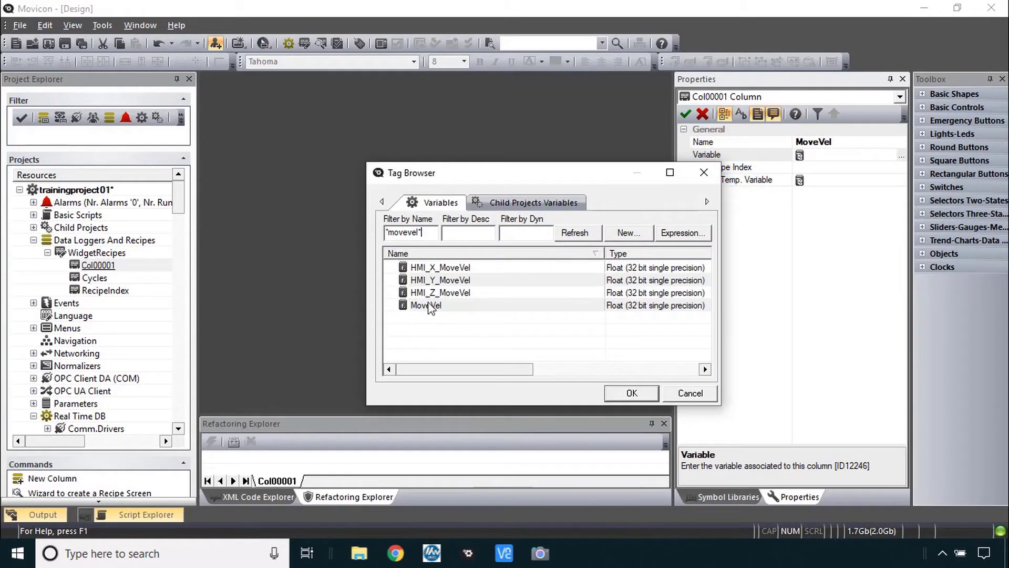
double_click(430, 305)
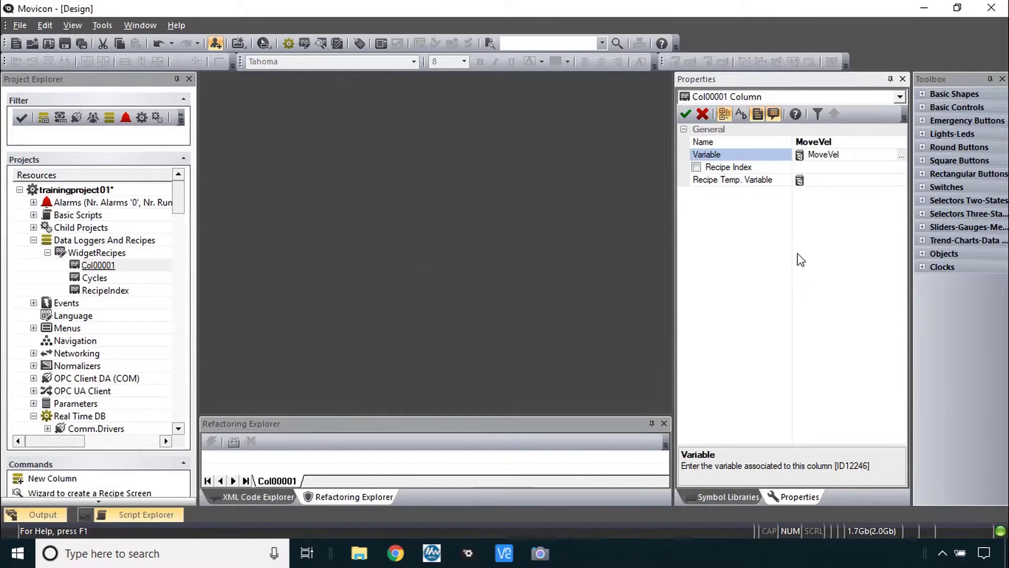
Create Float tag Temp_MoveVel and assign it as the recipe temporary variable
double_click(736, 180)
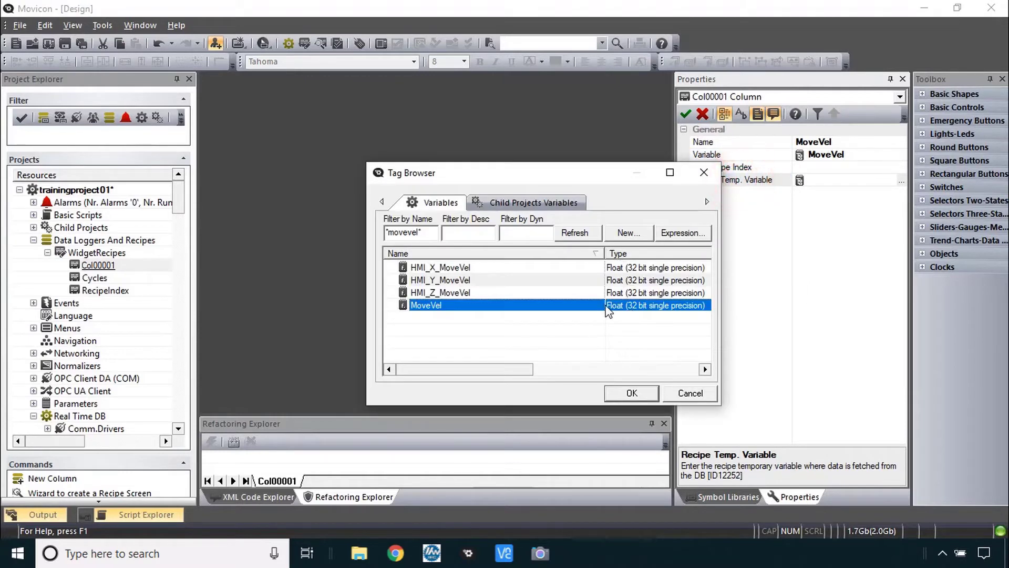
click(628, 235)
text(Temp_MoveVel)
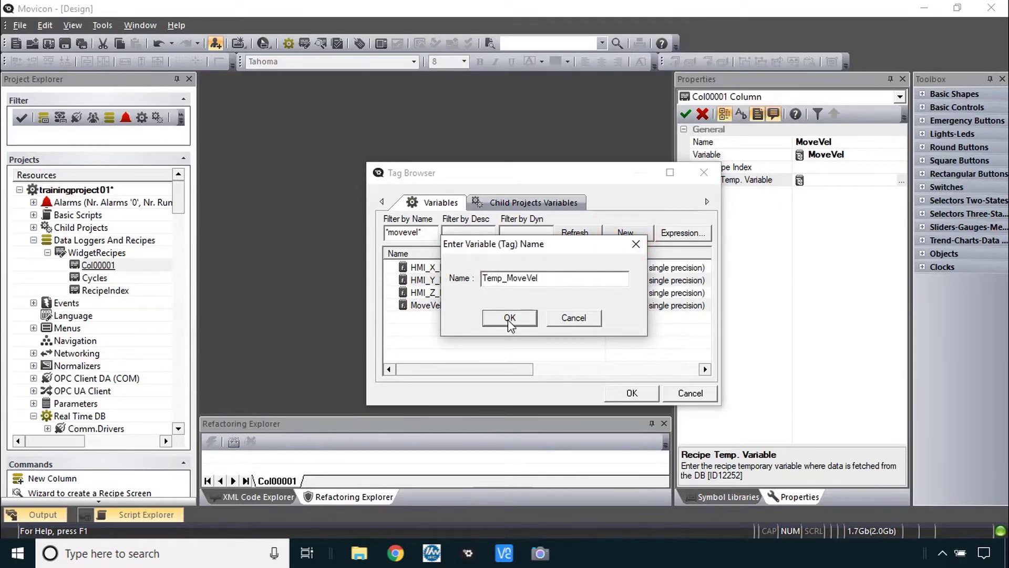
click(509, 318)
double_click(541, 267)
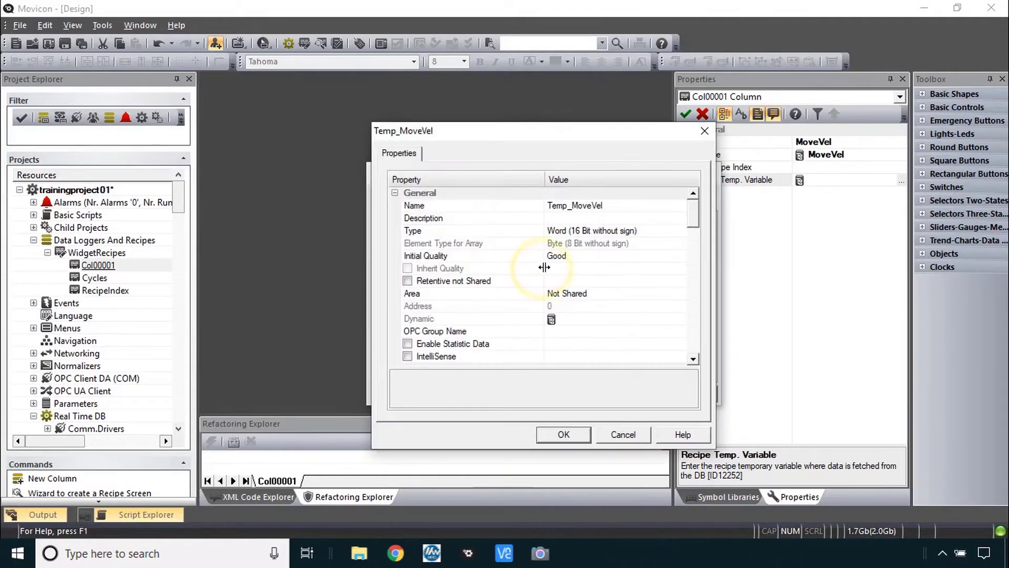
click(607, 230)
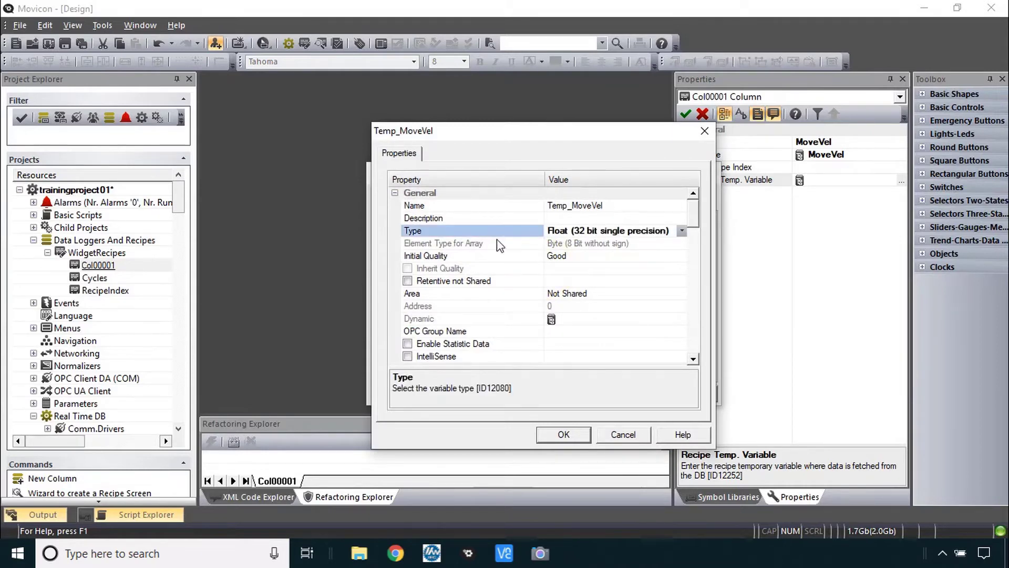
click(563, 435)
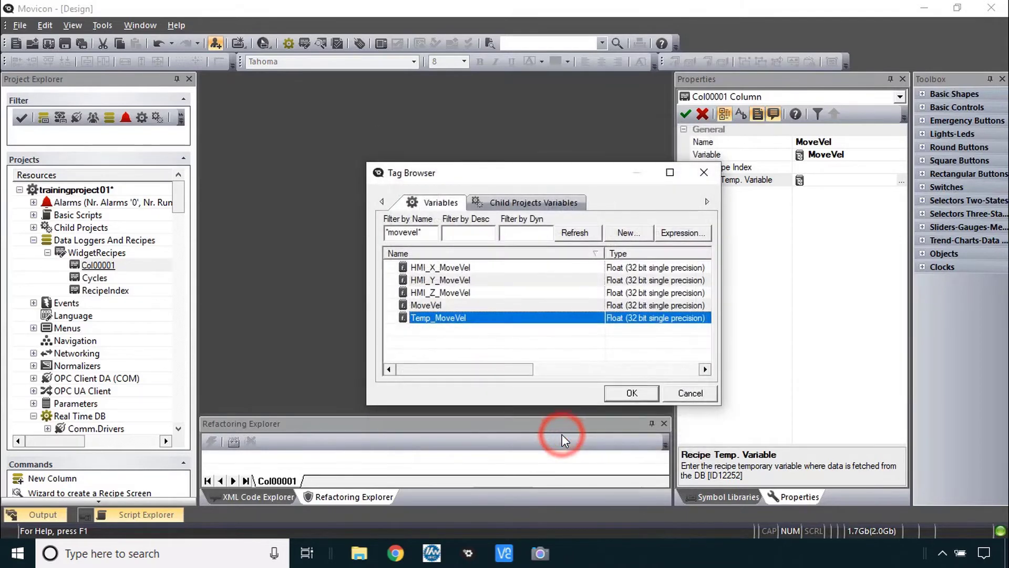
click(642, 392)
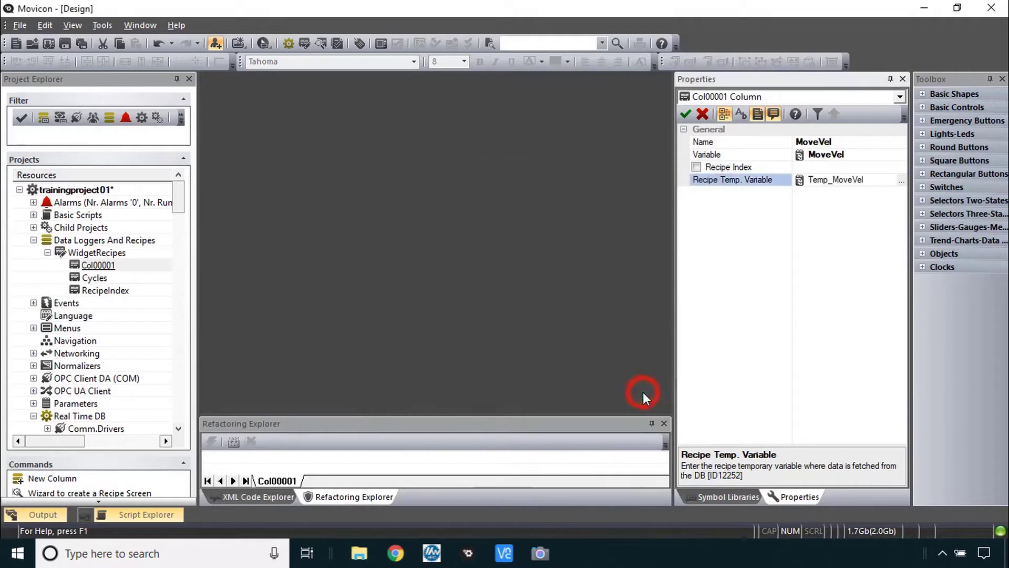
right_click(101, 253)
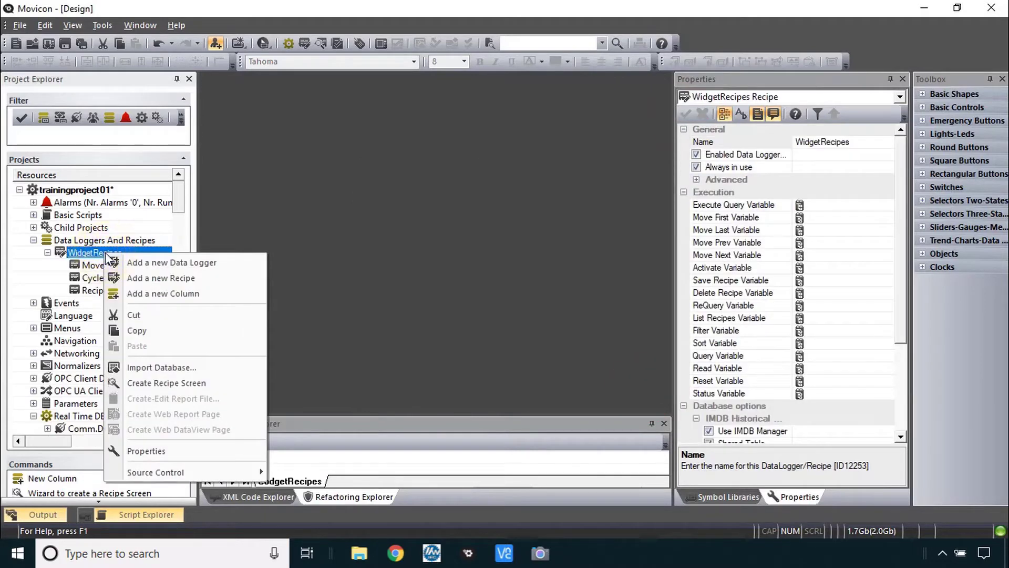
Add an AccDec column to WidgetRecipes linked to MoveAccDec via the *accdec* filter
click(146, 294)
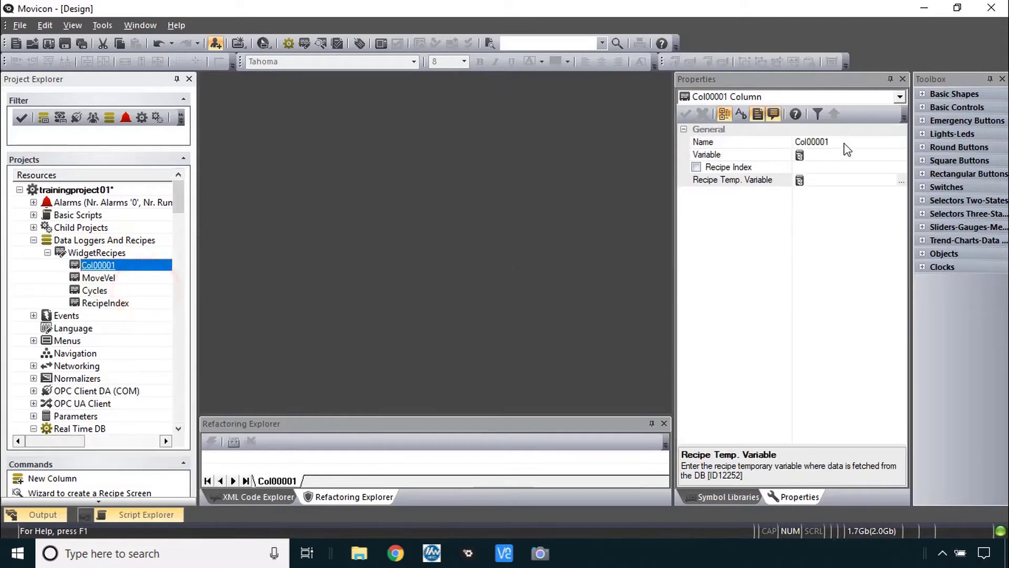
click(844, 142)
text(AccDec)
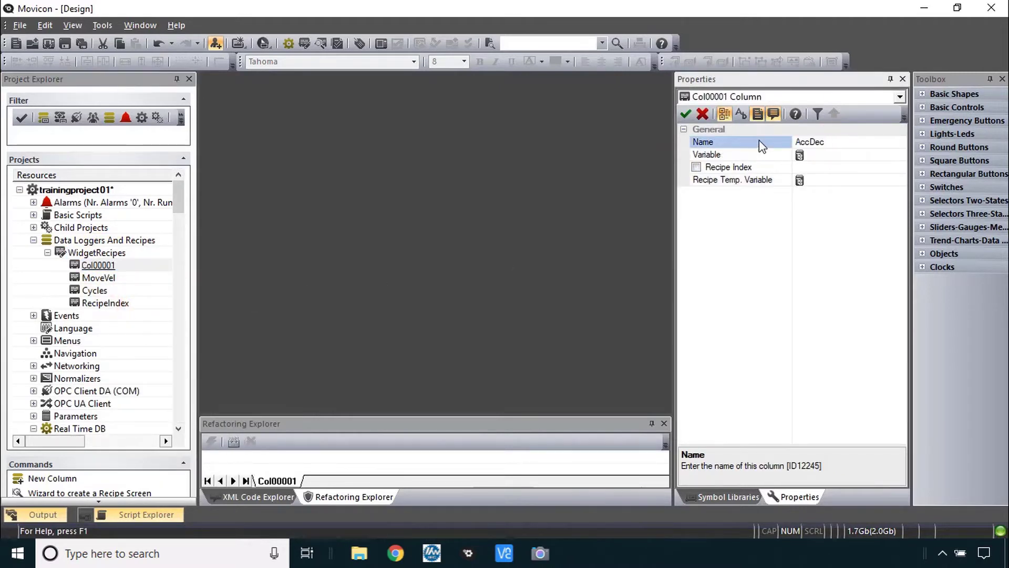
double_click(741, 155)
double_click(410, 232)
text(*accdec*)
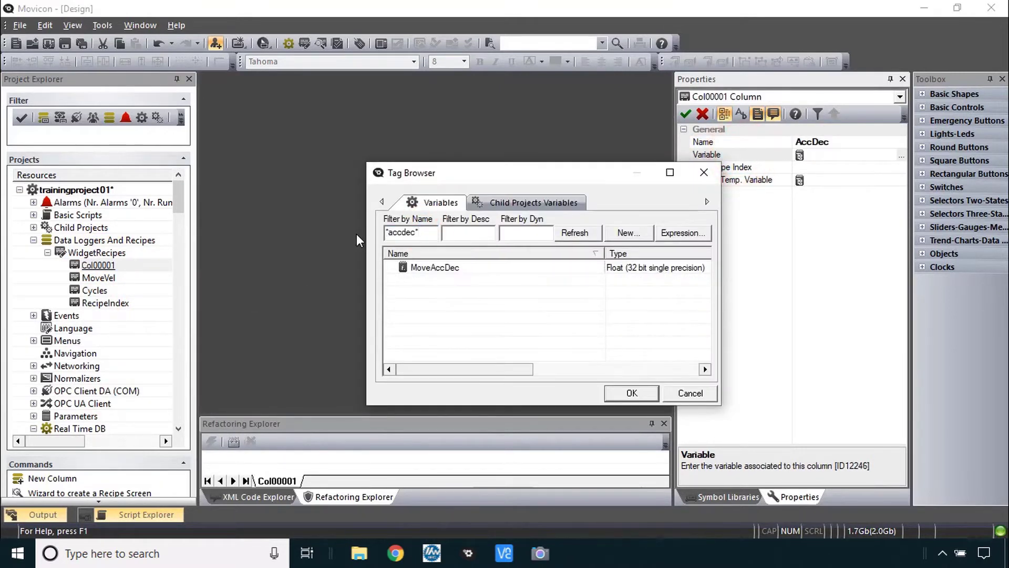
double_click(437, 268)
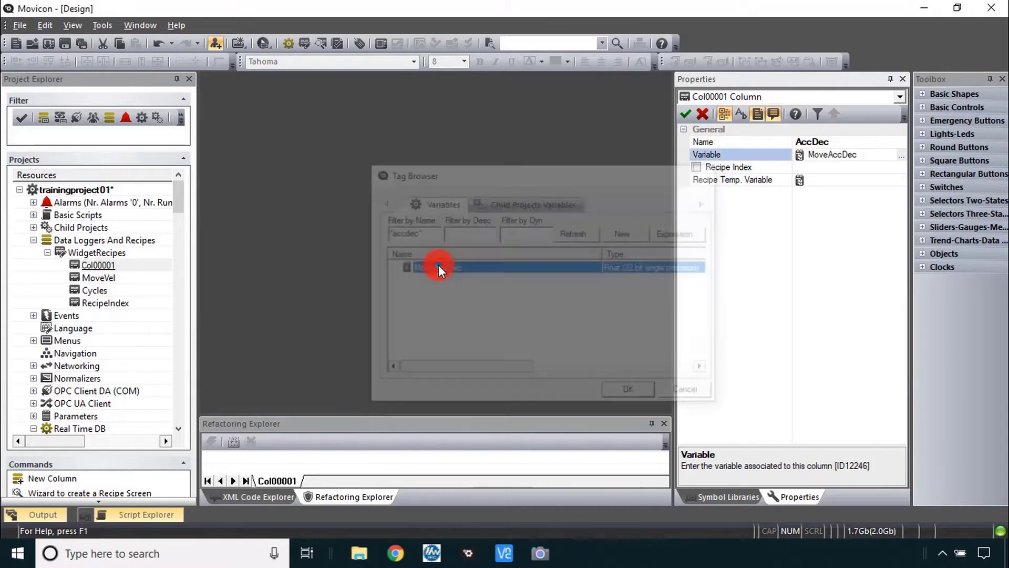
Create tag Temp_MoveAccDec and assign it as the AccDec recipe temporary variable
double_click(736, 181)
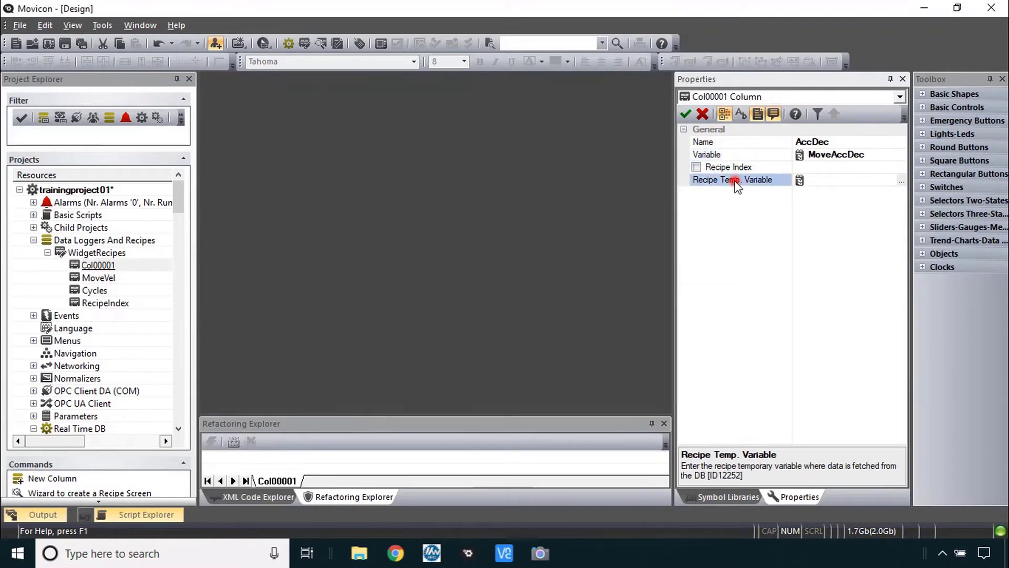
click(626, 233)
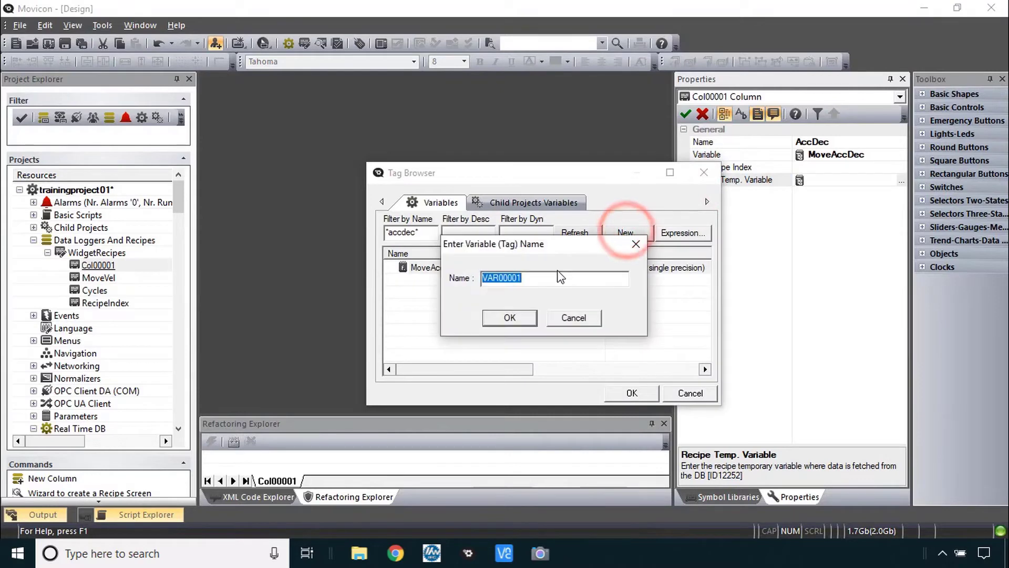
text(Temp_MoveAccDec)
click(522, 318)
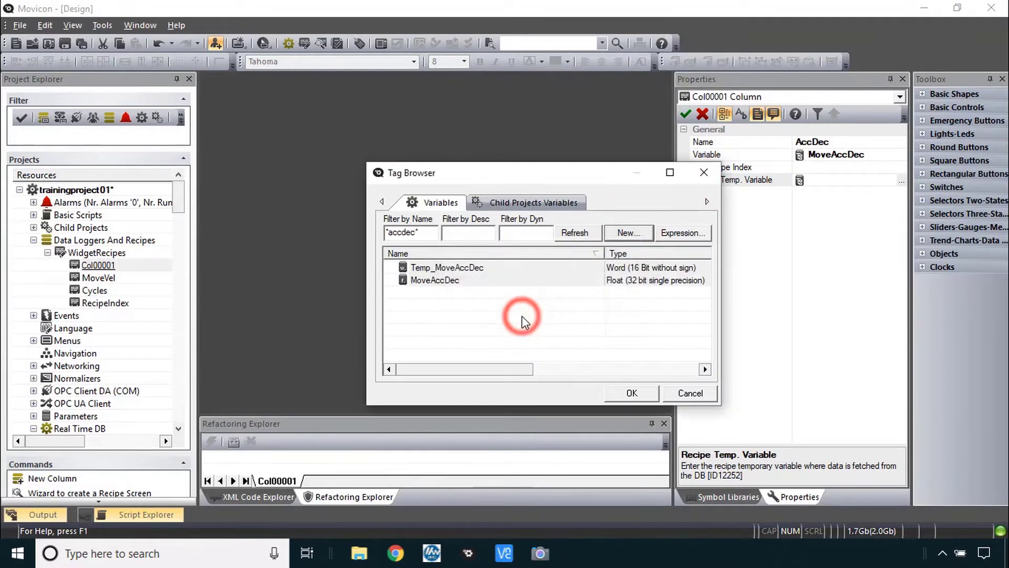
double_click(502, 268)
click(565, 234)
click(613, 430)
click(622, 392)
key(alt+Tab)
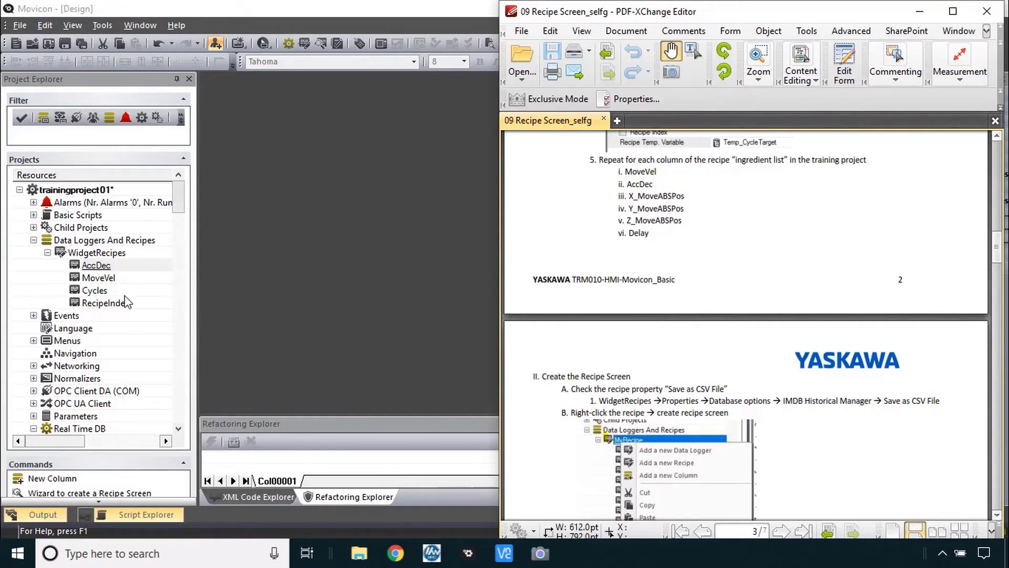
click(78, 428)
scroll(84, 426, down, 5)
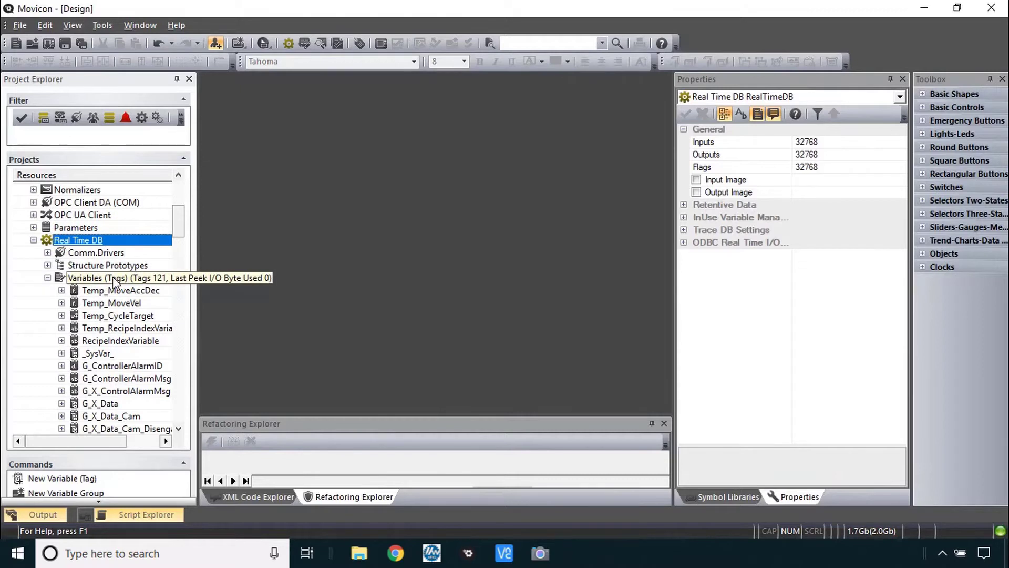
Create a new Float tag Temp_X_MoveABSPos under Variables (Tags)
right_click(131, 278)
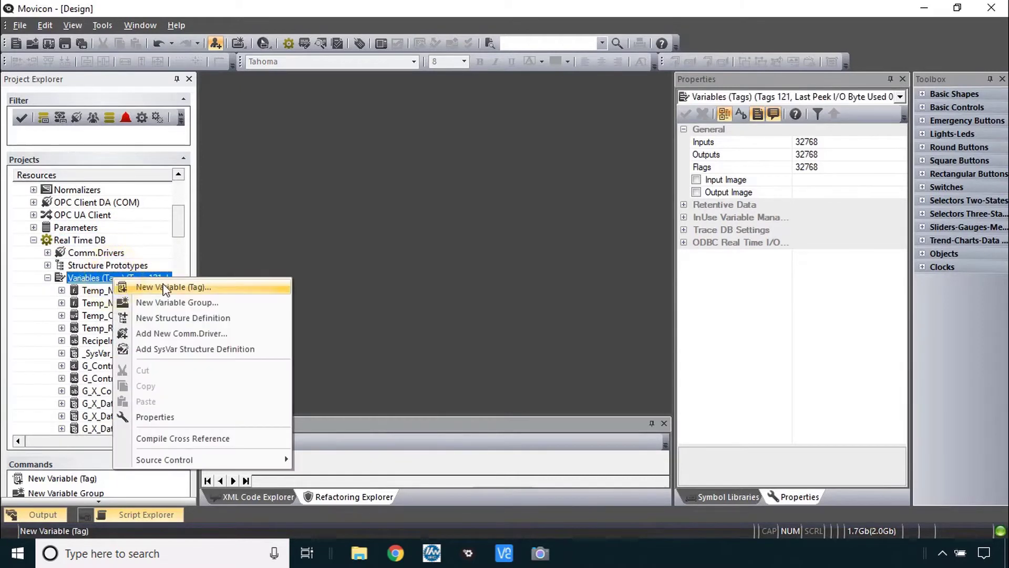
click(164, 285)
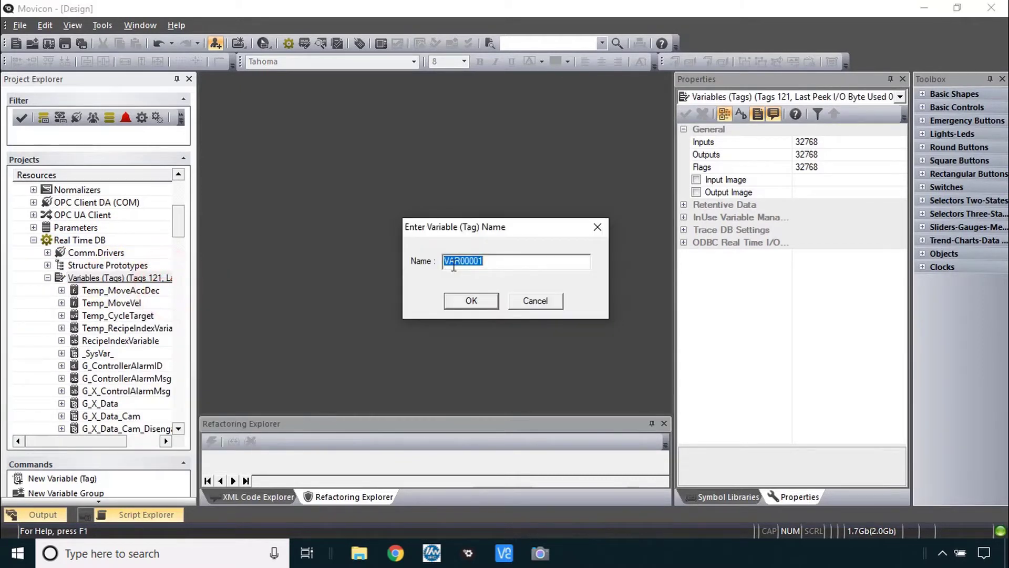
click(473, 300)
click(839, 168)
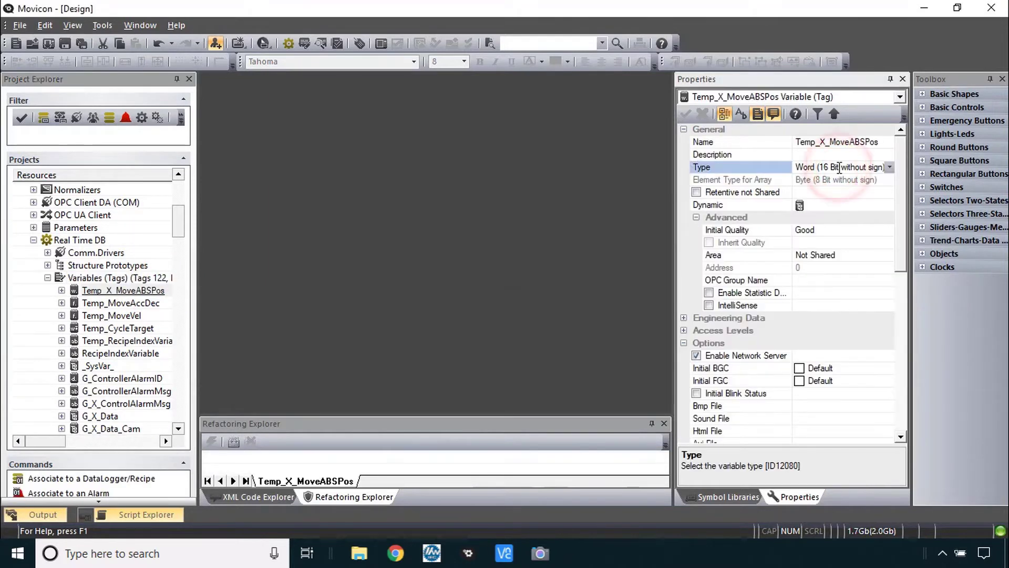
key(f)
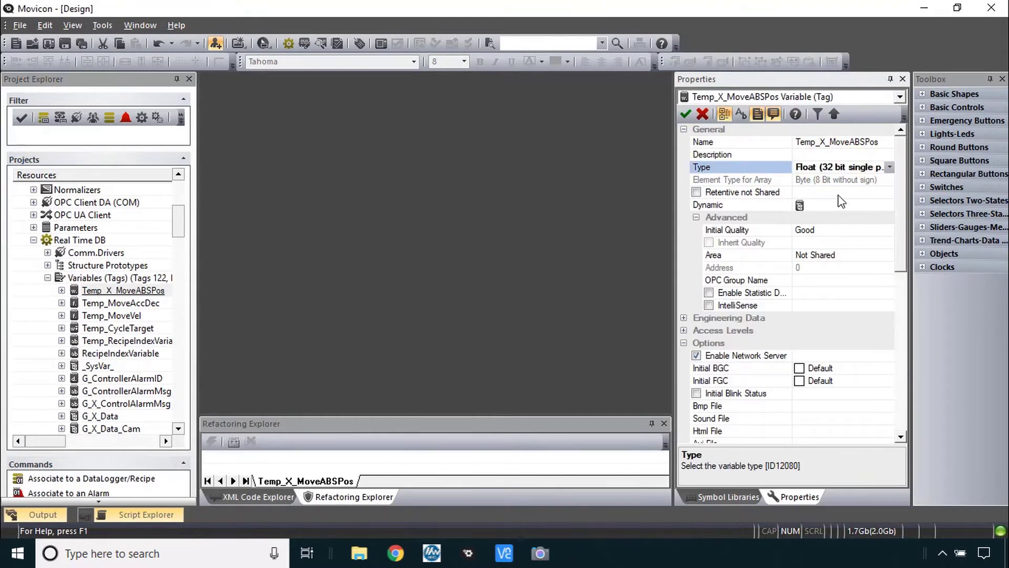
click(123, 290)
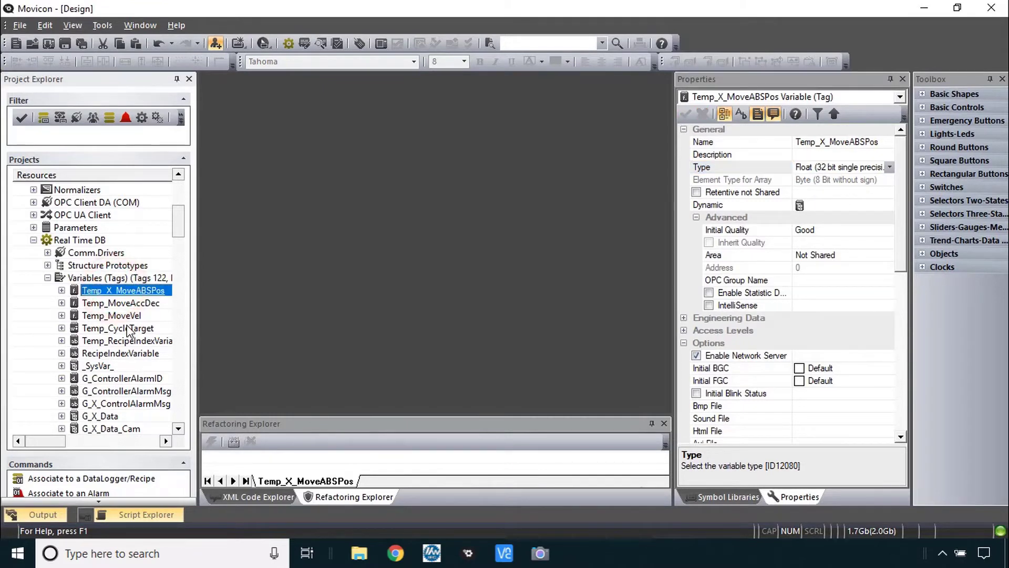
Duplicate Temp_X_MoveABSPos twice and rename the copies Temp_Y_MoveABSPos and Temp_Z_MoveABSPos
key(ctrl+c)
key(ctrl+v)
key(ctrl+v)
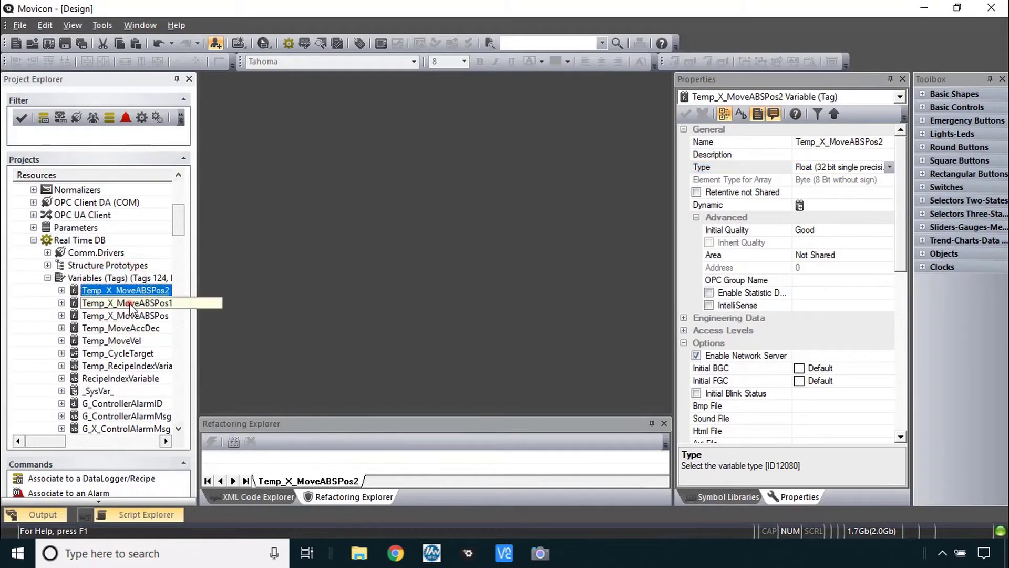
click(130, 305)
click(888, 143)
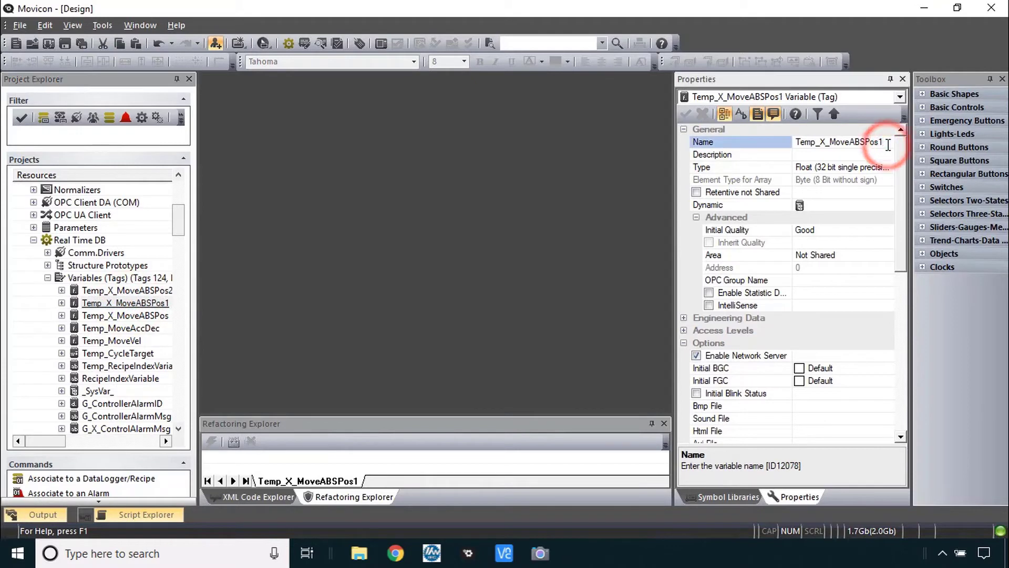
click(826, 143)
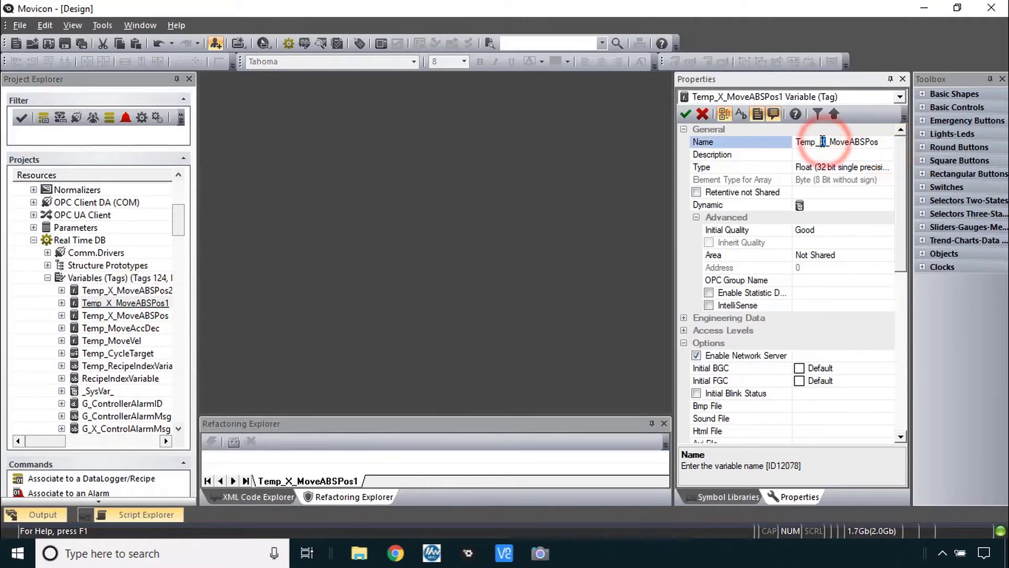
key(BackSpace)
text(Y)
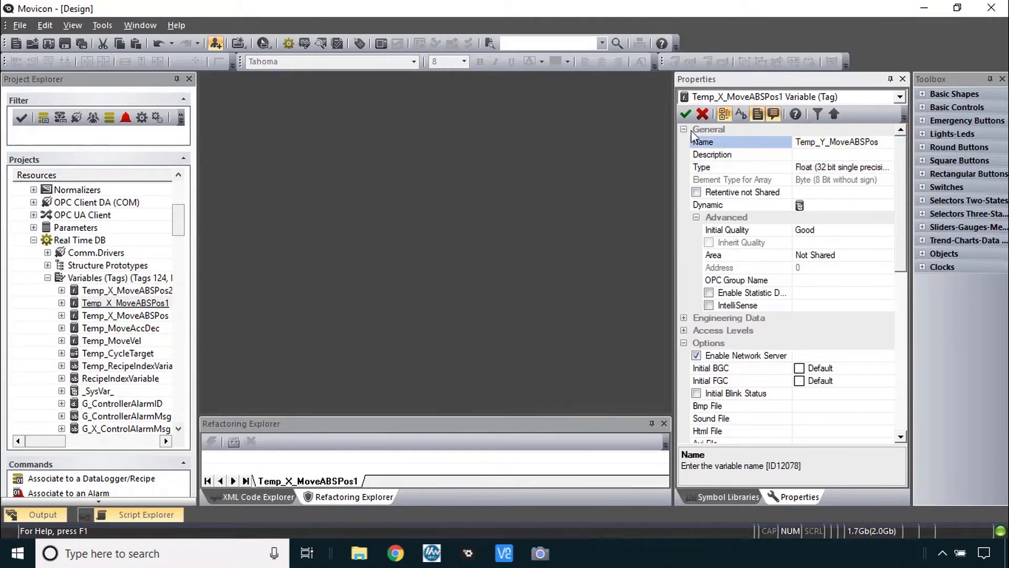
key(Return)
click(131, 290)
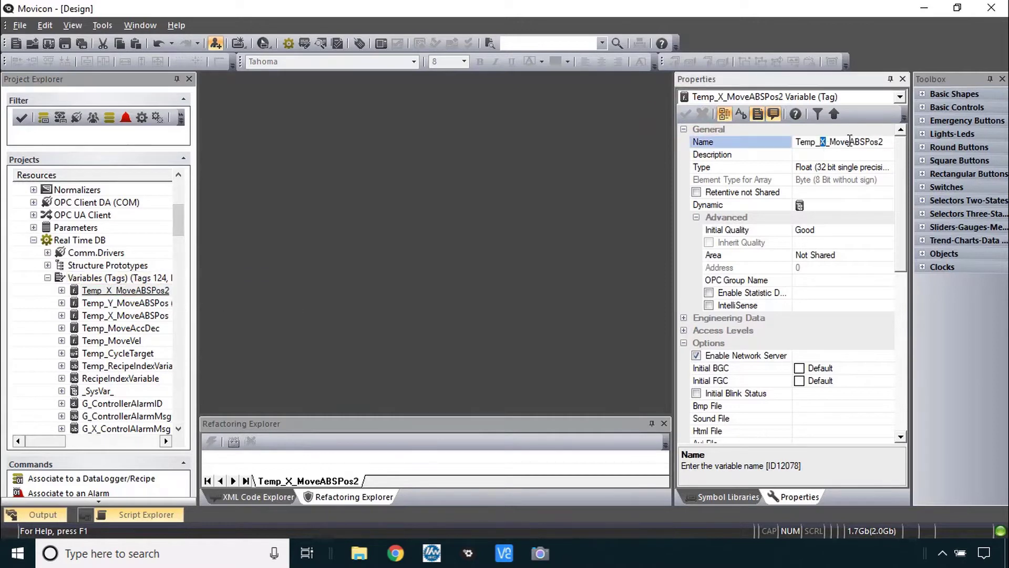
click(887, 143)
key(BackSpace)
key(Return)
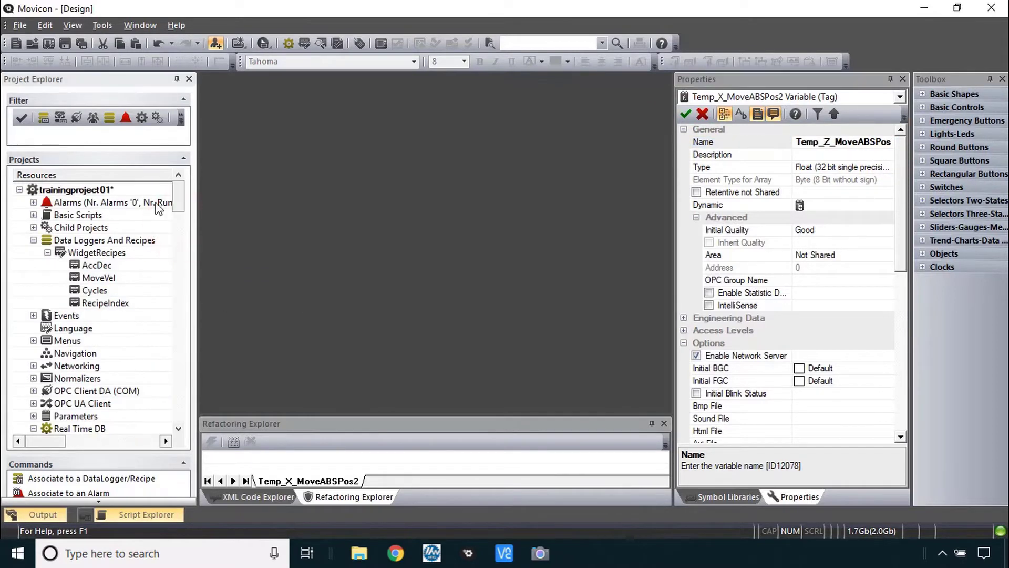
Add an X_Pos column to WidgetRecipes linked to HMI_X_MoveABSPos
right_click(95, 253)
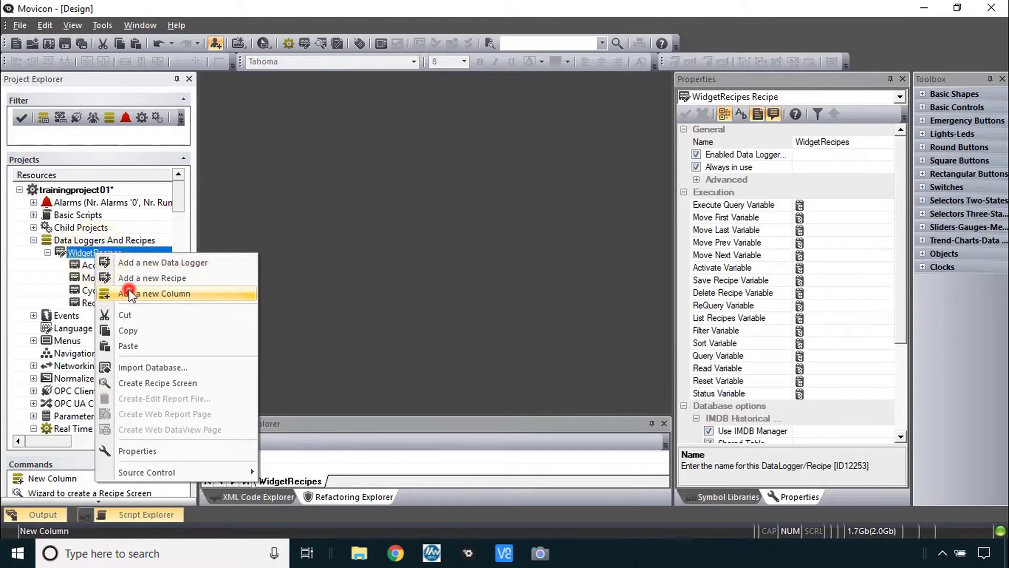
click(130, 290)
click(774, 143)
text(X_Pos)
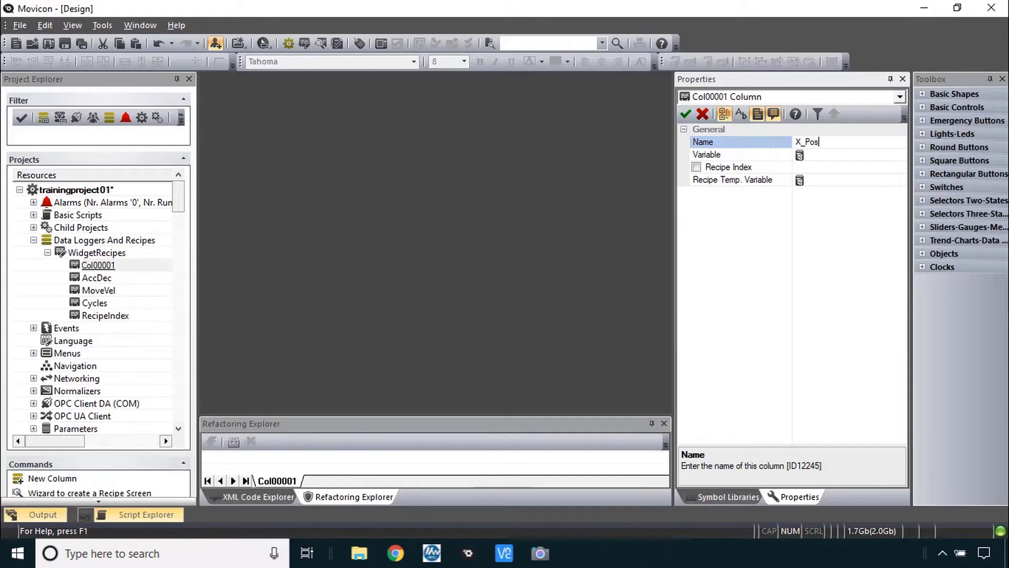
click(799, 155)
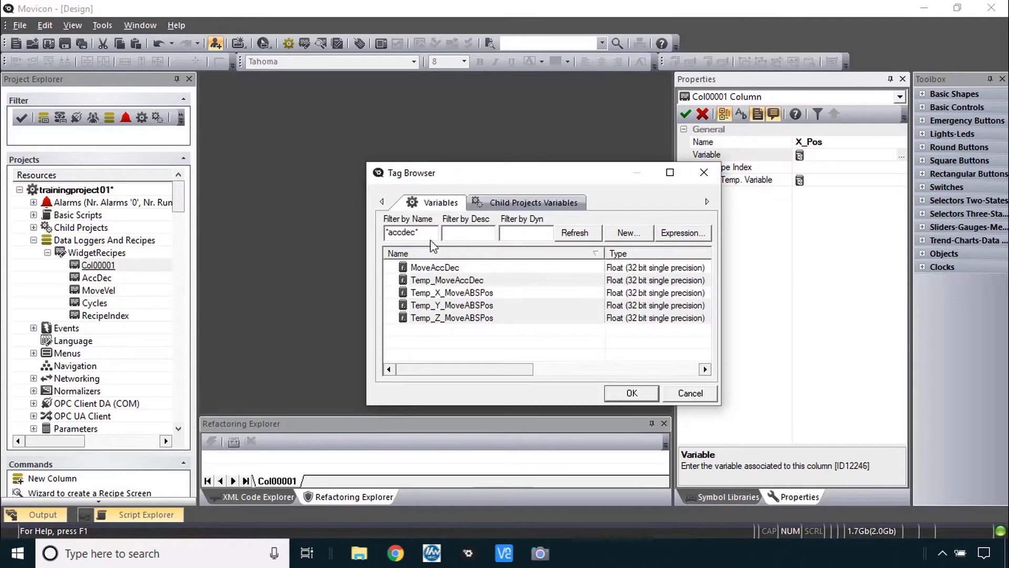
double_click(431, 236)
text(Abs*)
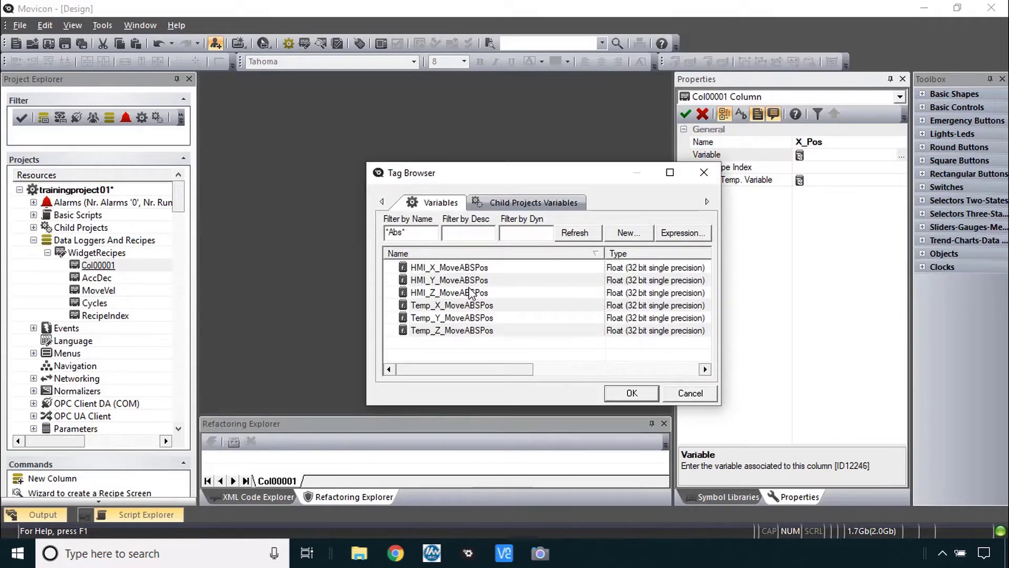
double_click(465, 268)
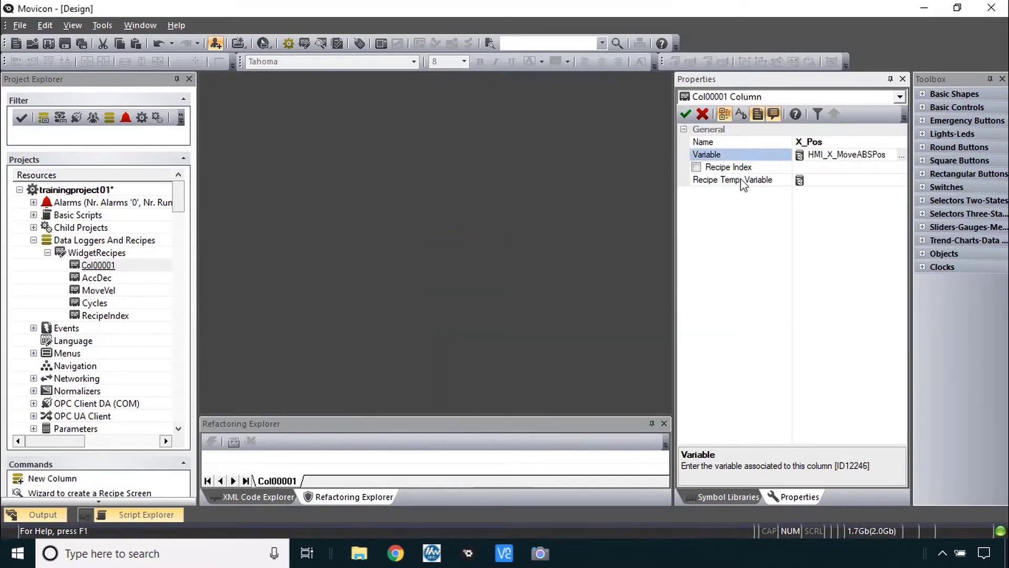
Assign Temp_X_MoveABSPos as the X_Pos recipe temporary variable and apply
click(800, 180)
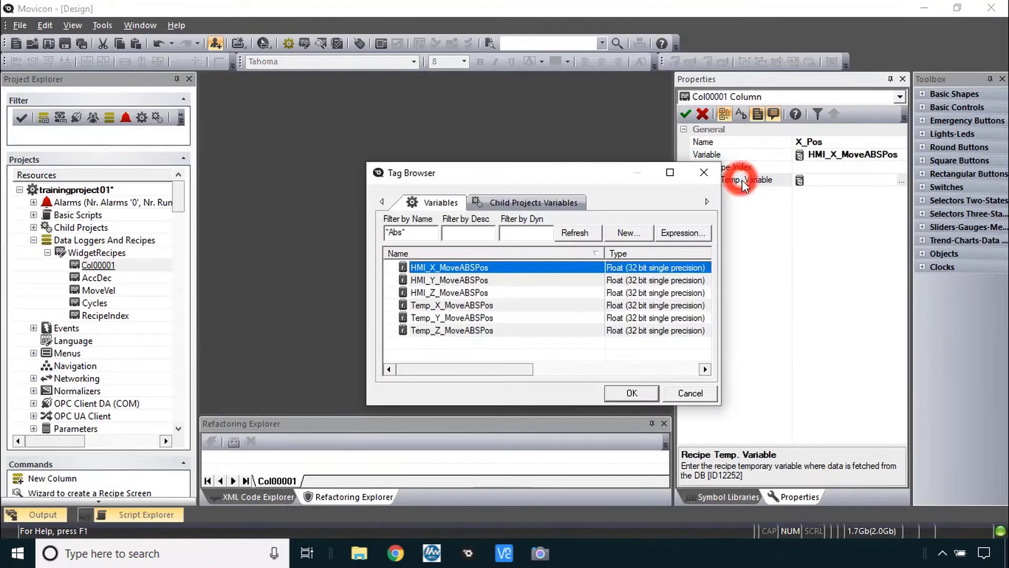
double_click(471, 306)
click(686, 114)
click(92, 265)
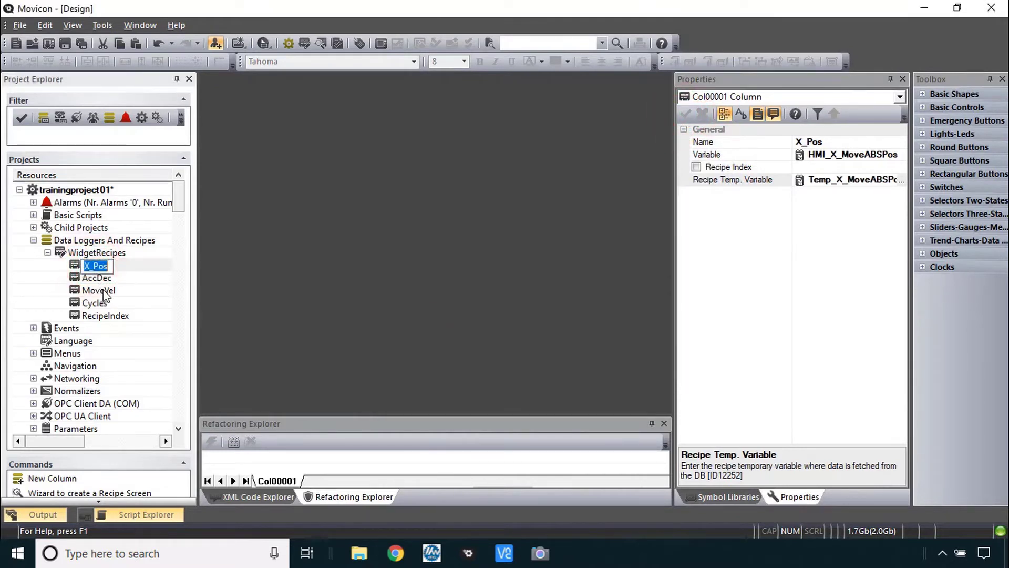
click(100, 291)
click(94, 265)
Paste a copy of X_Pos and turn X_Pos1 into Y_Pos with Y position variables
right_click(94, 267)
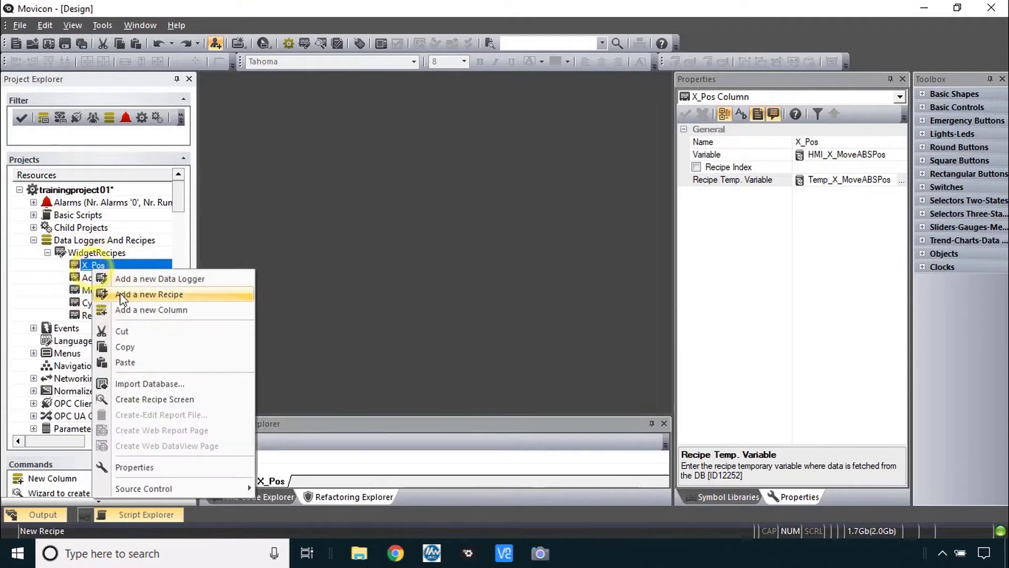
click(150, 363)
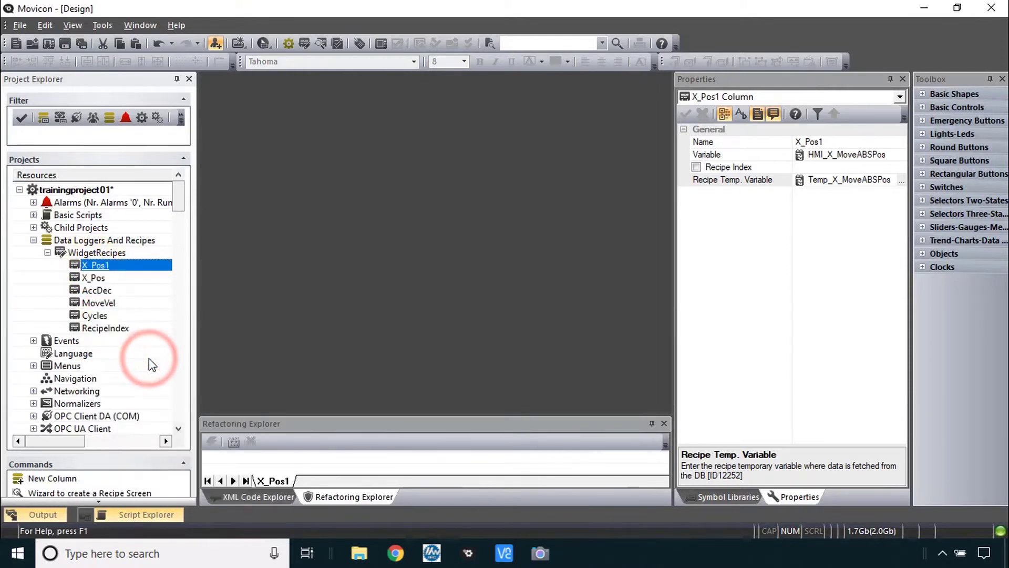
click(100, 277)
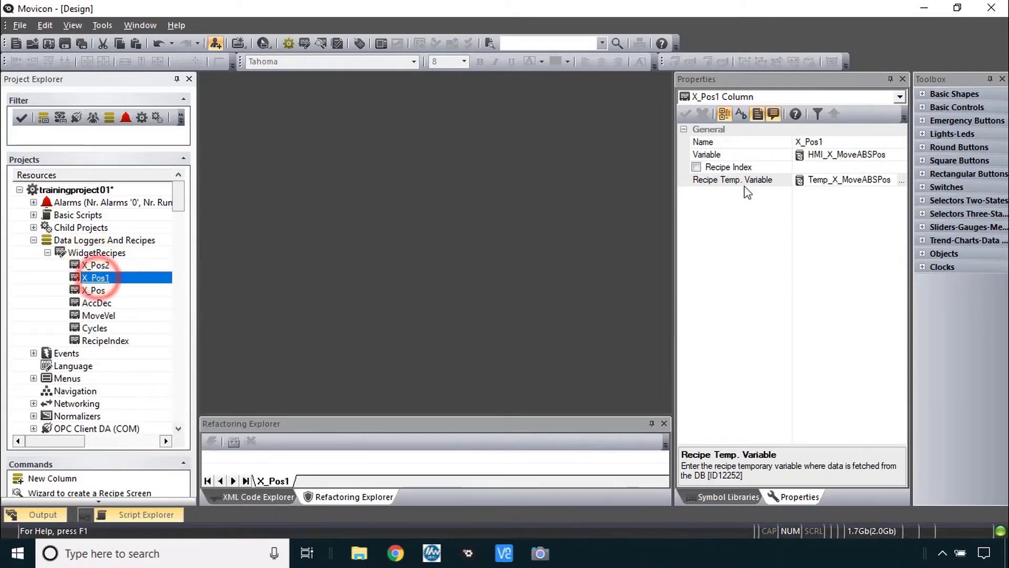
click(799, 142)
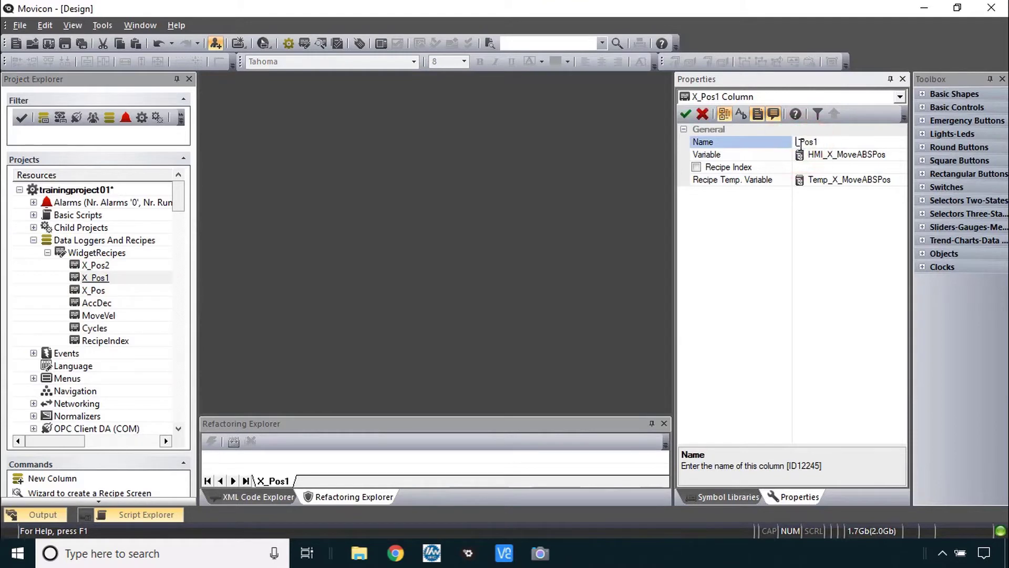
key(BackSpace)
key(BackSpace)
click(817, 154)
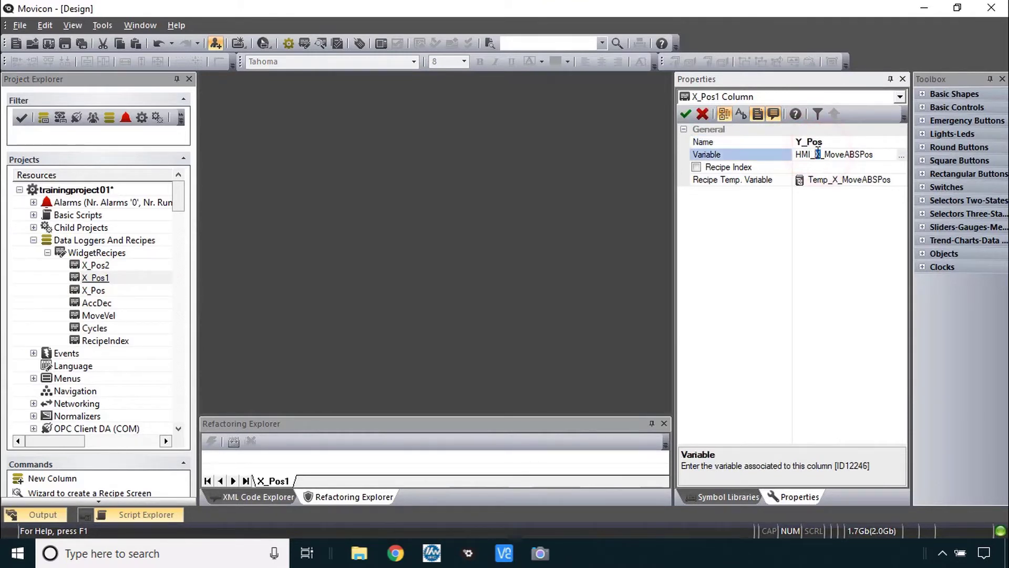
click(841, 181)
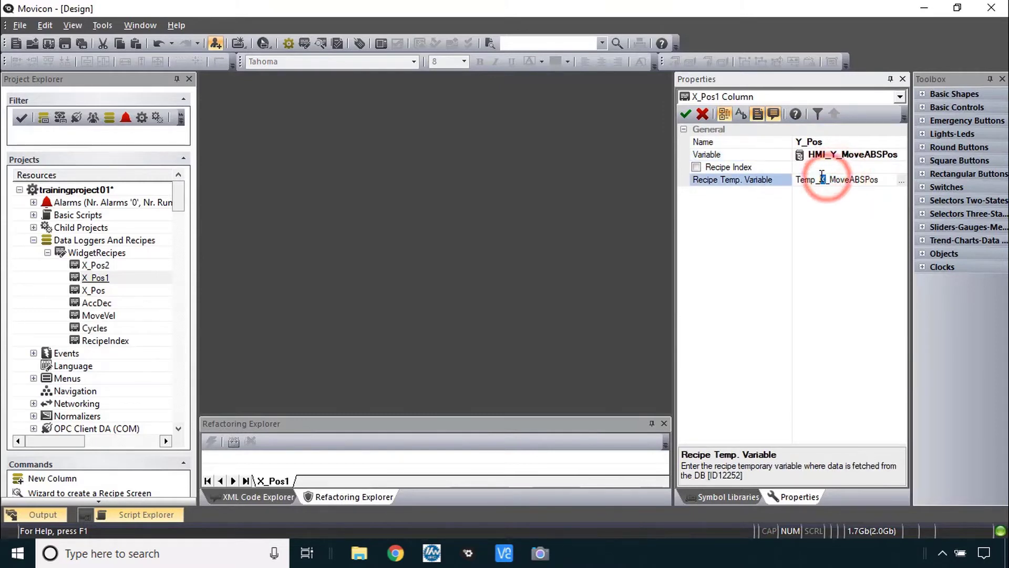
click(97, 265)
Rename X_Pos2 to Z_Pos using HMI_Z_MoveABSPos and Temp_Z_MoveABSPos, then apply
click(736, 141)
click(790, 142)
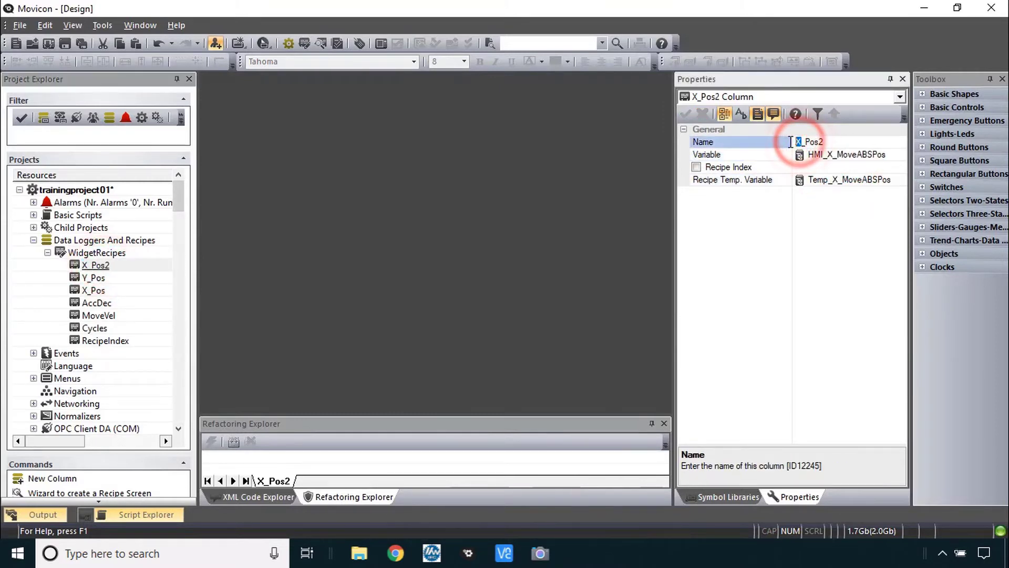
key(BackSpace)
click(830, 154)
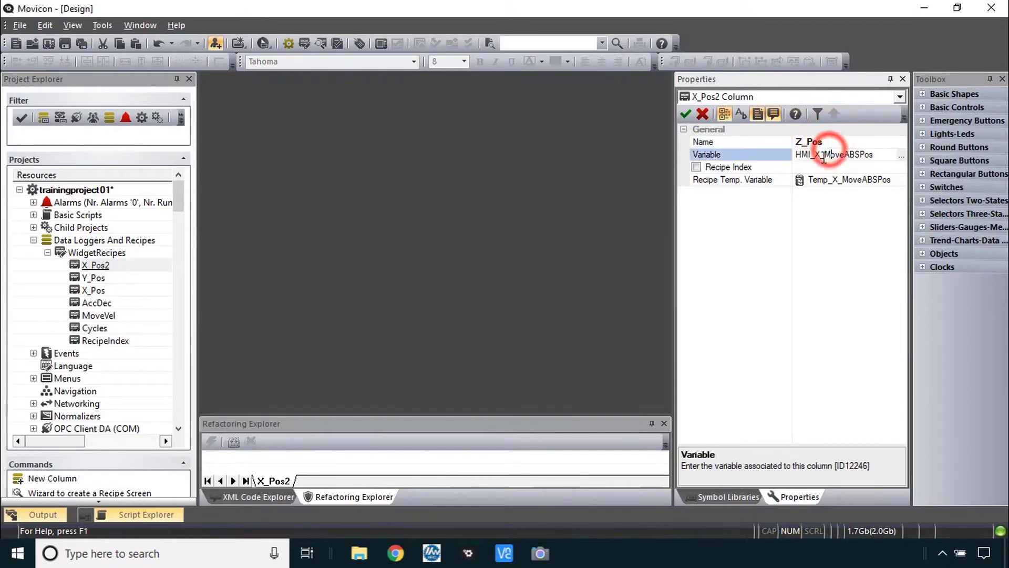
click(818, 155)
text(Z)
click(823, 180)
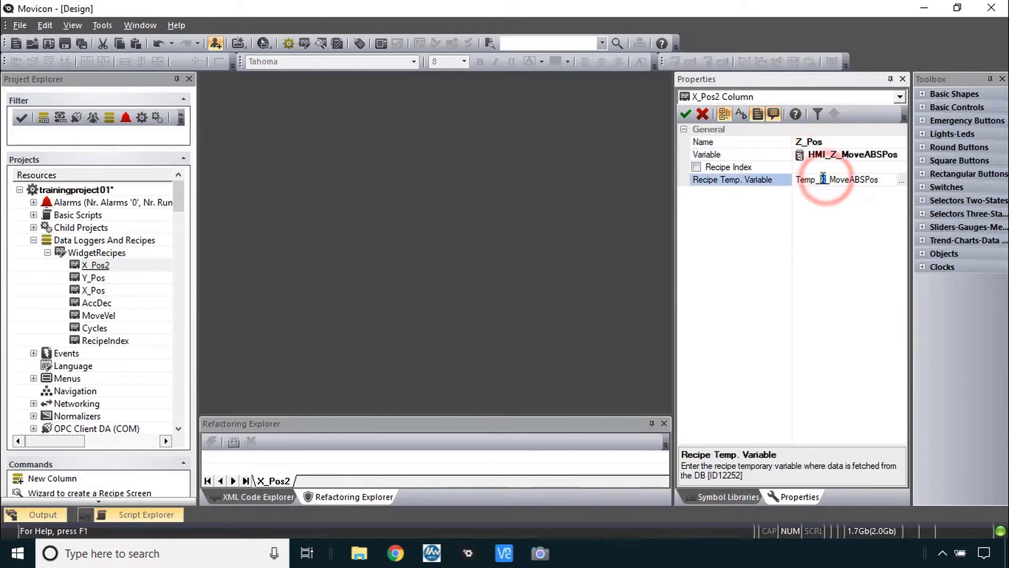
double_click(823, 180)
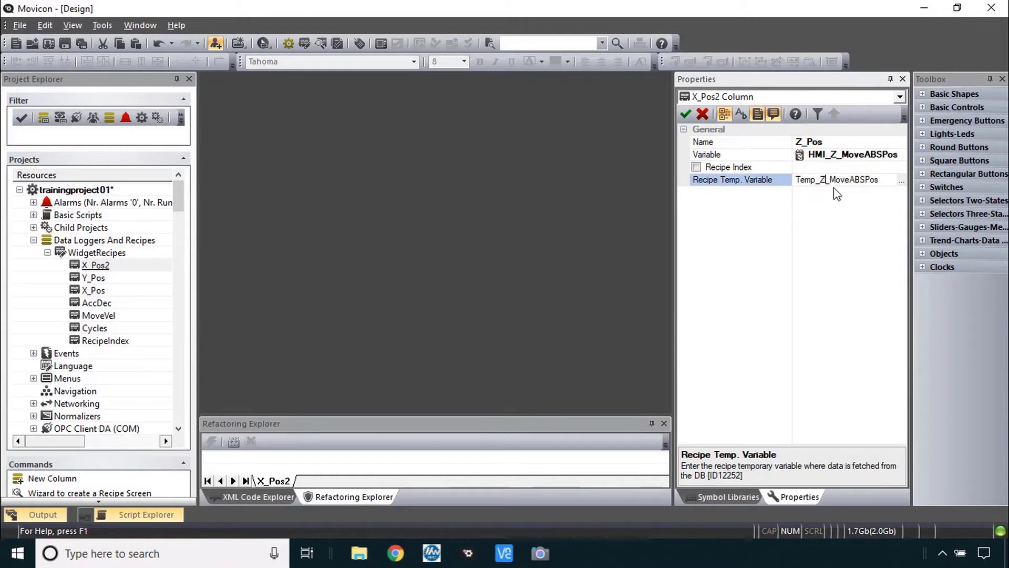
click(686, 116)
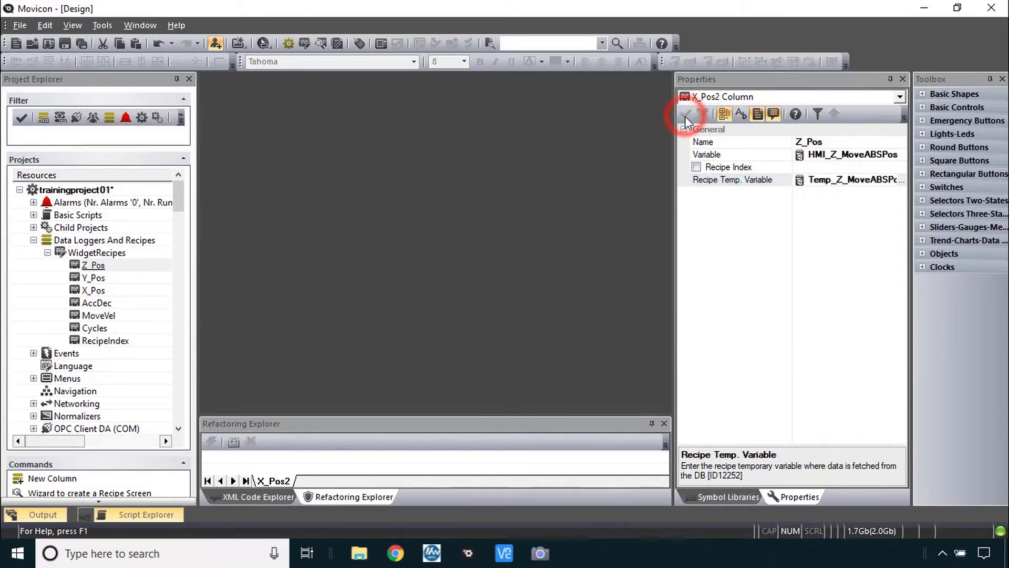
Add a Delay column to the recipe linked to HMI_Delay via the *delay* filter
key(alt+Tab)
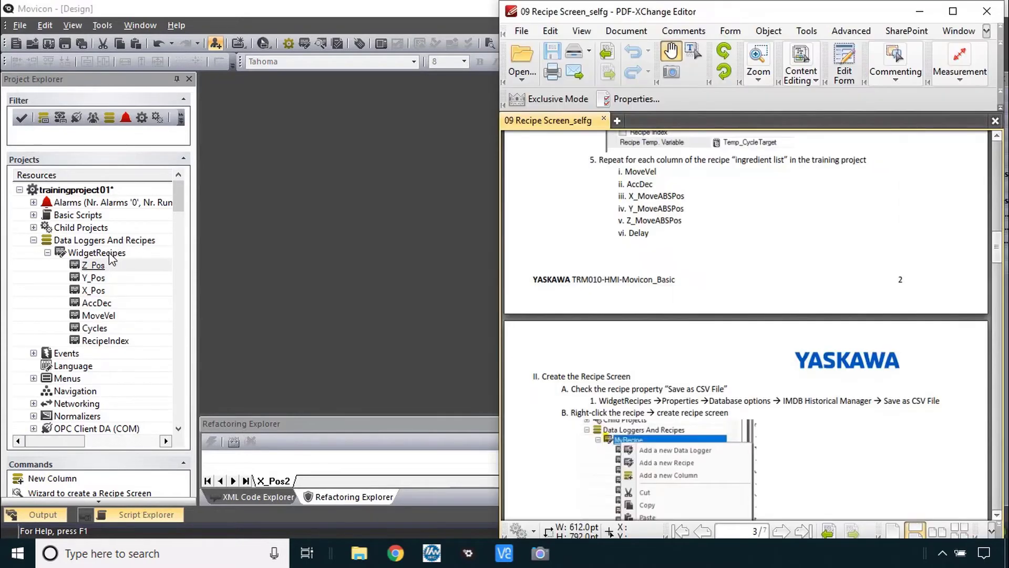
right_click(109, 253)
click(160, 294)
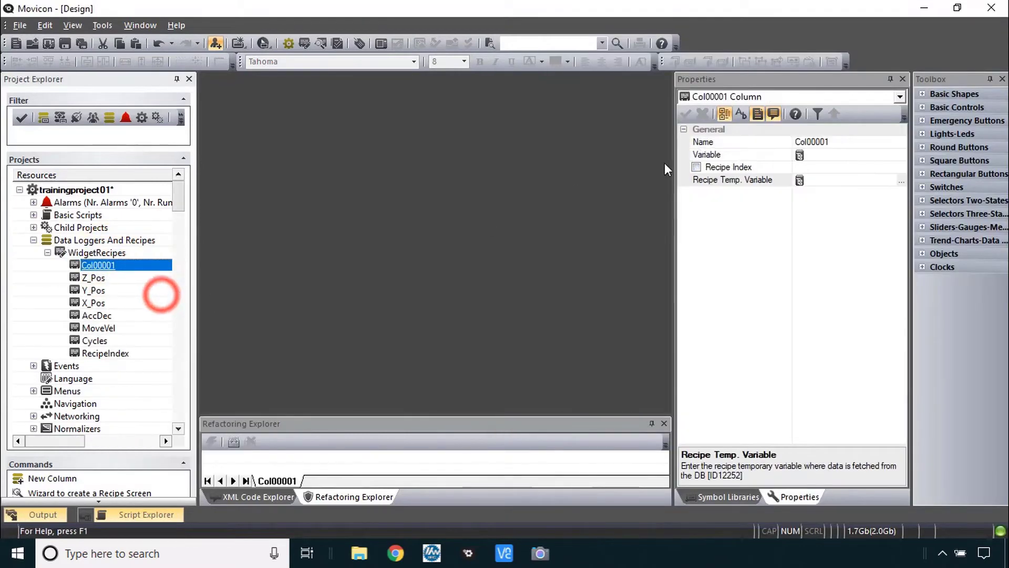
click(749, 142)
text(Delay)
click(743, 153)
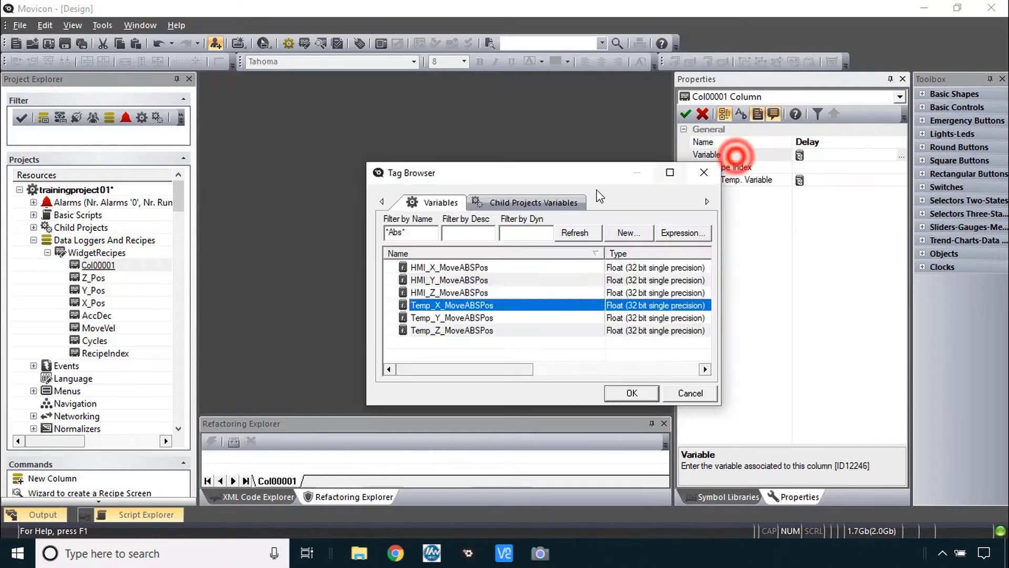
drag(420, 235, 348, 230)
text(*delay*)
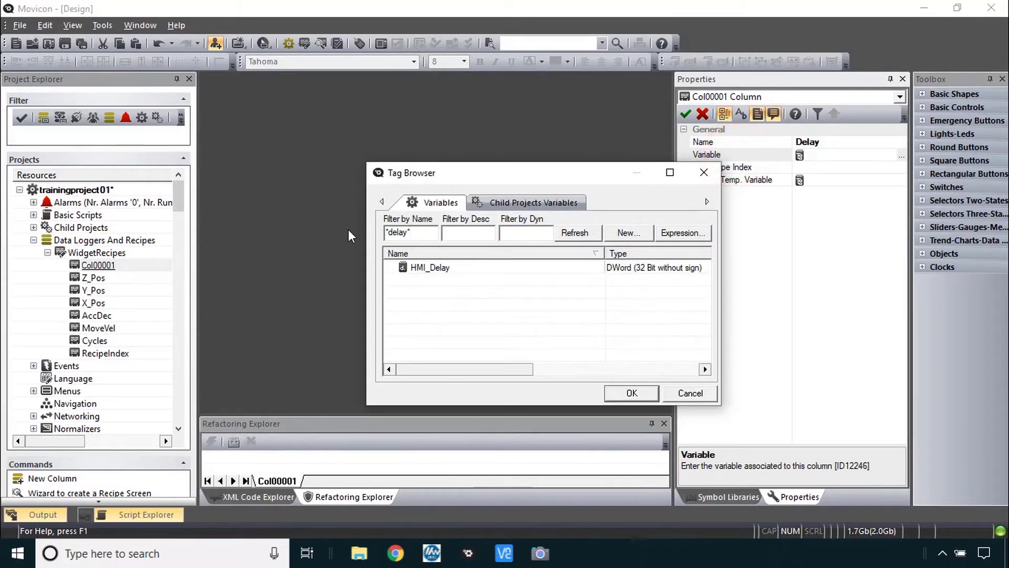
click(423, 269)
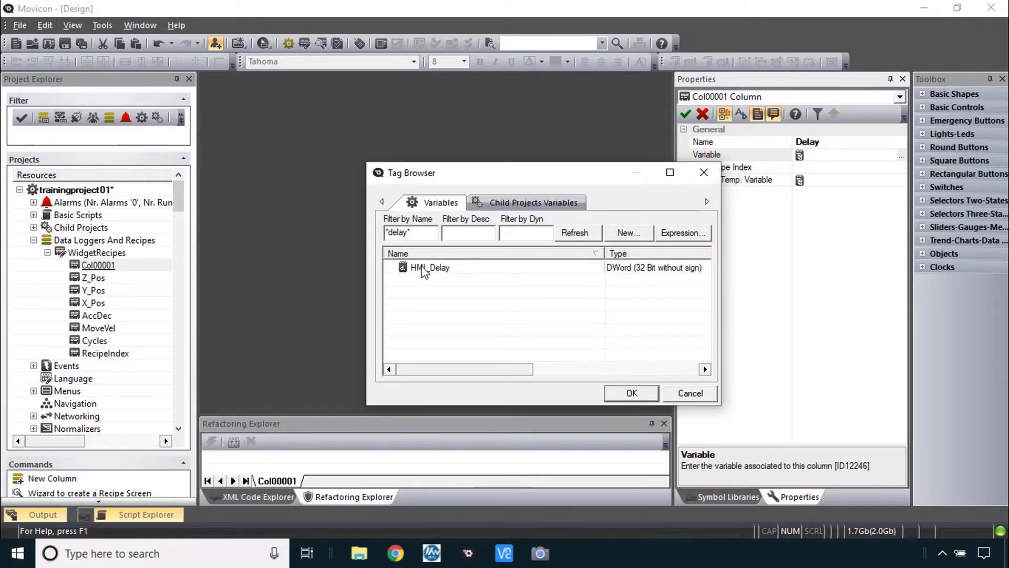
double_click(510, 269)
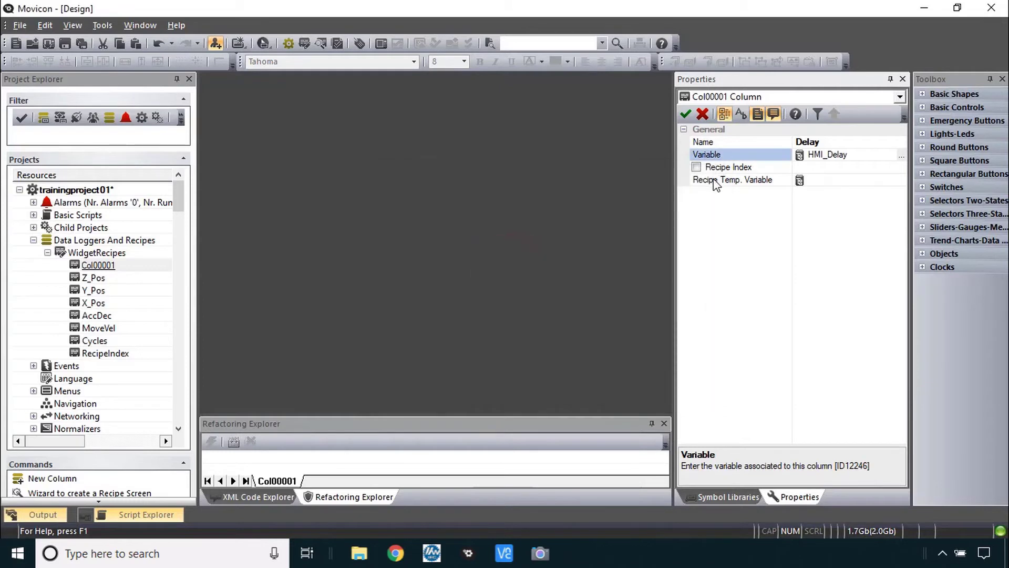
Create DWord tag Temp_Delay and assign it as the Delay column's temporary variable
double_click(718, 180)
click(626, 232)
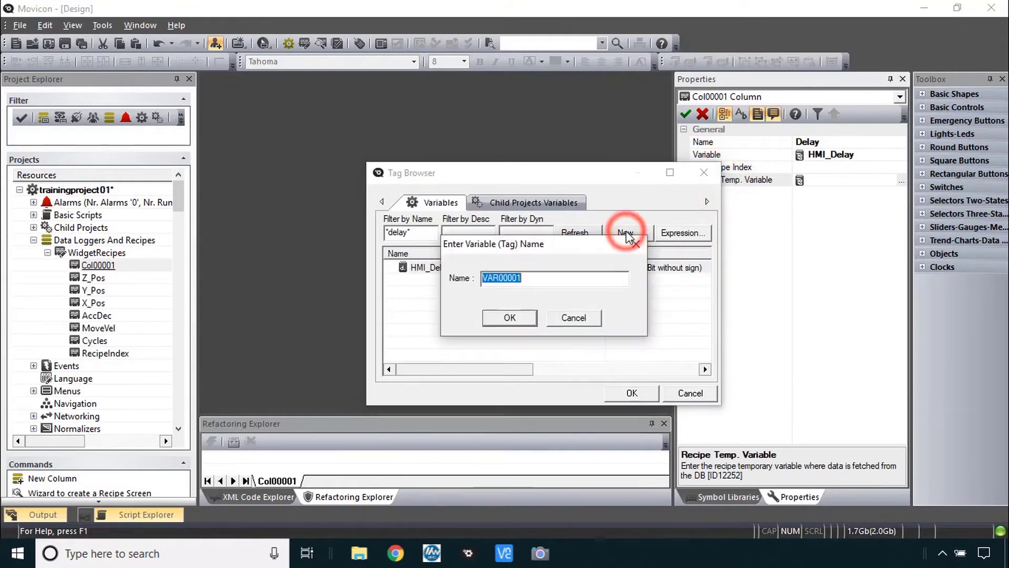
text(Temp_Delay)
key(Return)
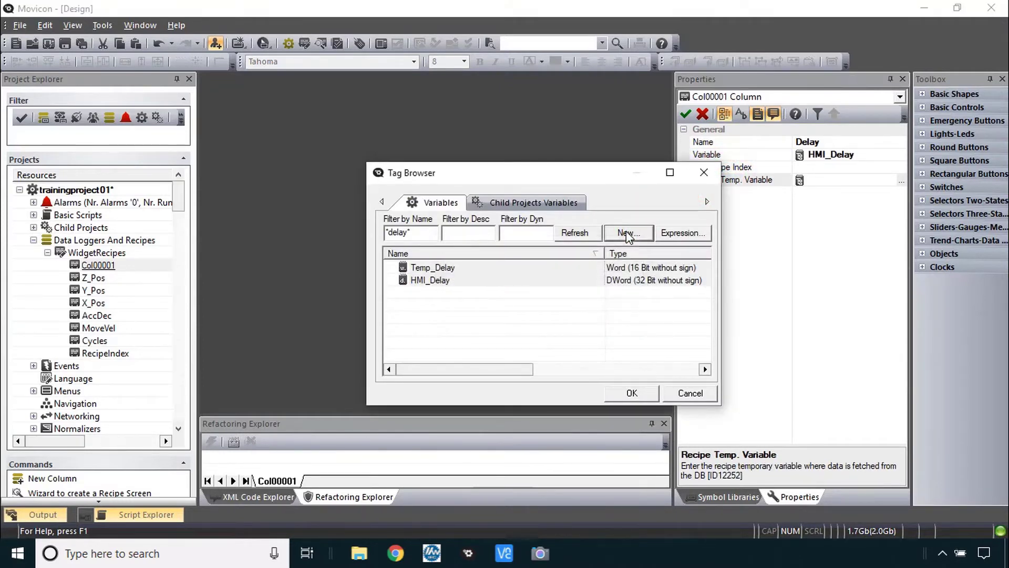
double_click(496, 268)
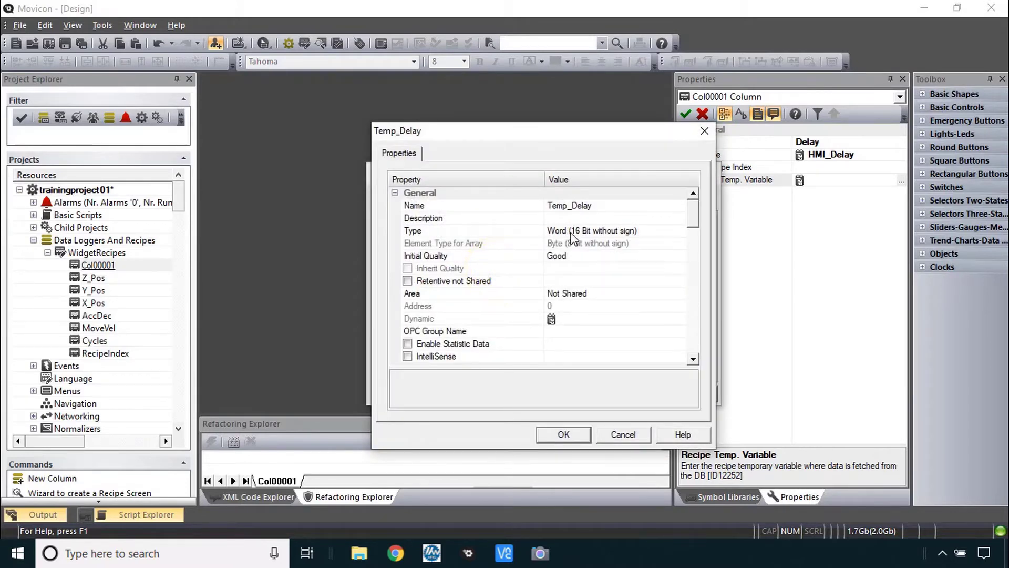
click(604, 231)
double_click(604, 231)
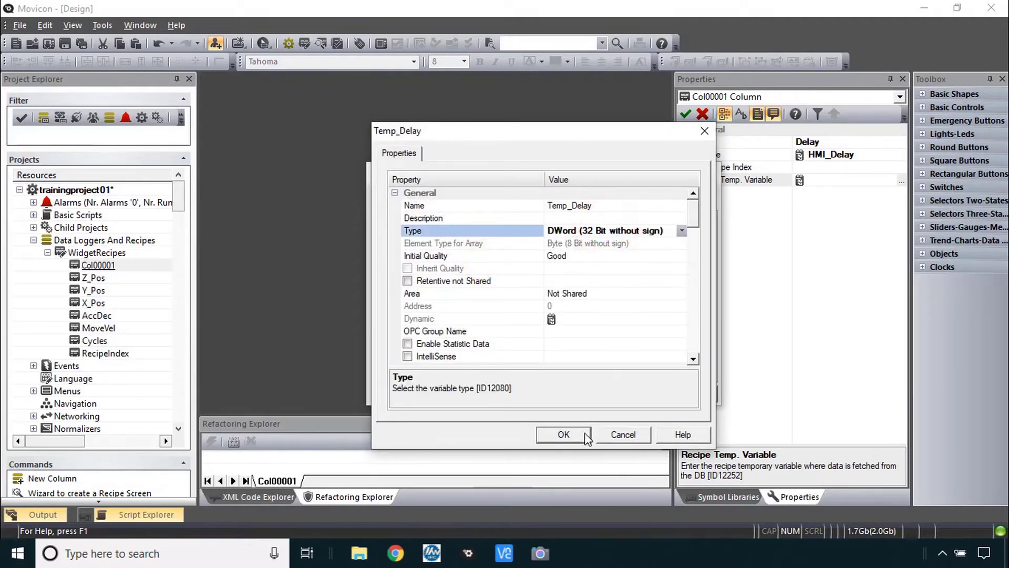
click(565, 435)
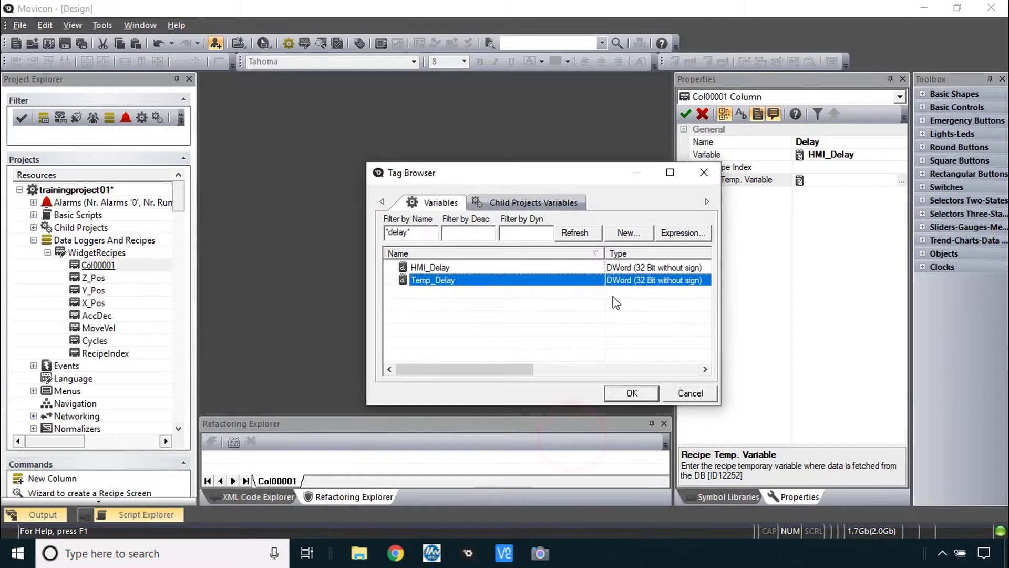
click(632, 393)
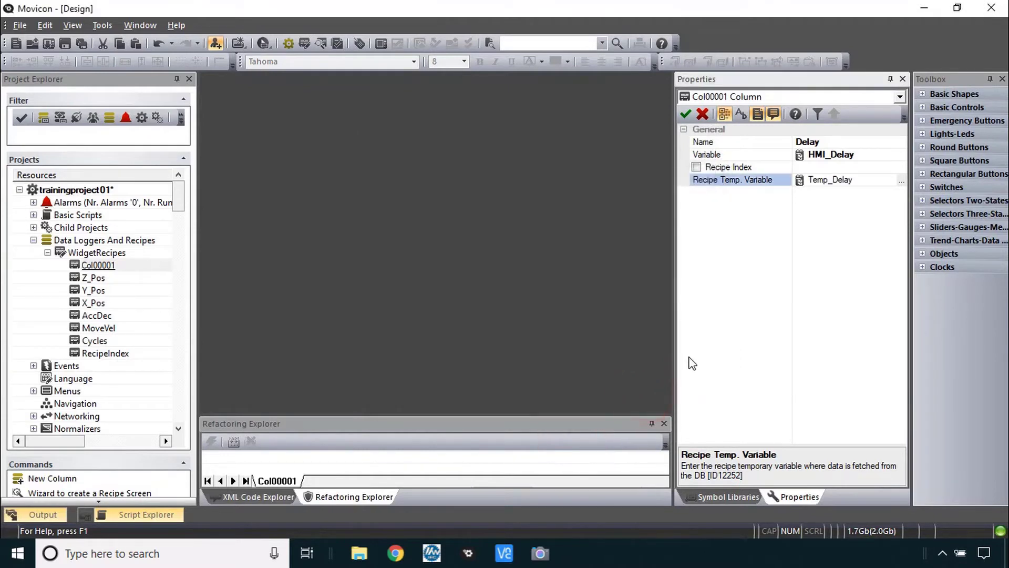
Inspect the Temp_Delay, Temp_X/Y/Z_MoveABSPos, Temp_CycleTarget, Temp_RecipeIndexVariable and RecipeIndexVariable tags
click(33, 240)
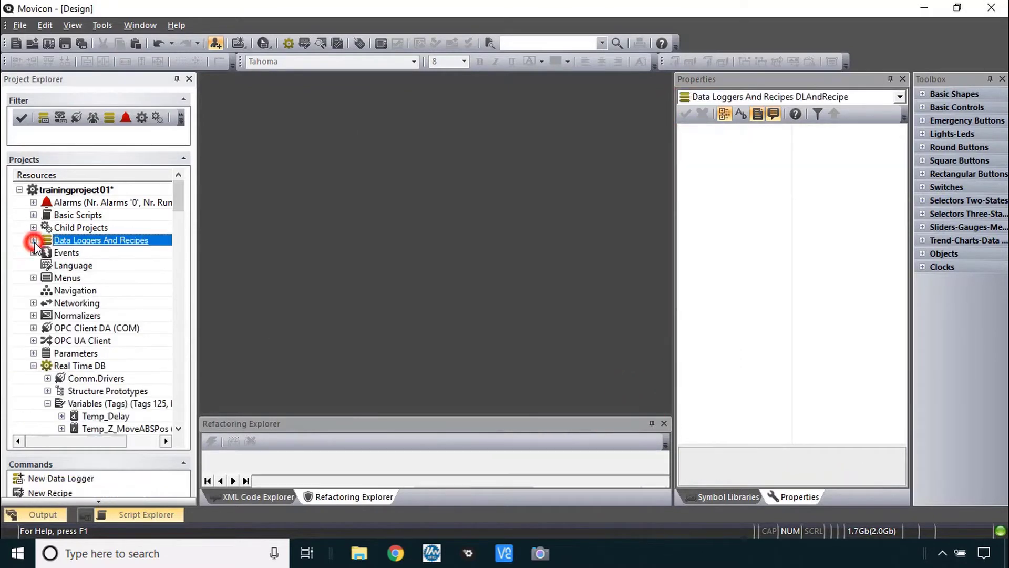
scroll(94, 321, down, 2)
scroll(95, 320, down, 2)
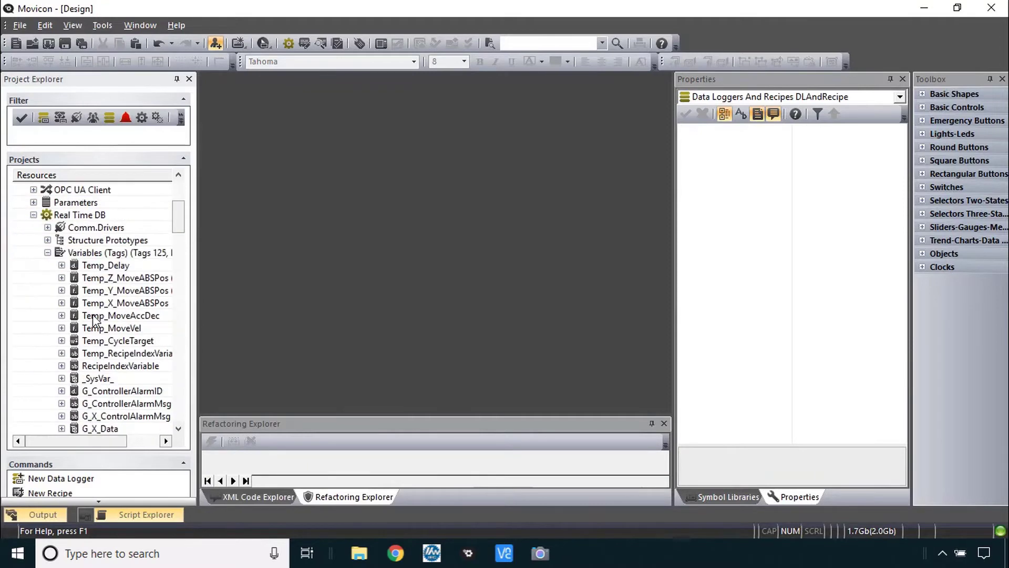
click(94, 269)
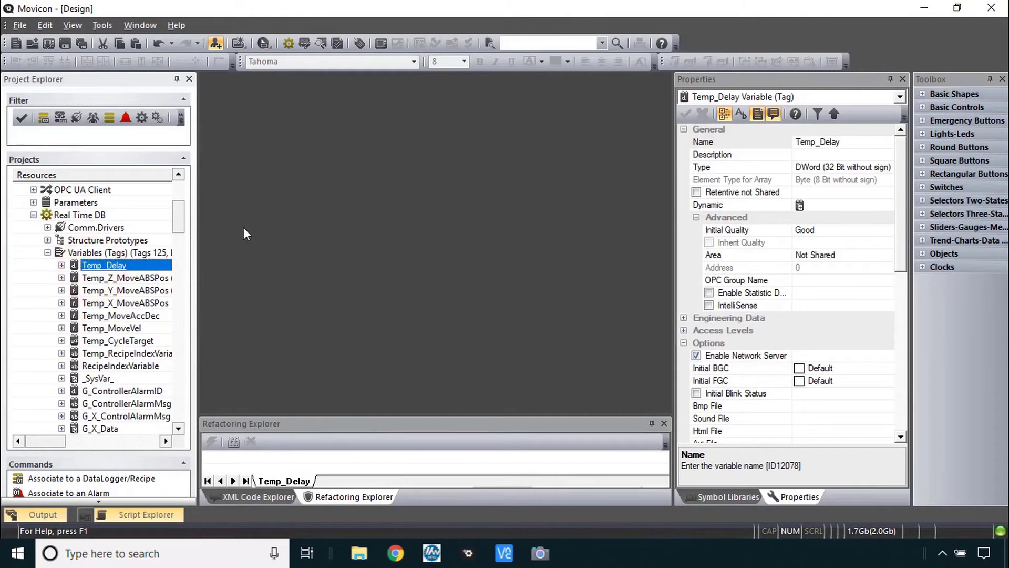
click(114, 278)
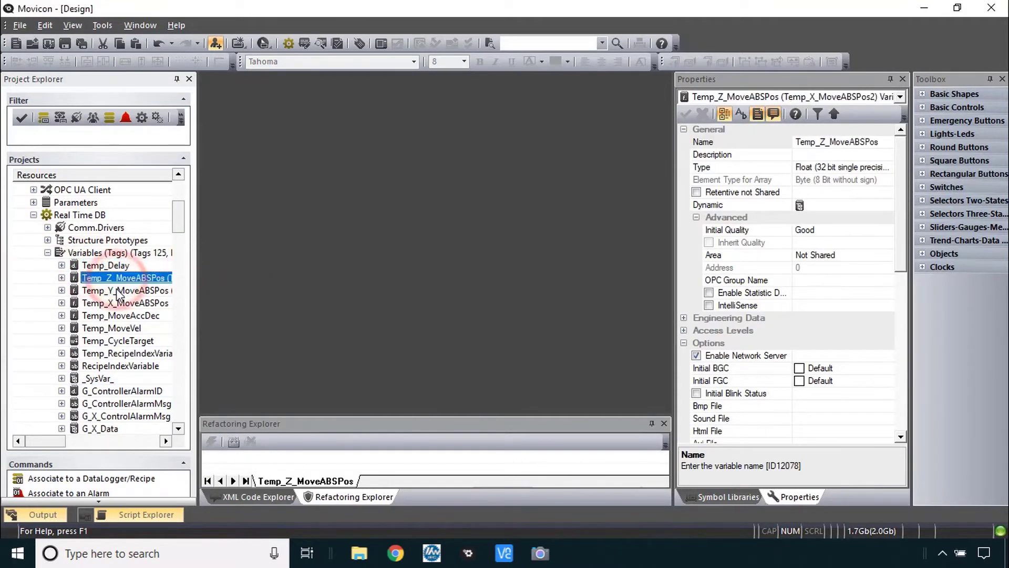
click(119, 293)
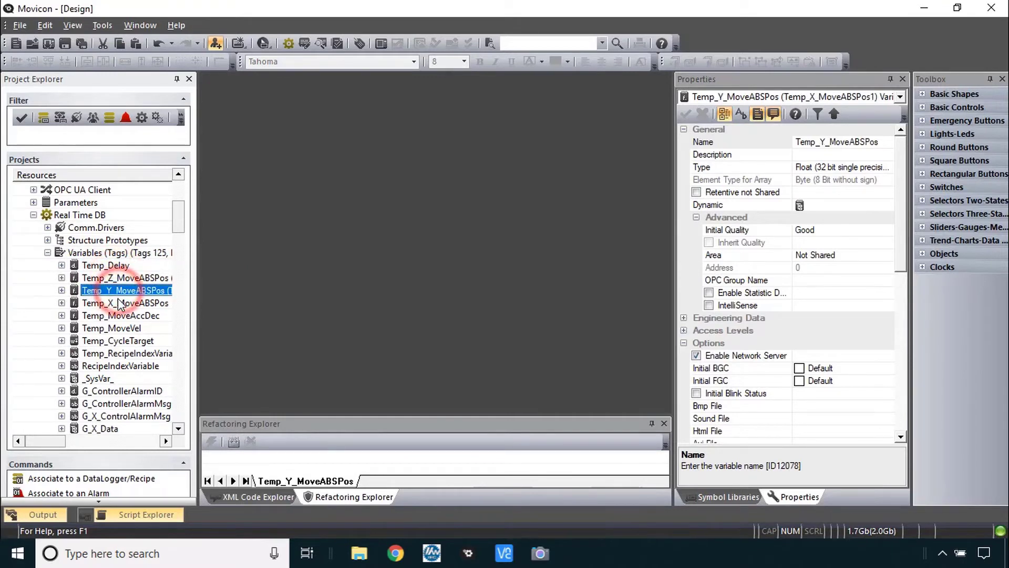
click(122, 304)
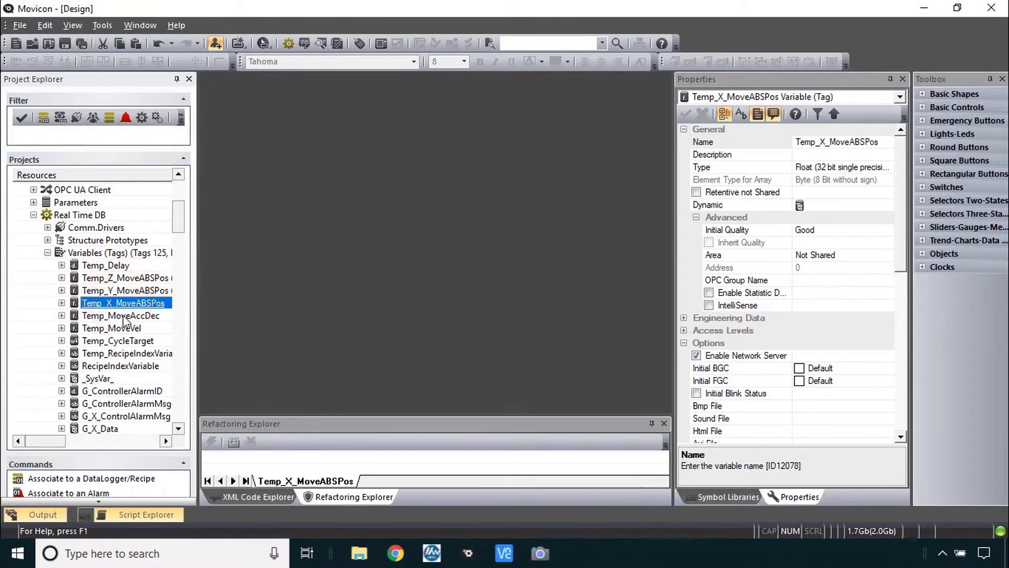
click(128, 340)
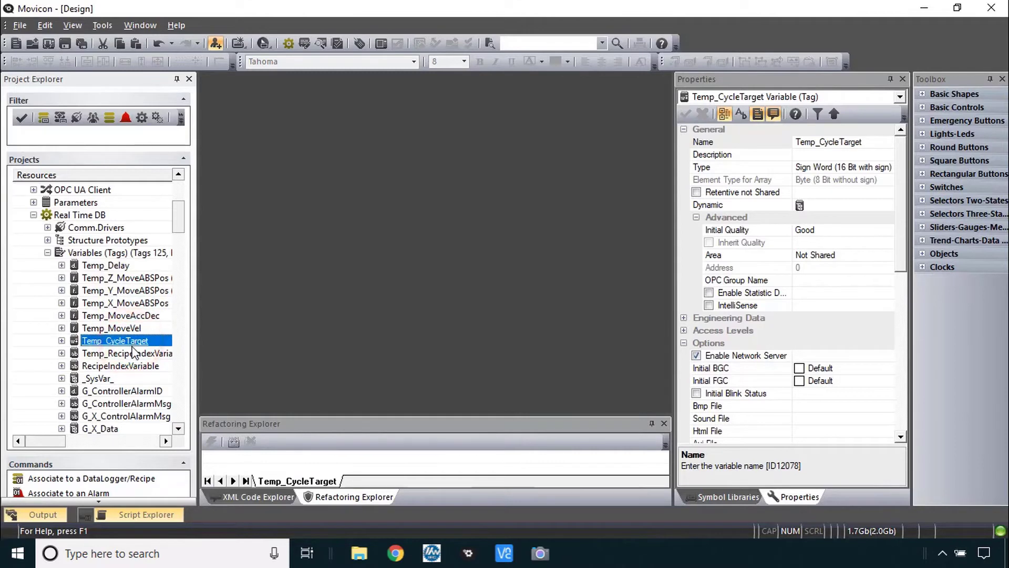
click(132, 354)
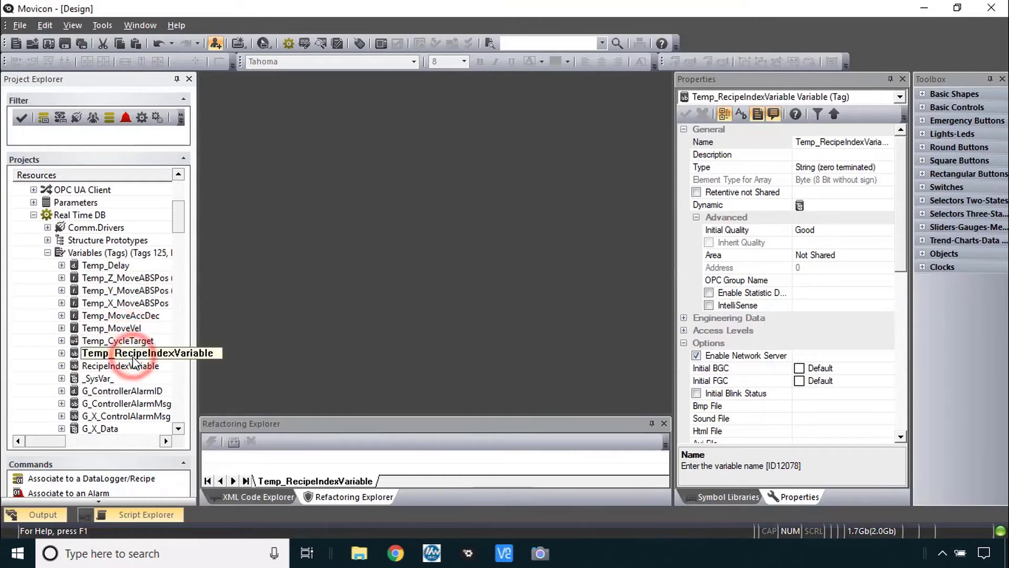
click(135, 367)
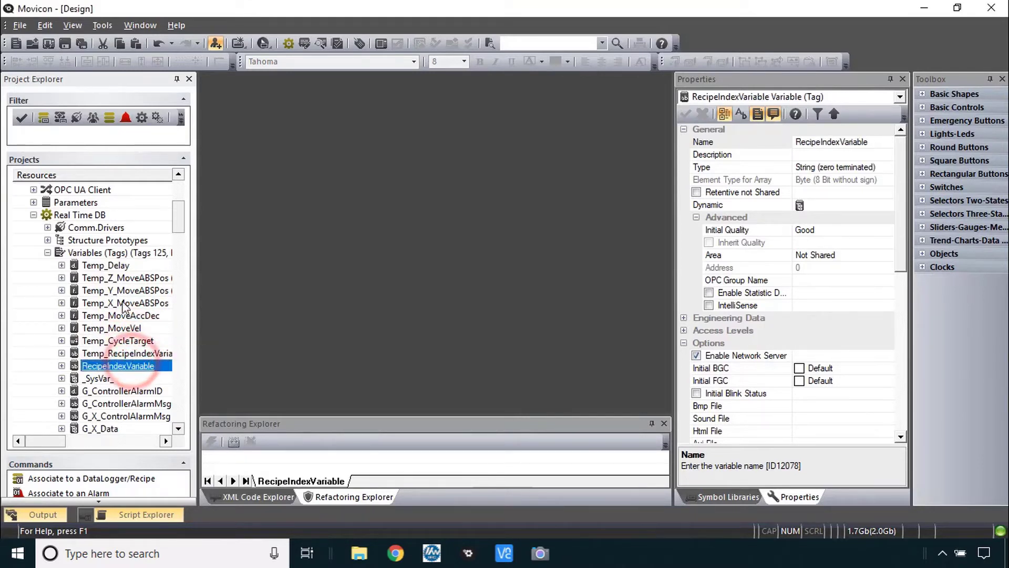
key(alt+Tab)
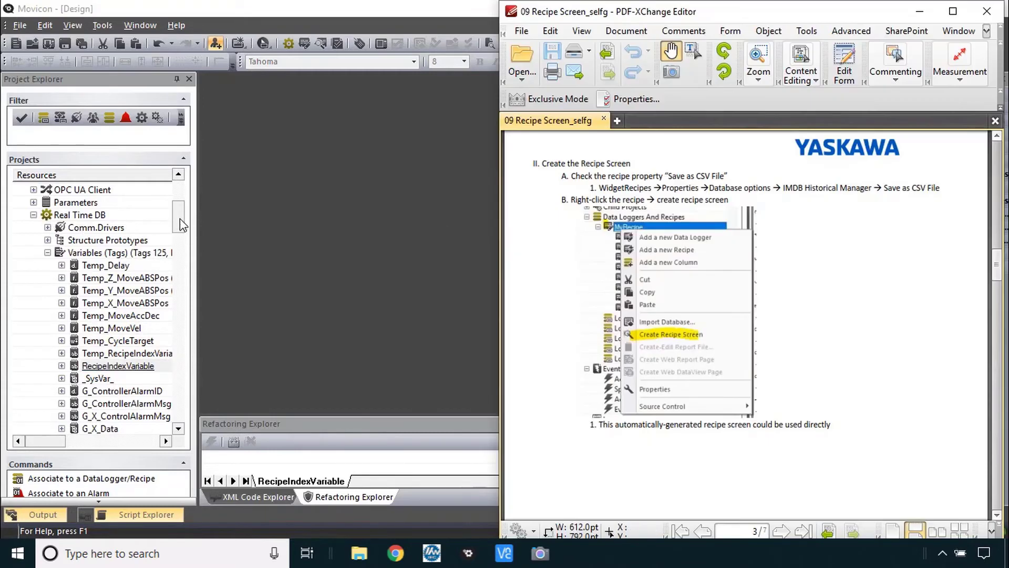
Check Save as CSV File under IMDB Historical Manager in WidgetRecipes' properties
drag(180, 219, 183, 192)
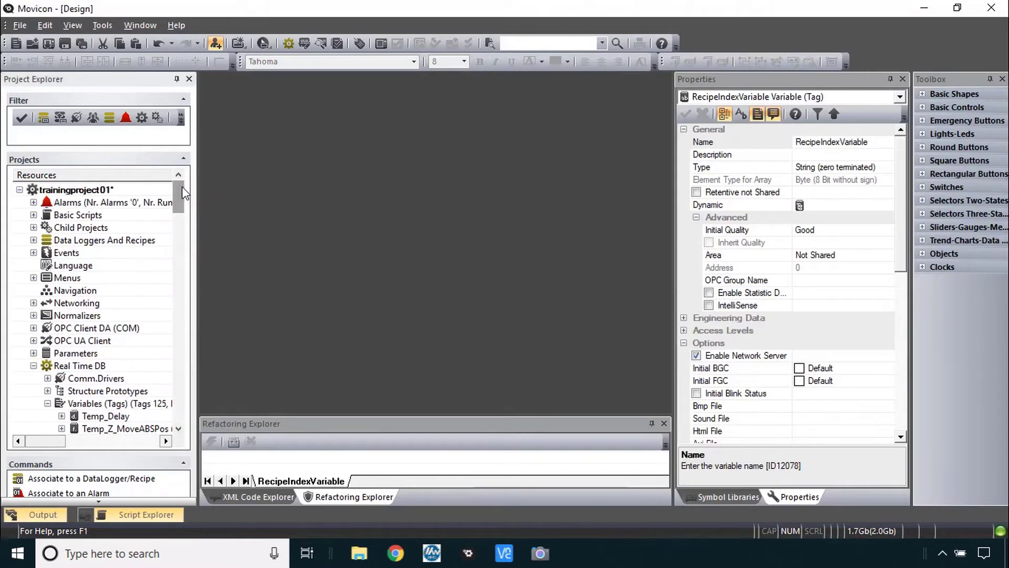
click(33, 240)
click(94, 252)
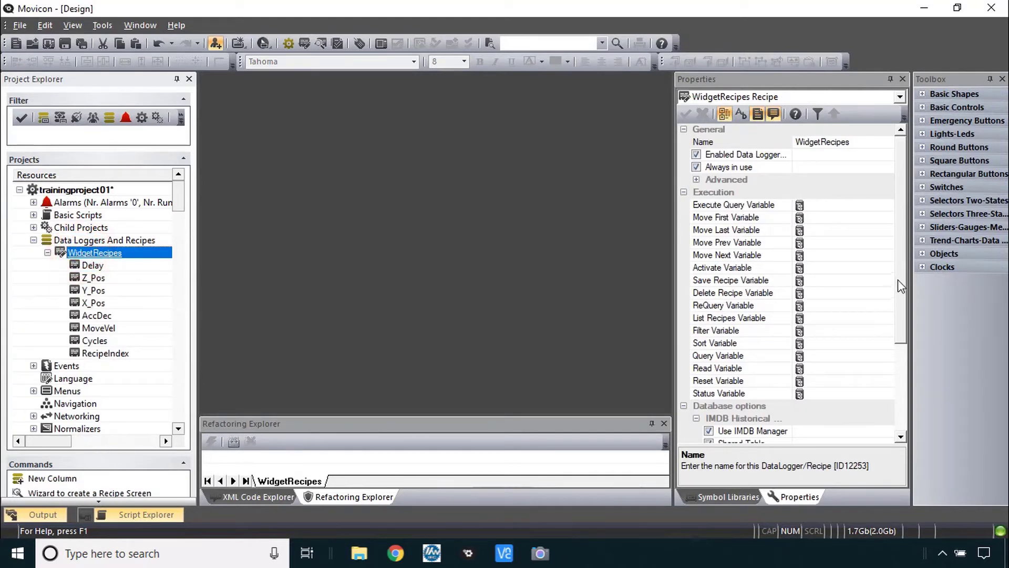
scroll(819, 250, down, 3)
click(709, 381)
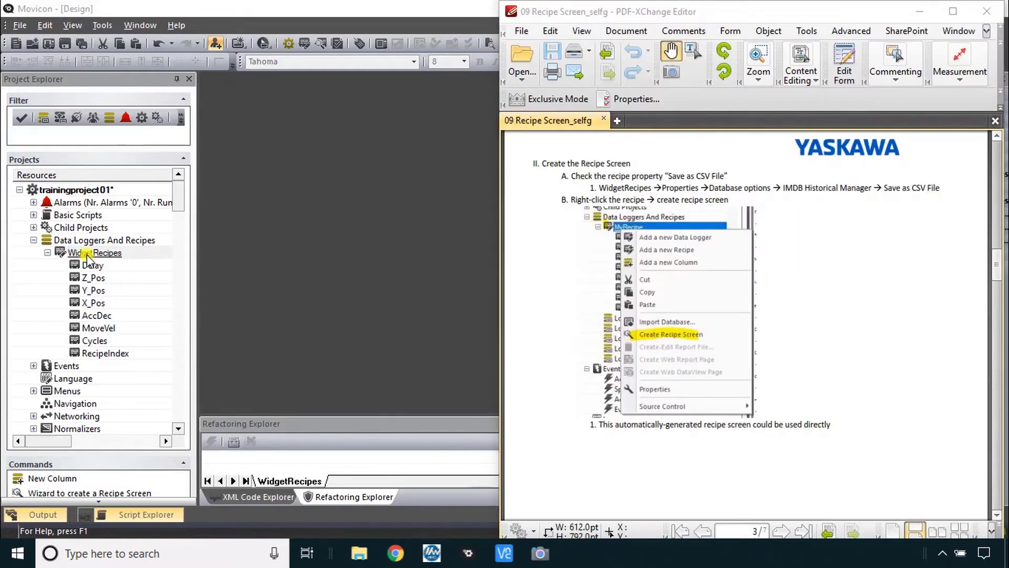
Generate a recipe screen from the WidgetRecipes recipe with Create Recipe Screen
right_click(89, 253)
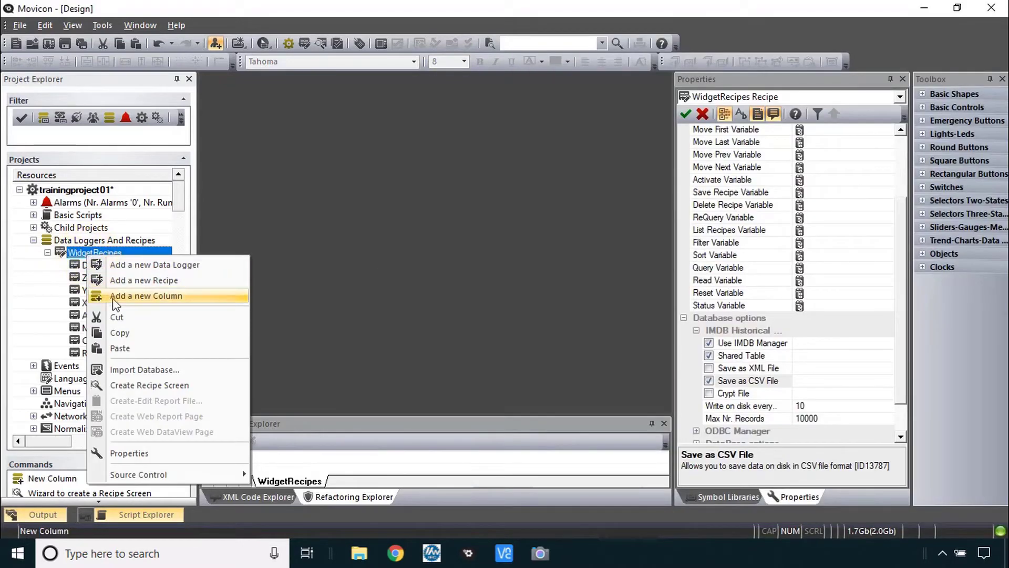
click(153, 385)
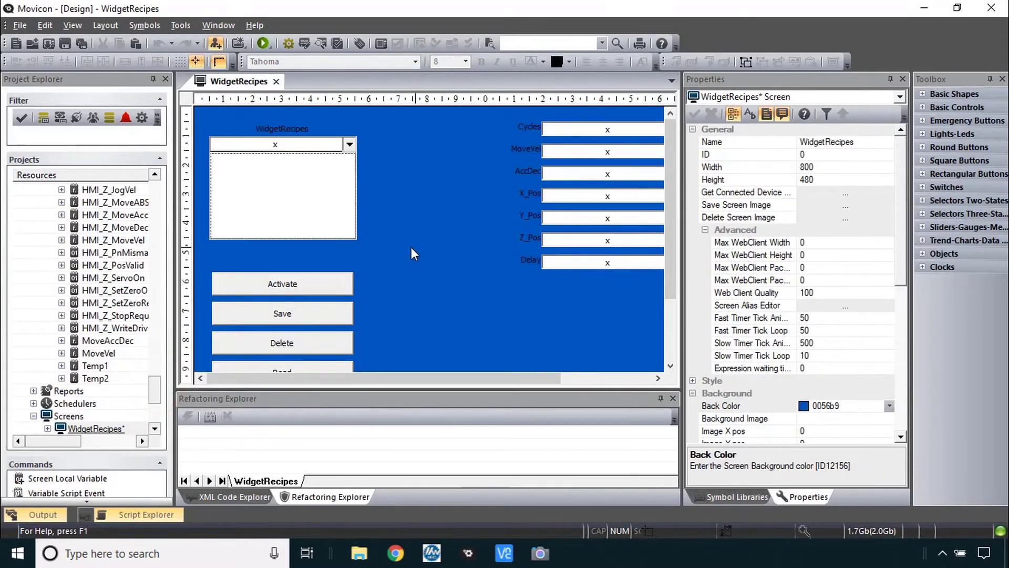
scroll(389, 247, down, 2)
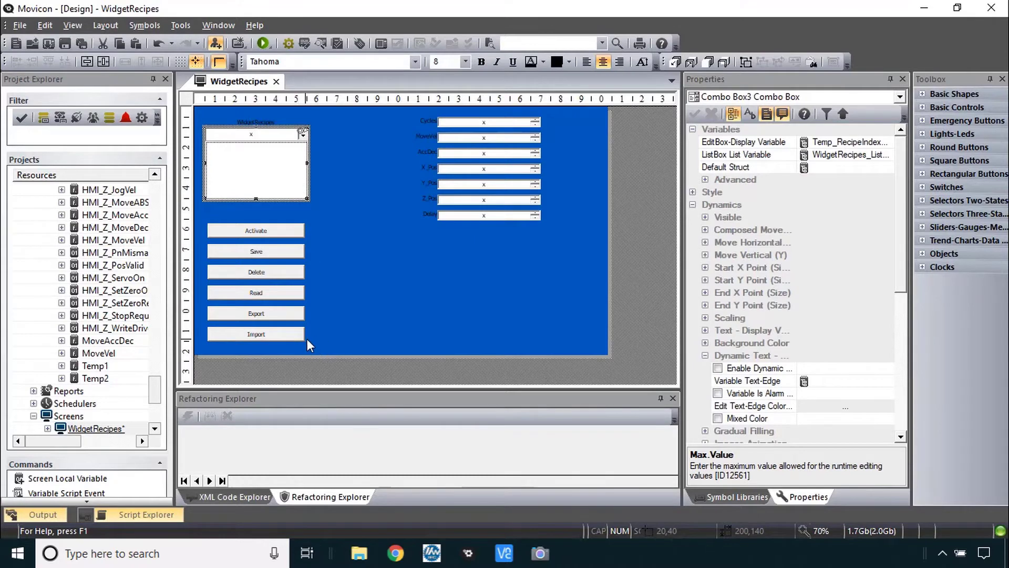
Copy the generated recipe selector and its buttons, then pick the 5_Recipes screen
drag(345, 343, 235, 156)
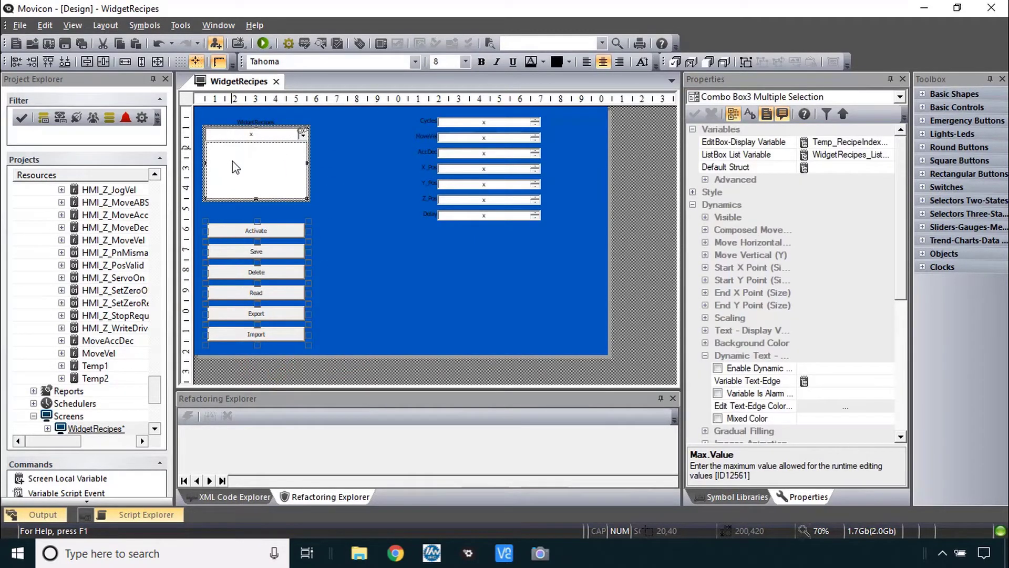
drag(153, 389, 153, 409)
click(89, 328)
Open 5_Recipes and move the Recipes title to the top of the blue area
double_click(89, 328)
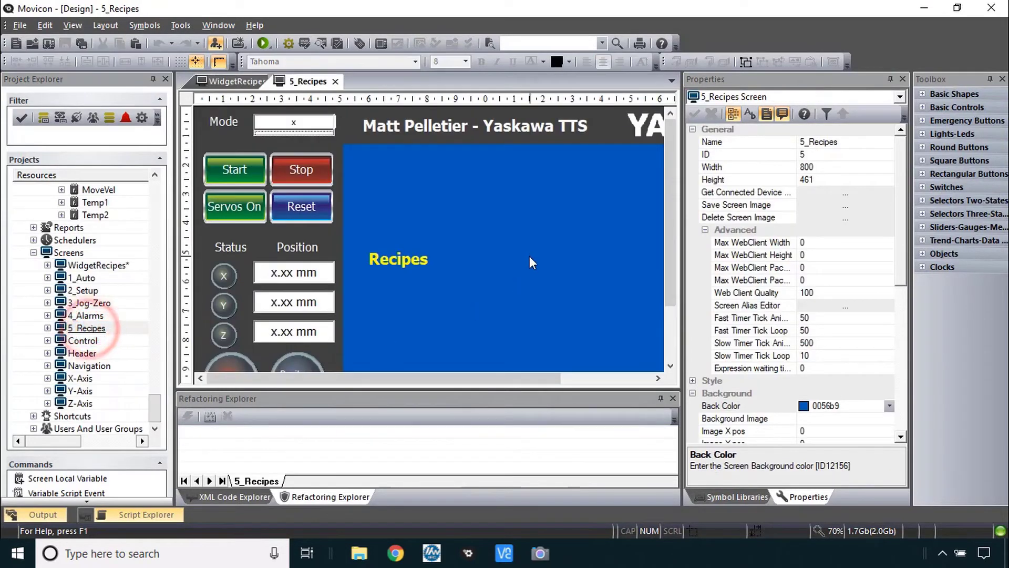
click(397, 260)
drag(398, 260, 418, 164)
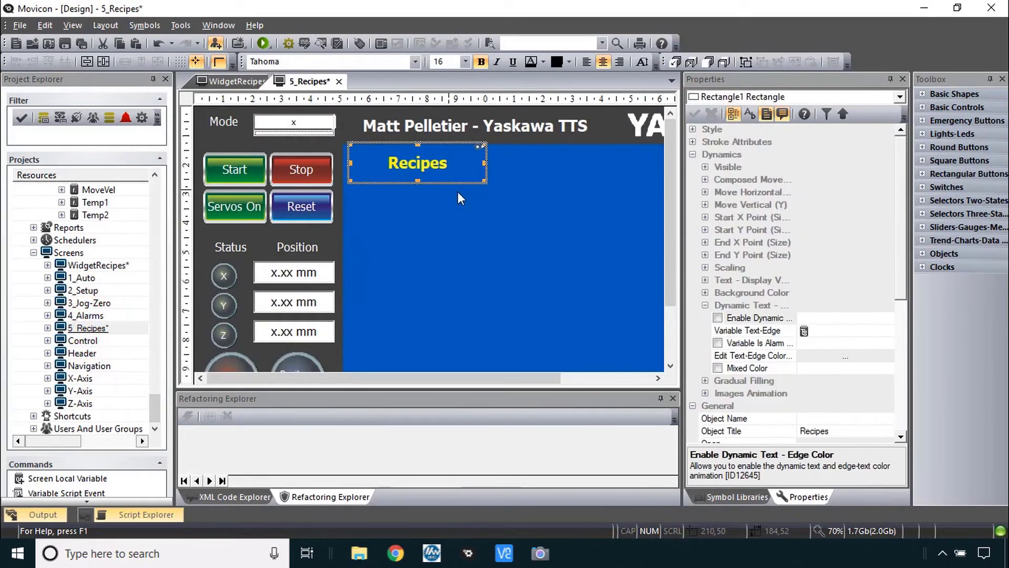
click(450, 222)
Paste the recipe controls into the blue area and place the shortened selector under the title
scroll(450, 222, down, 2)
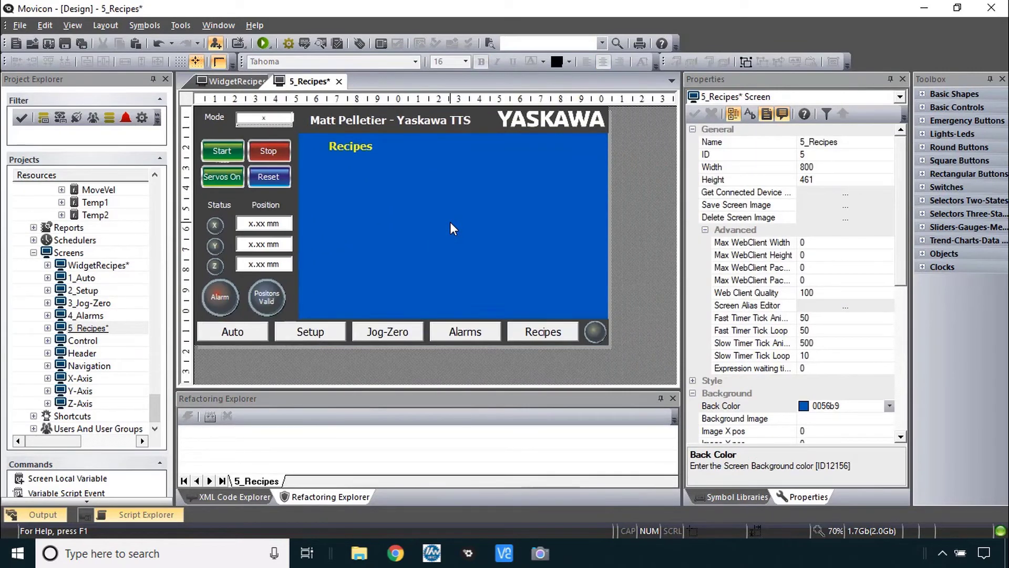
key(ctrl+v)
click(267, 179)
drag(288, 189, 464, 195)
click(523, 222)
click(430, 201)
drag(431, 201, 364, 170)
drag(340, 330, 345, 207)
Narrow the recipe selector and give the Save, Delete, Read, Export and Import buttons its width
click(444, 214)
click(399, 173)
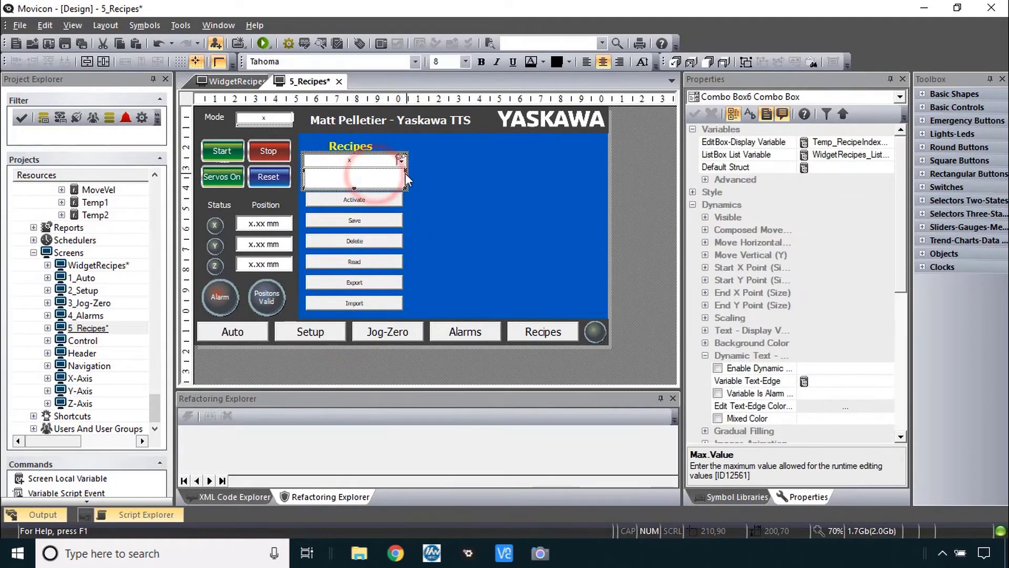
drag(403, 171, 367, 171)
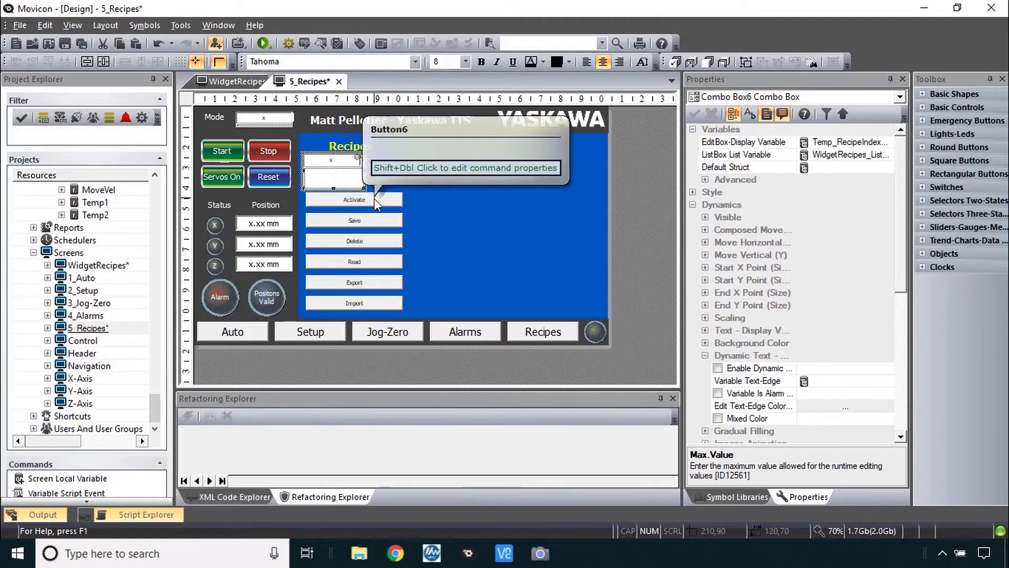
shift+click(386, 238)
shift+click(386, 260)
shift+click(386, 279)
shift+click(384, 301)
click(125, 61)
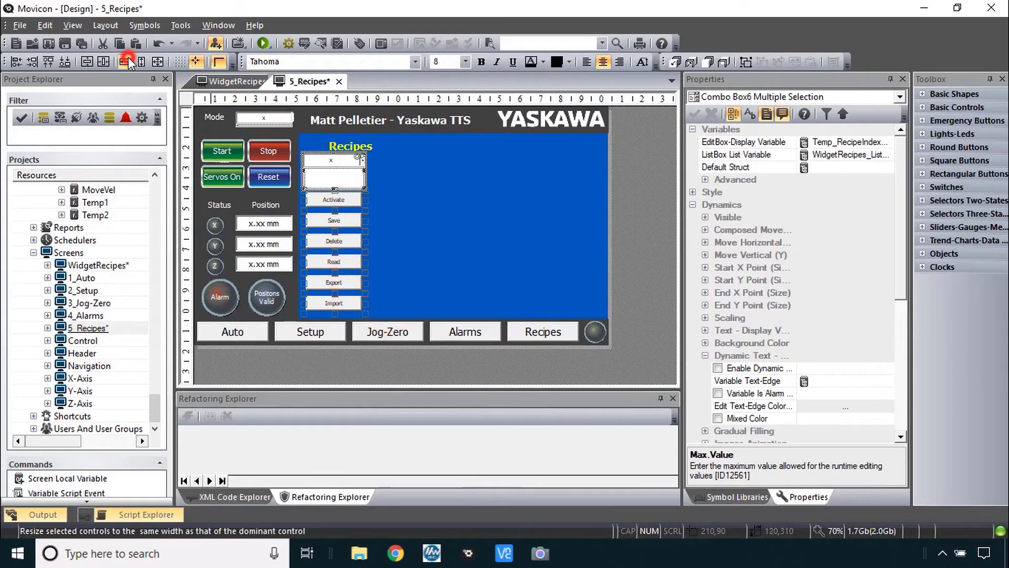
click(355, 149)
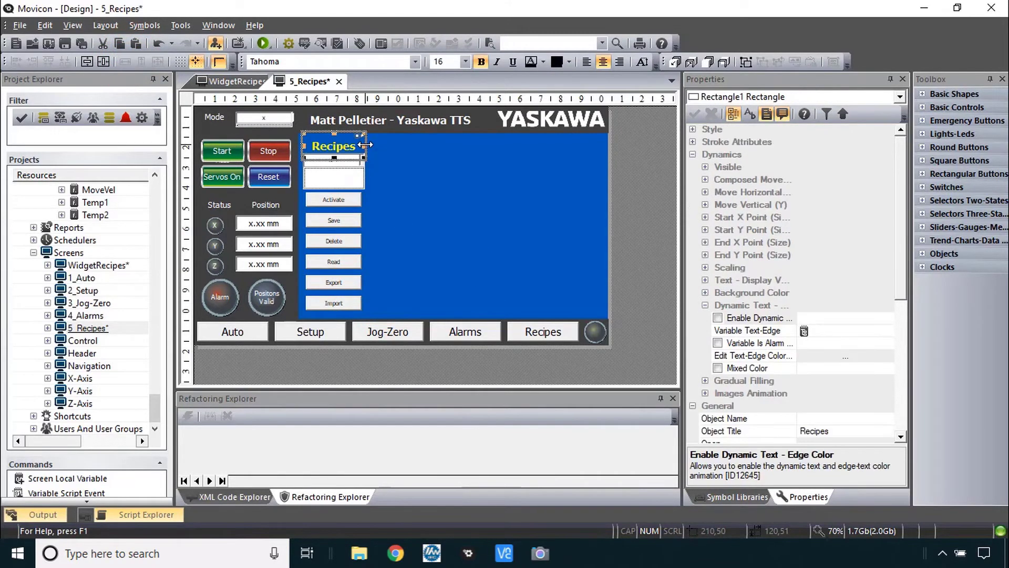
click(333, 162)
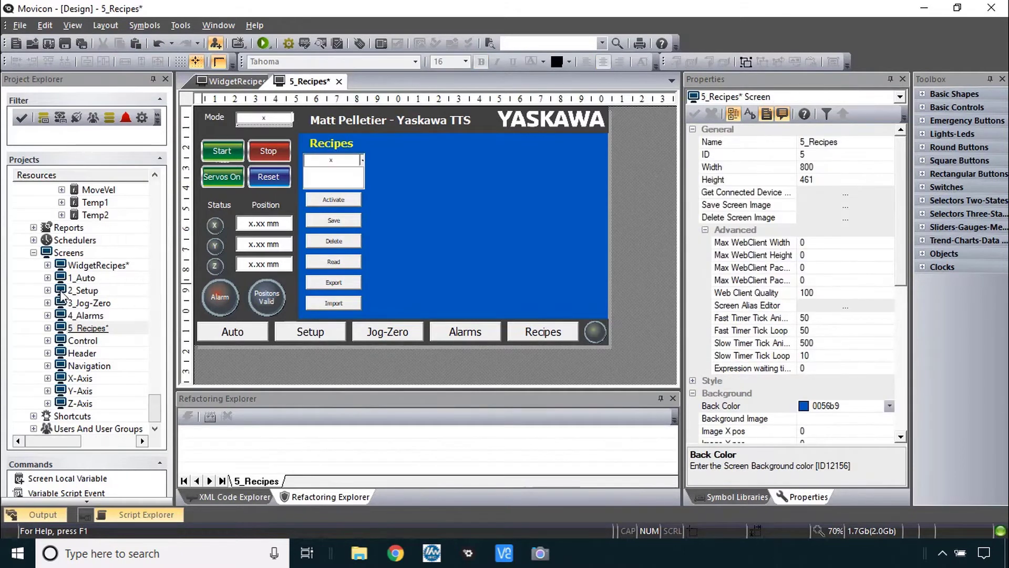
Copy the Cycles-to-Delay labels and fields from 1_Auto beside the recipe buttons on 5_Recipes
double_click(56, 280)
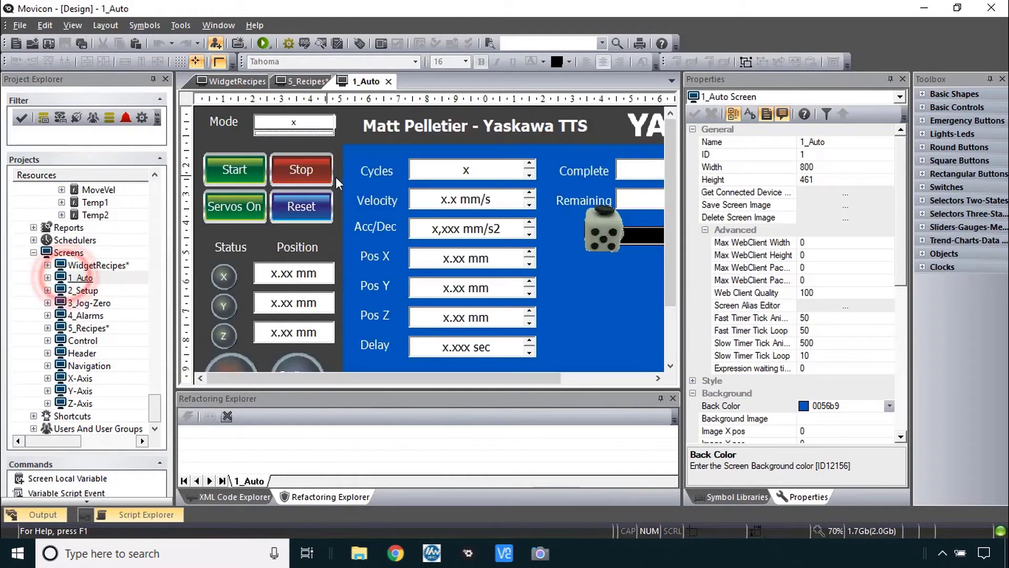
drag(541, 363, 345, 156)
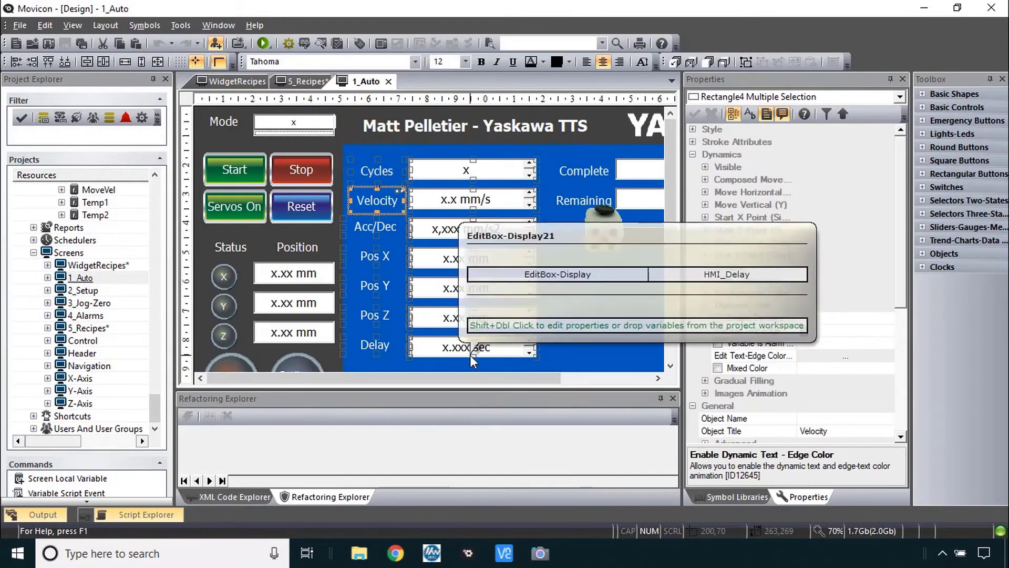
key(ctrl+c)
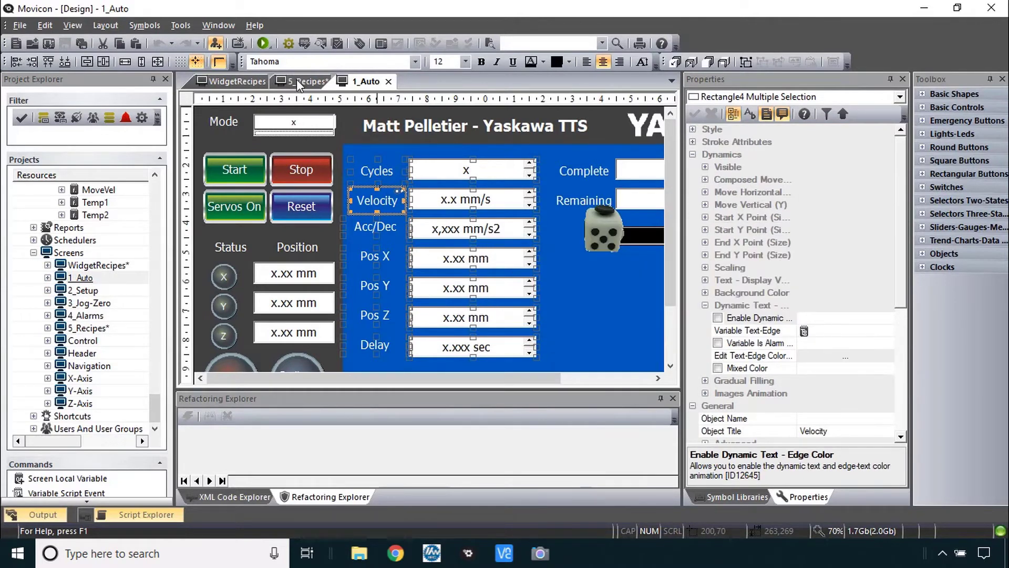
click(297, 80)
key(ctrl+v)
drag(399, 156, 475, 174)
click(476, 173)
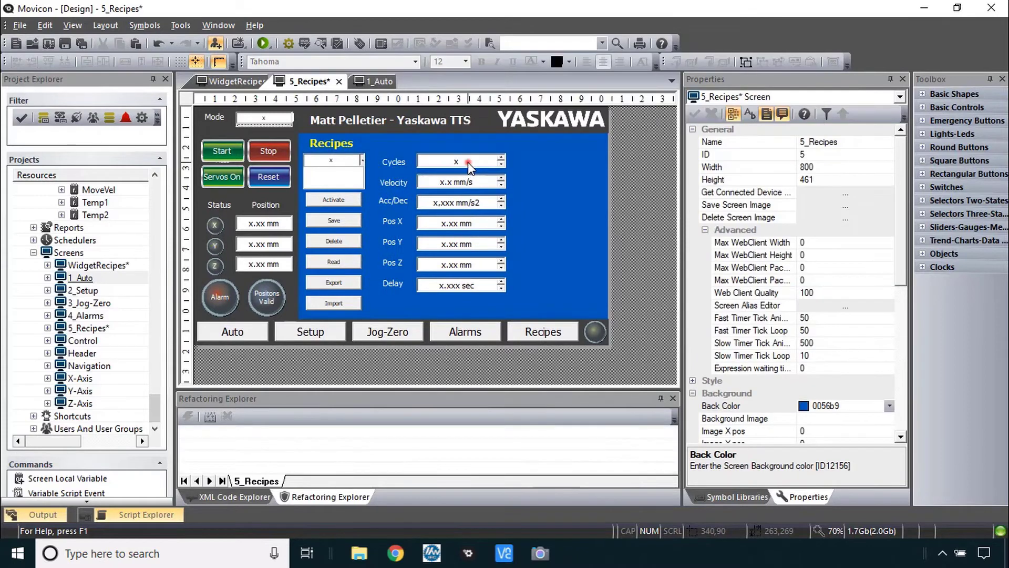
Link Cycles to Temp_CycleTarget, Velocity to Temp_MoveVel and Acc/Dec to Temp_MoveAccDec
click(462, 162)
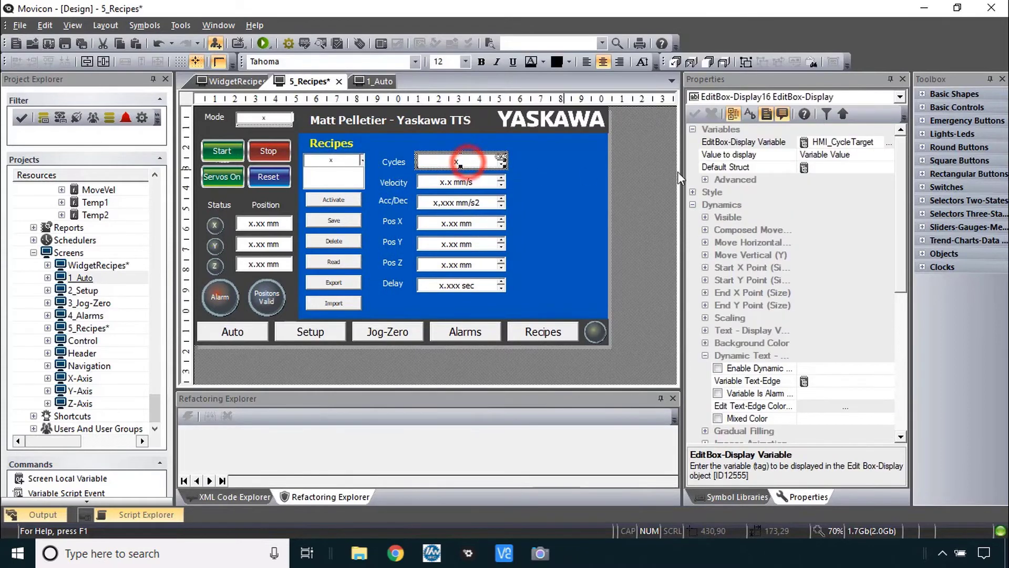
double_click(741, 145)
double_click(420, 233)
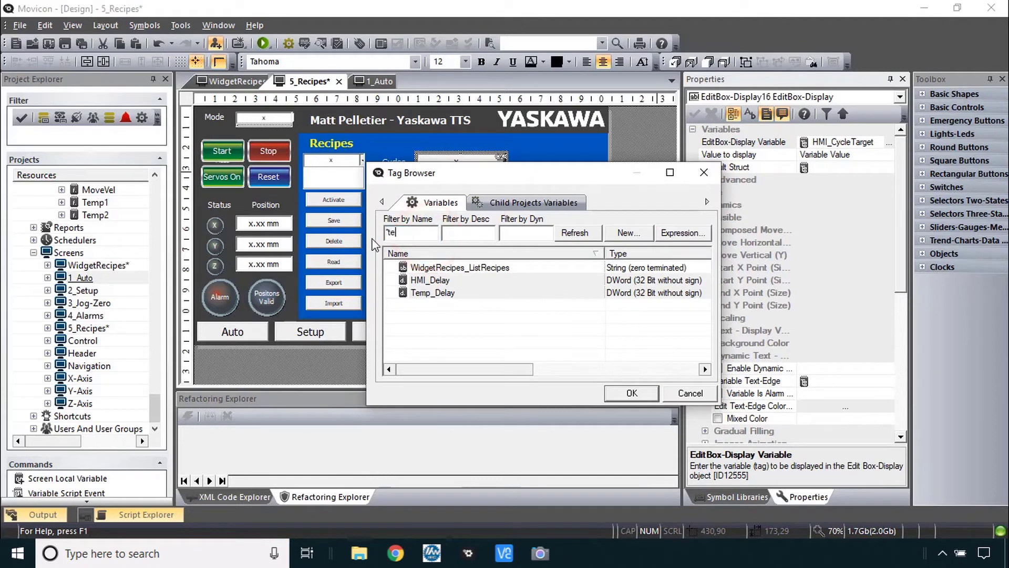
key(Return)
double_click(436, 267)
click(459, 182)
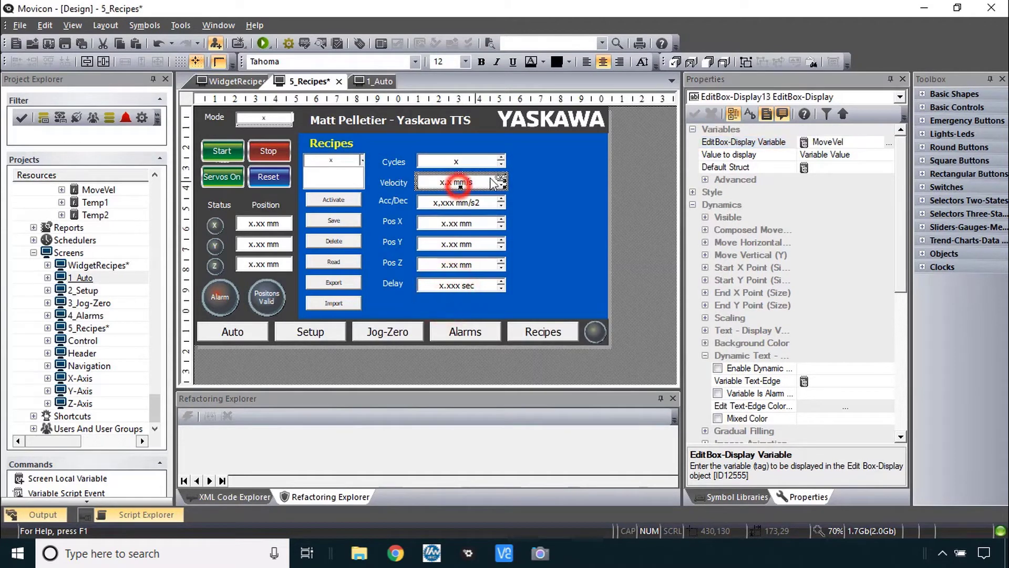
double_click(705, 141)
double_click(456, 327)
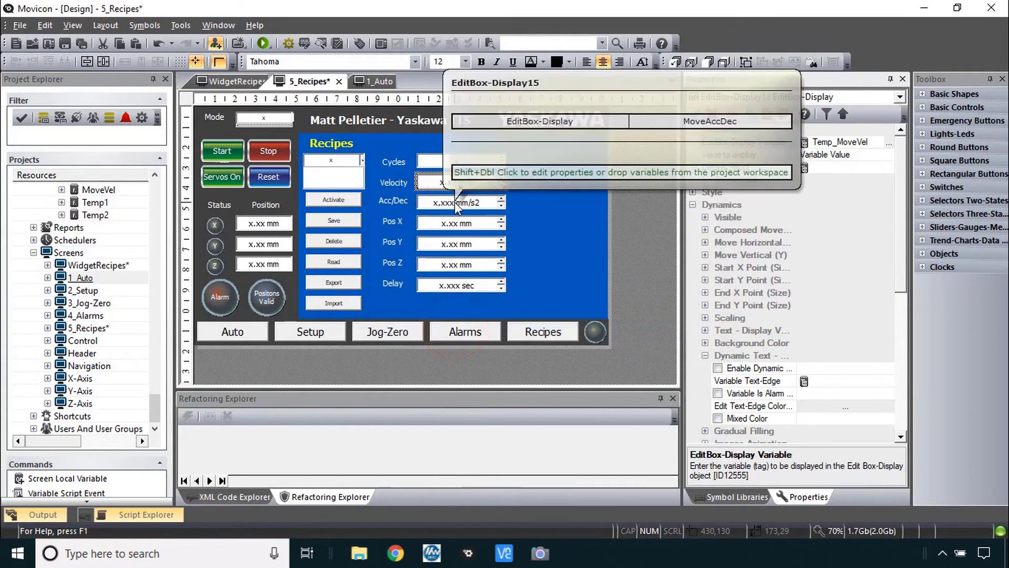
double_click(456, 206)
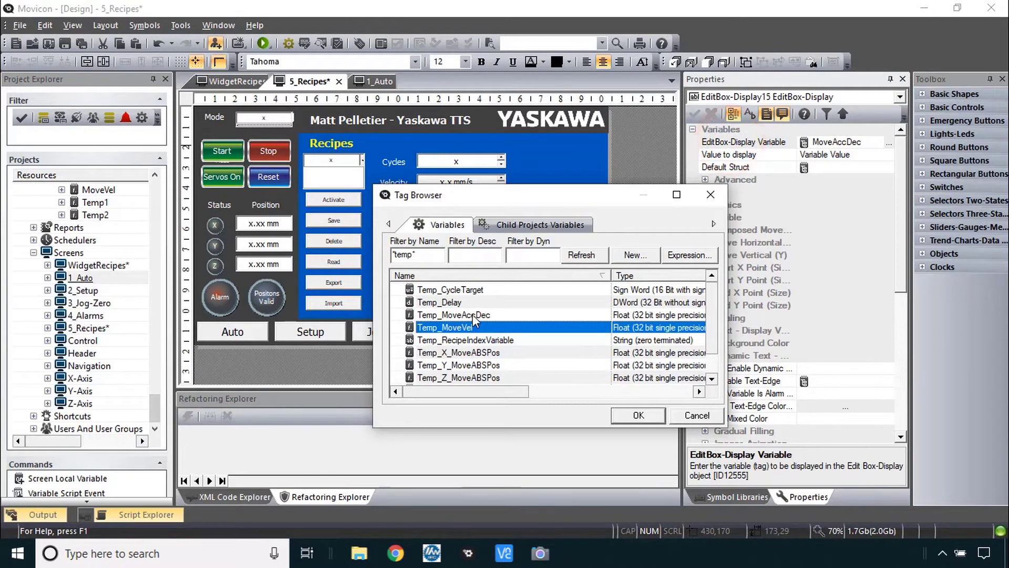
double_click(473, 316)
Link Pos X, Y, Z to Temp_X/Y/Z_MoveABSPos and the Delay field to Temp_Delay
double_click(455, 225)
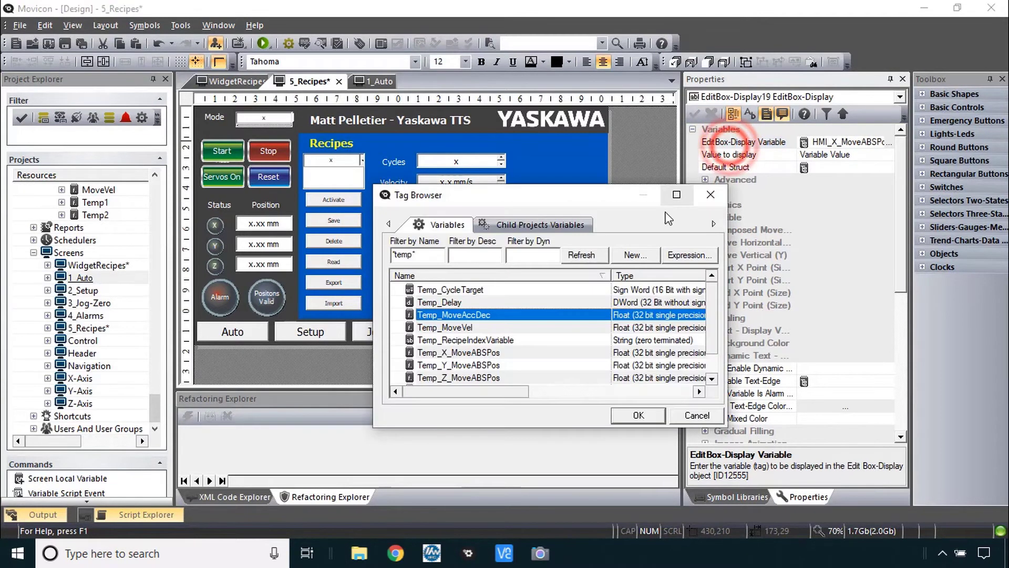
double_click(462, 357)
click(456, 245)
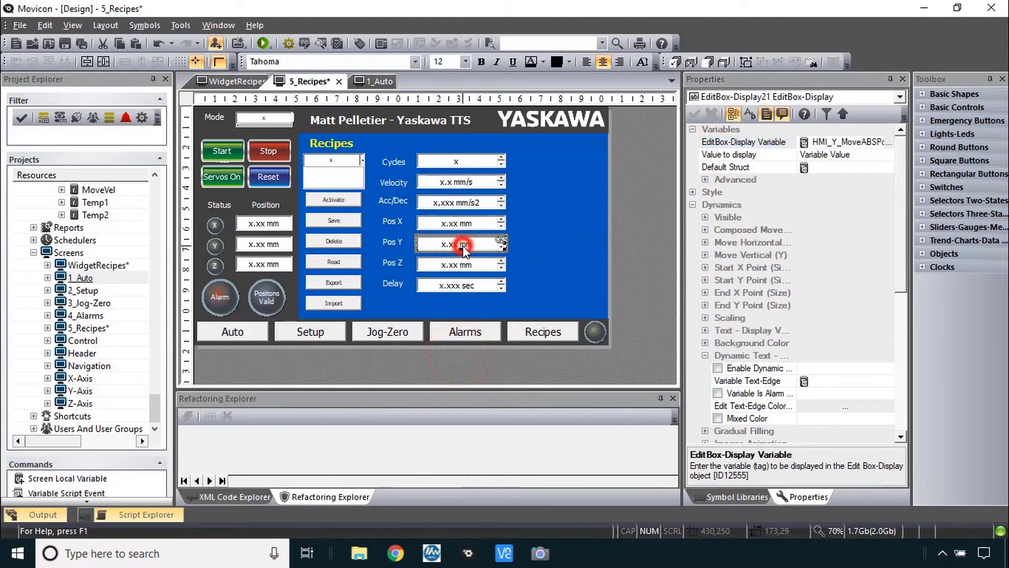
double_click(743, 143)
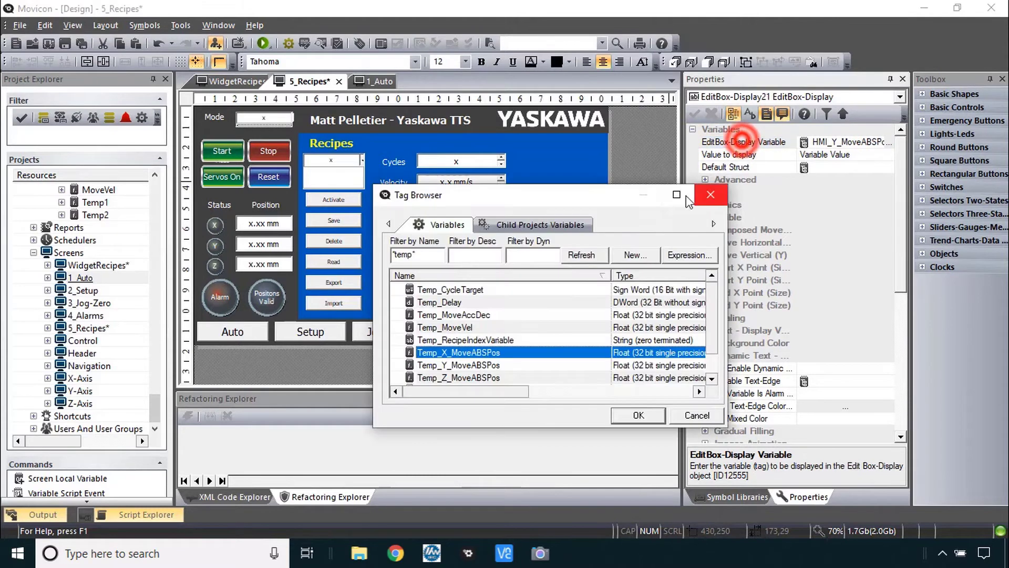
double_click(473, 361)
click(461, 265)
double_click(743, 142)
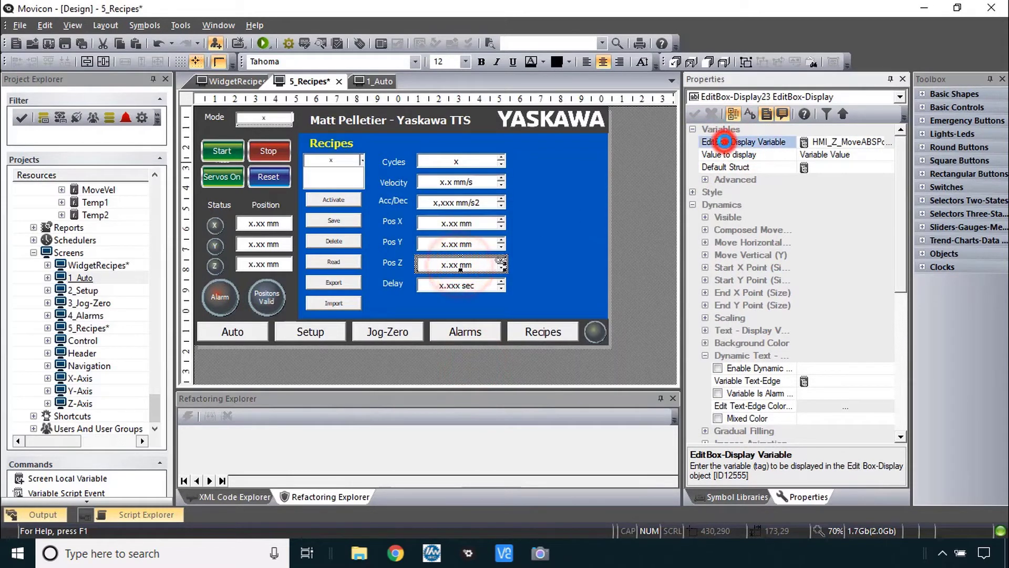
double_click(473, 378)
click(460, 284)
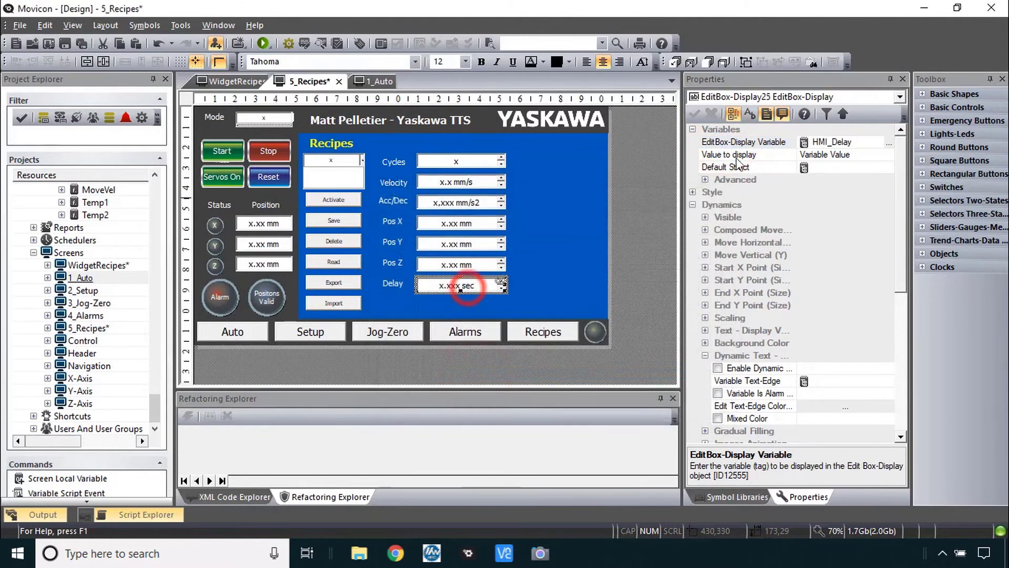
click(751, 143)
double_click(751, 143)
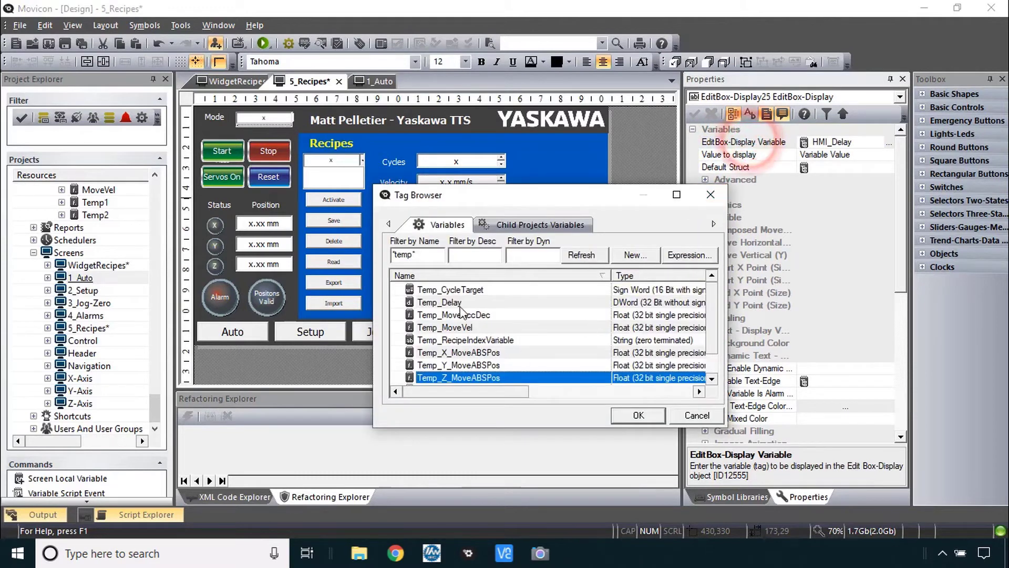
double_click(447, 300)
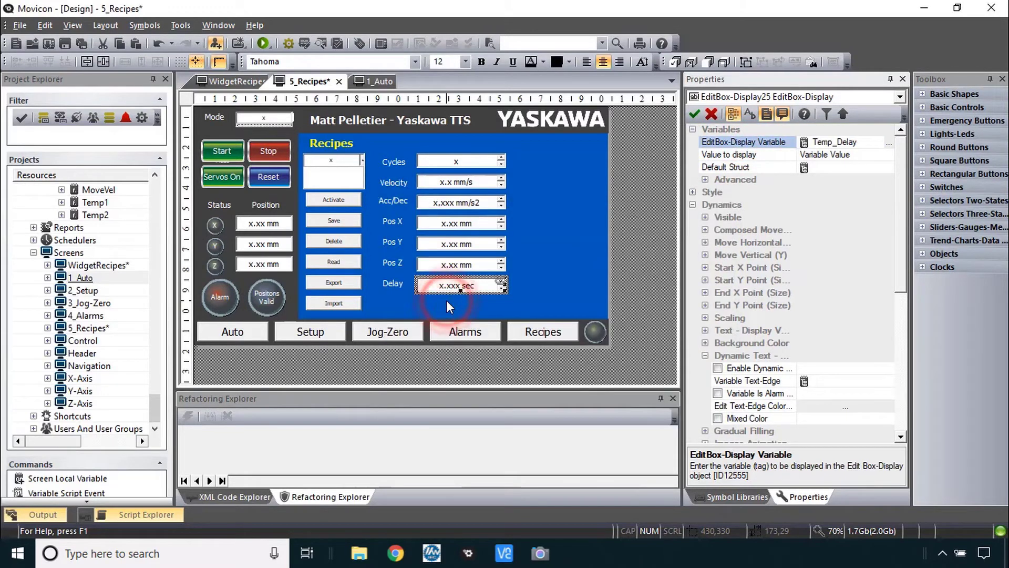
Verify the variables assigned to the Pos X, Pos Y and Pos Z fields
click(461, 265)
click(459, 244)
click(466, 225)
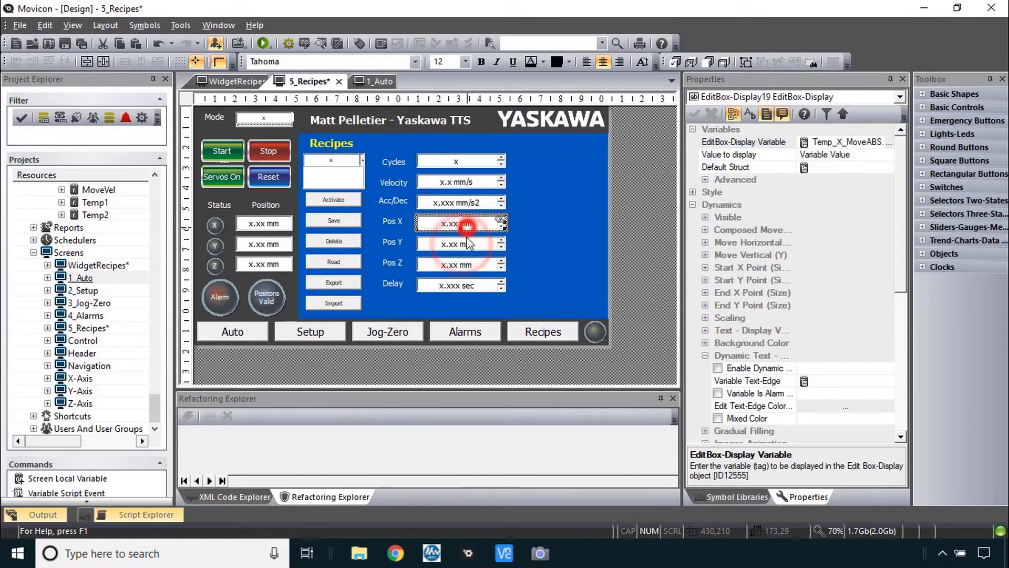
click(457, 264)
Compare the WidgetRecipes velocity, acceleration and X position field variables, then start the project
click(238, 81)
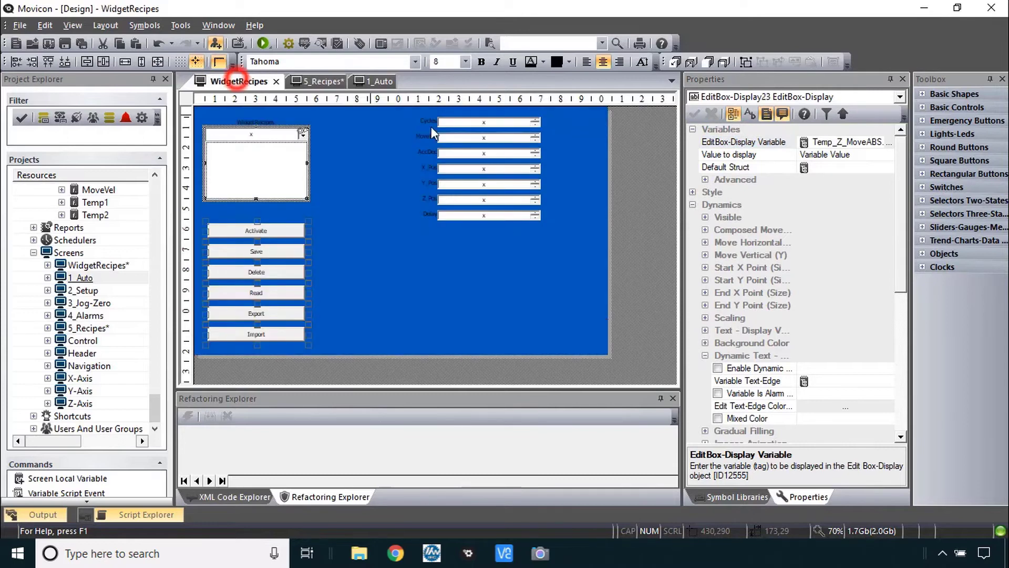
click(482, 137)
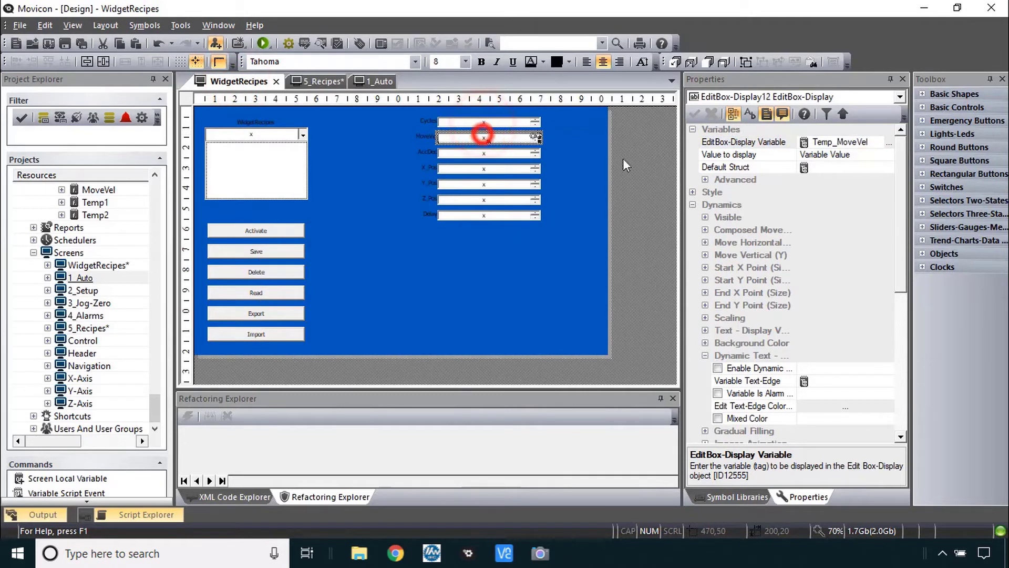
click(508, 153)
click(507, 168)
click(317, 80)
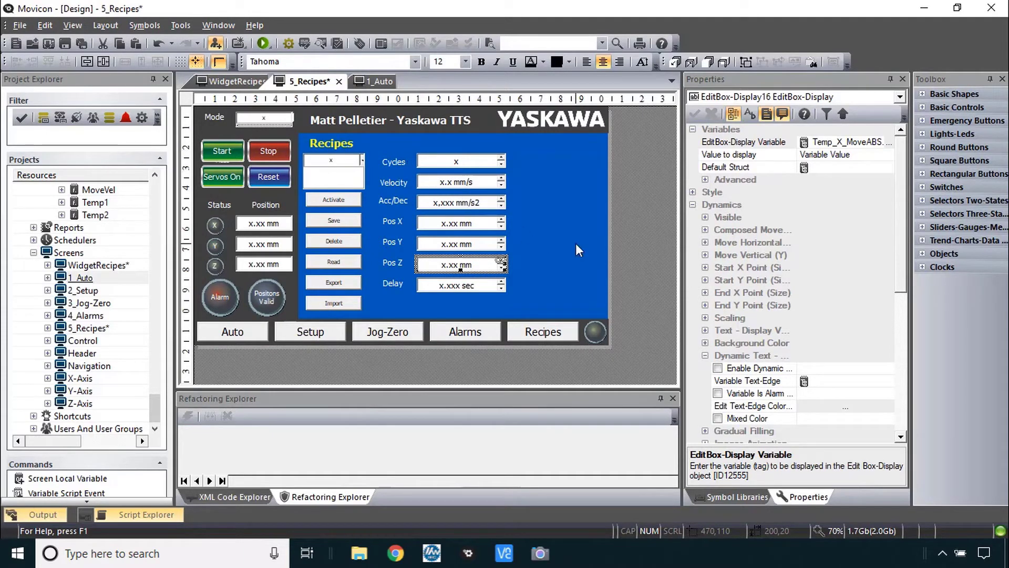
key(alt+Tab)
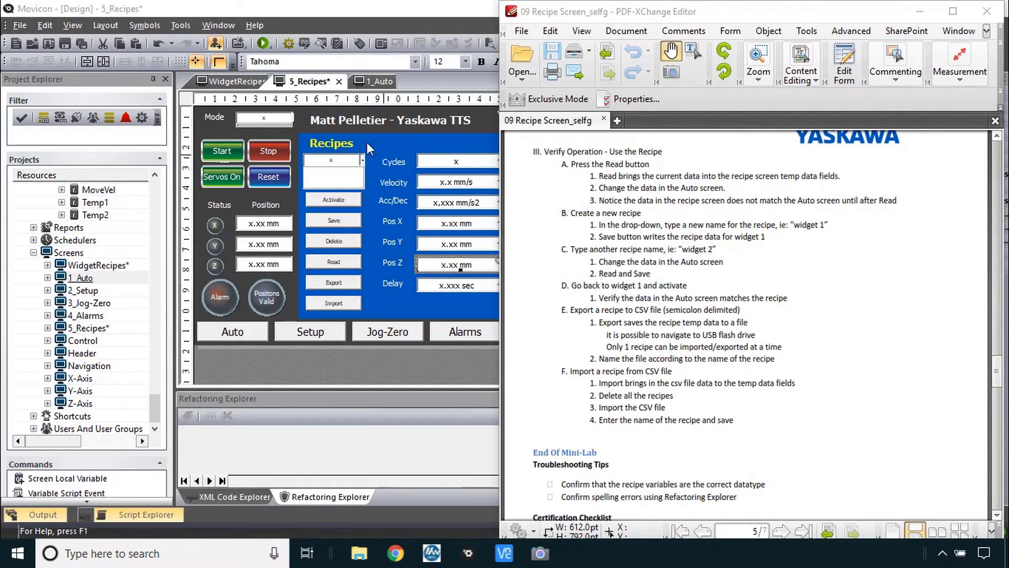
click(263, 44)
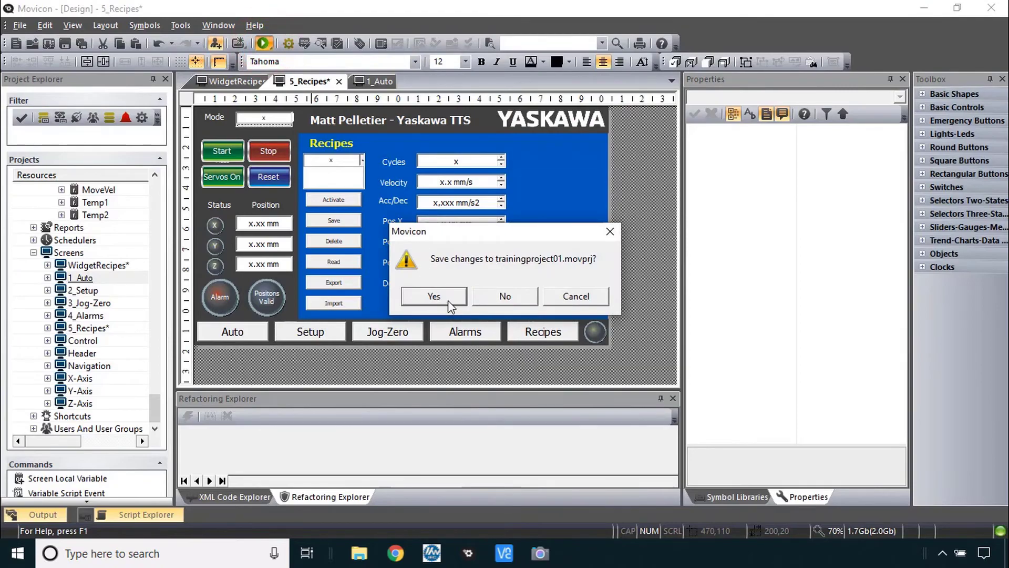
Save and run the project, read the current production values and save them as Recipe1
click(449, 301)
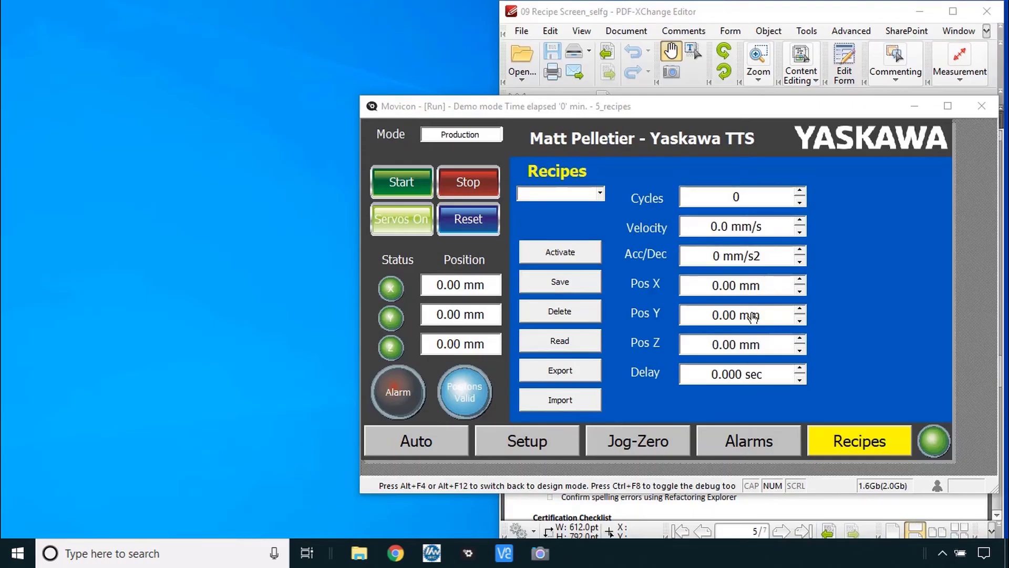
click(417, 441)
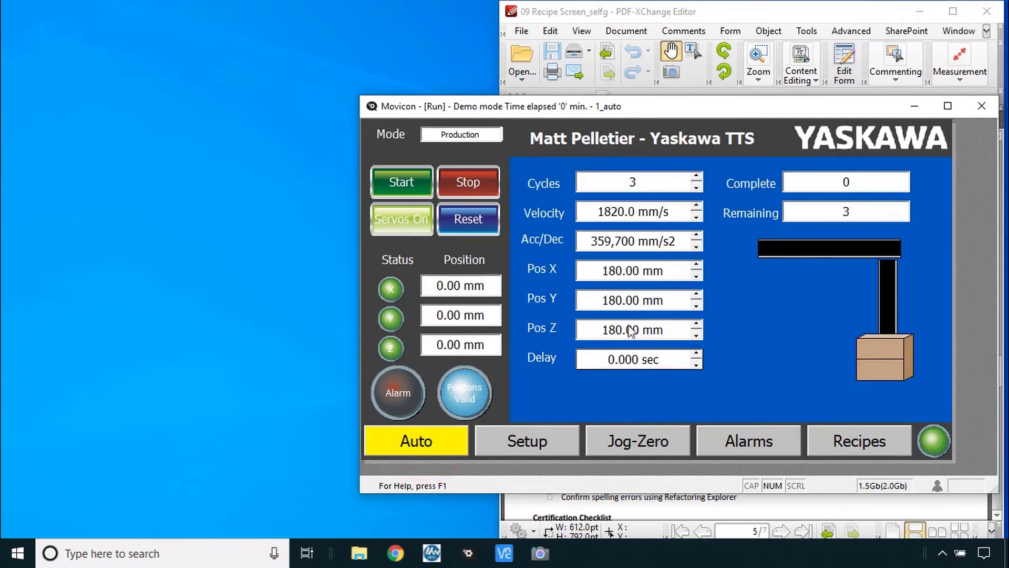
click(840, 443)
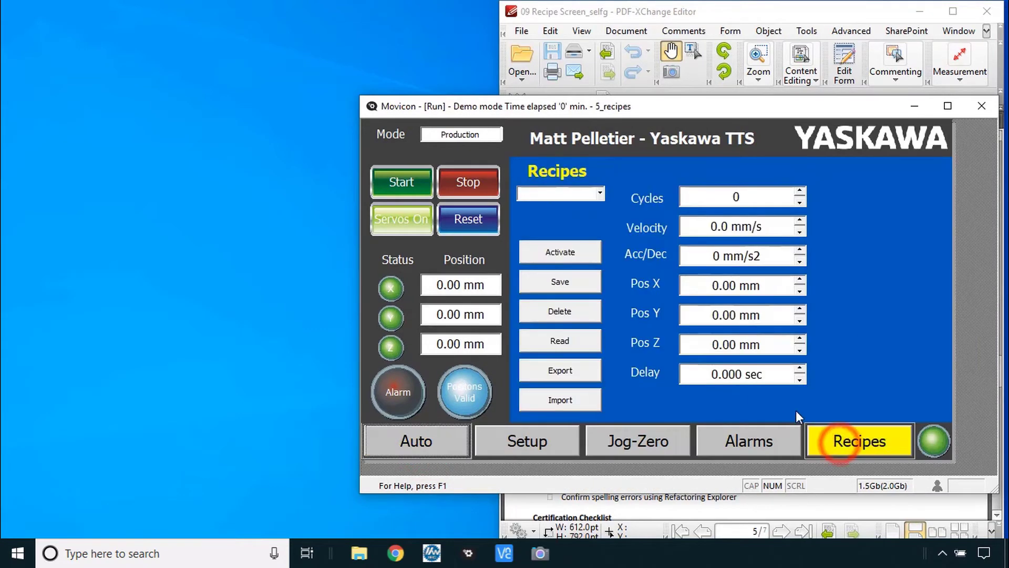
click(573, 345)
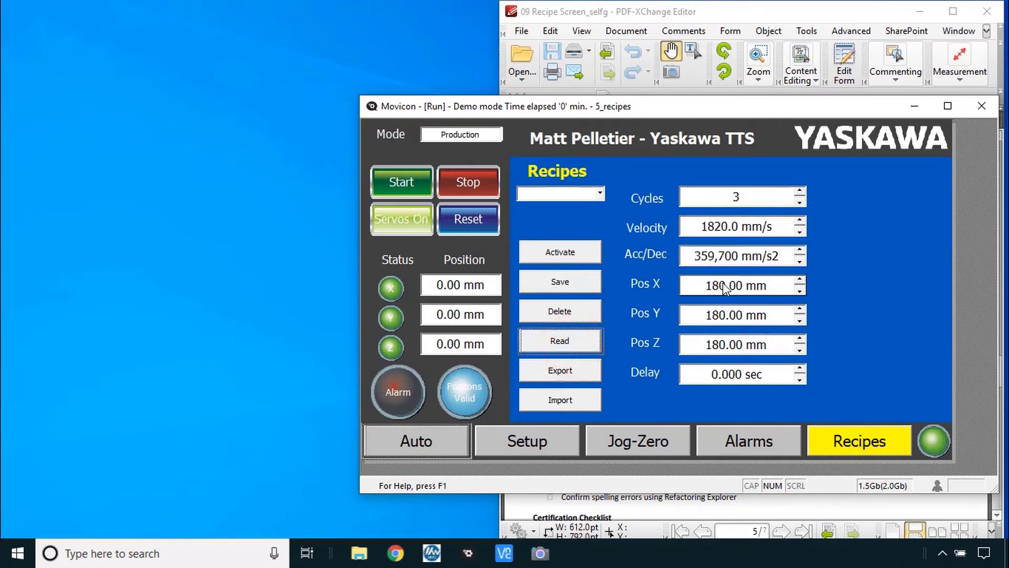
click(440, 443)
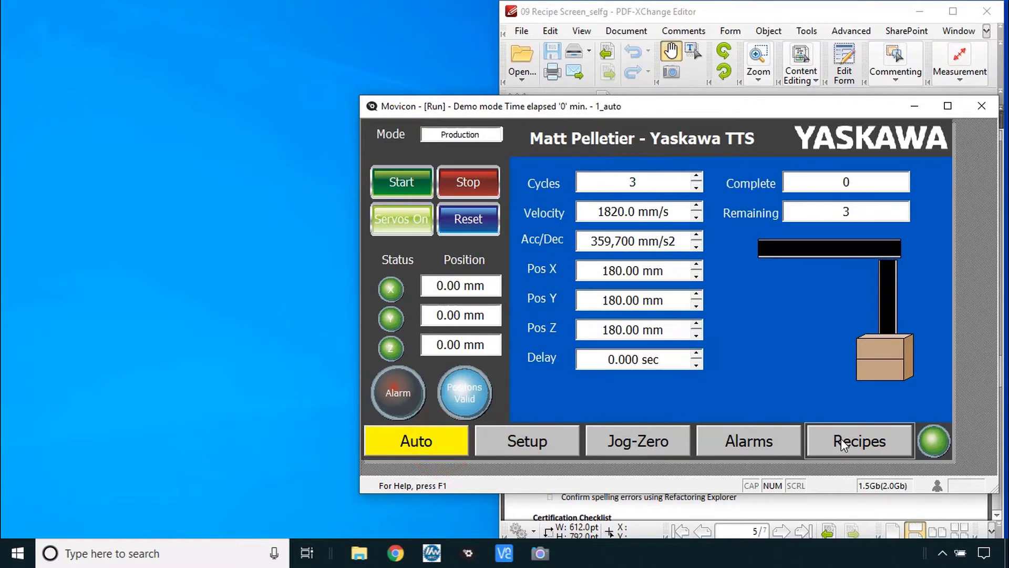
click(841, 440)
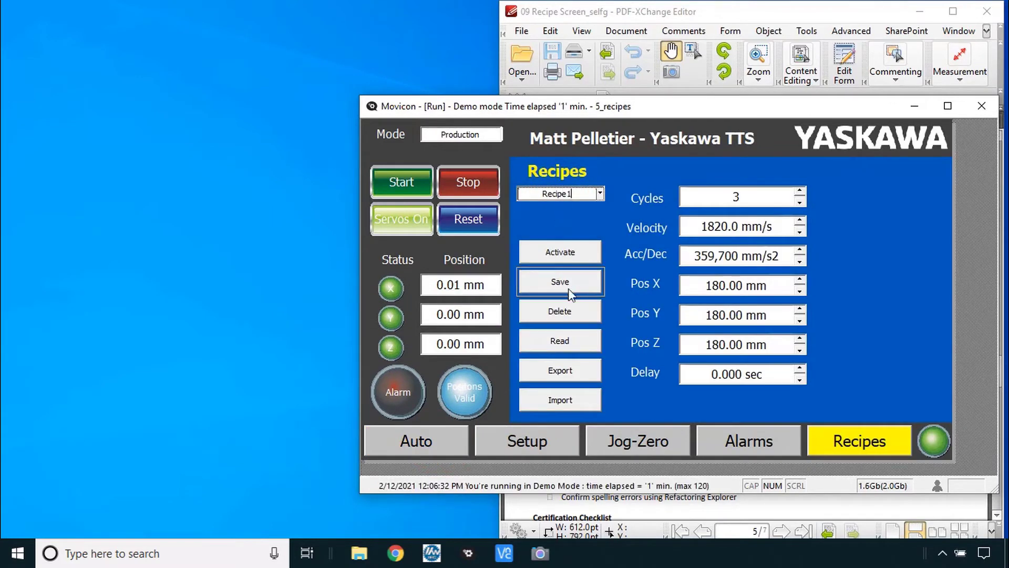
click(568, 287)
Raise Cycles to 4, Velocity to 1830 mm/s, Acc/Dec to 359,800 mm/s2 and save Recipe2
click(799, 193)
click(800, 222)
click(799, 247)
click(580, 193)
scroll(581, 194, down, 1)
click(560, 284)
Activate Recipe2 and confirm the Auto screen shows 4 cycles at 1830 mm/s
click(594, 199)
click(571, 210)
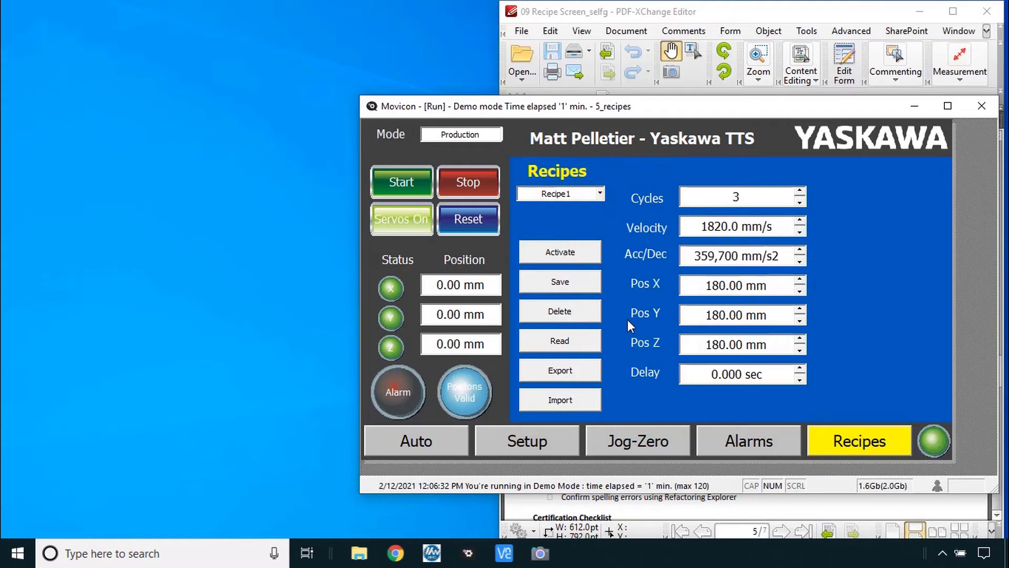
click(599, 193)
click(579, 218)
click(577, 255)
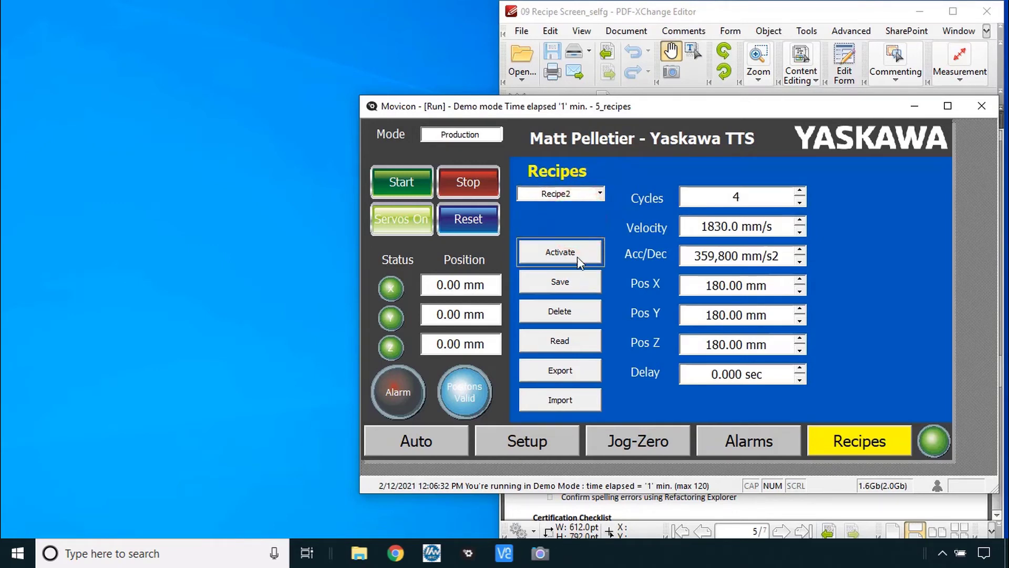
click(430, 442)
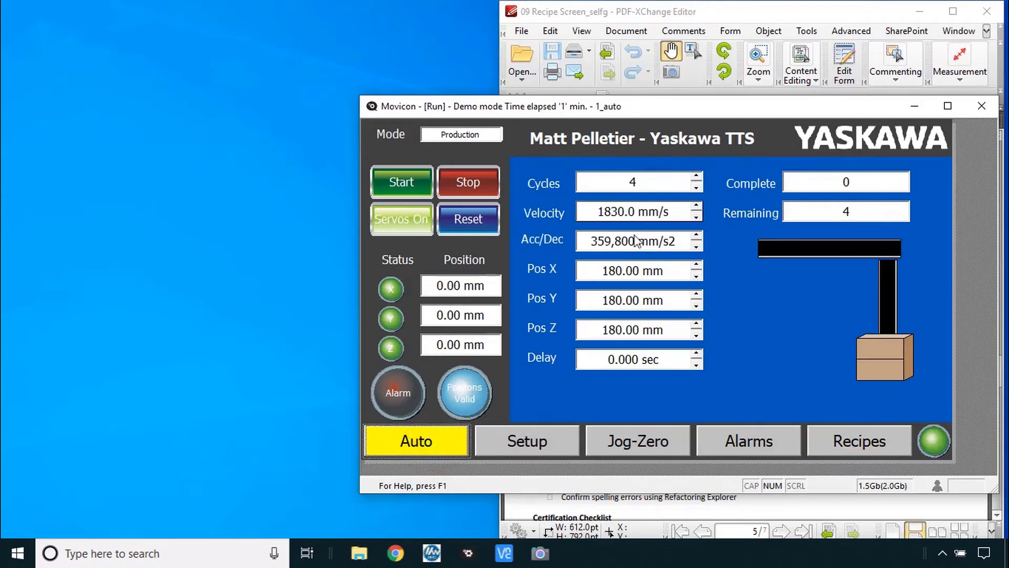
click(859, 442)
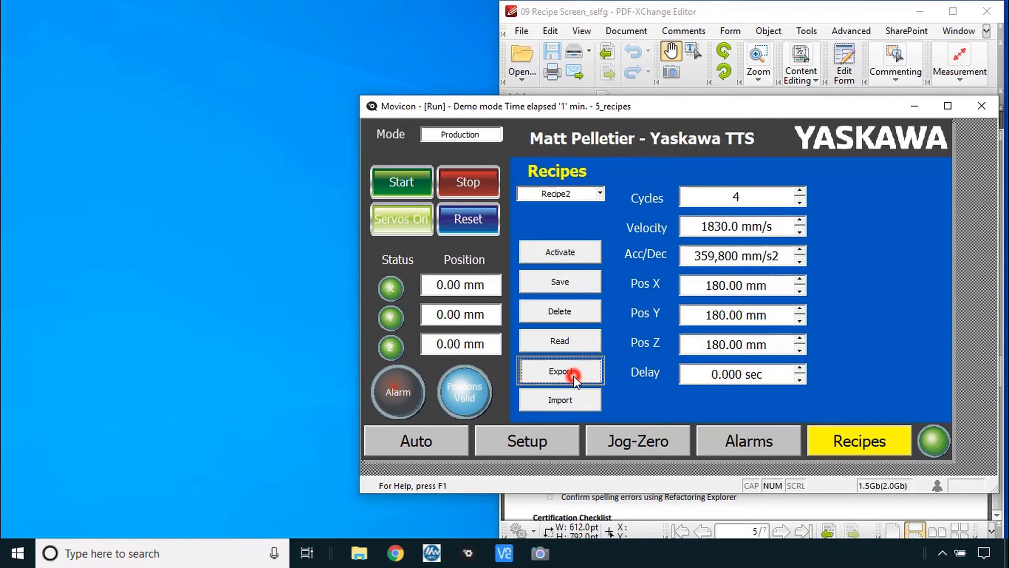
Export the current recipe's values to a CSV file
click(573, 376)
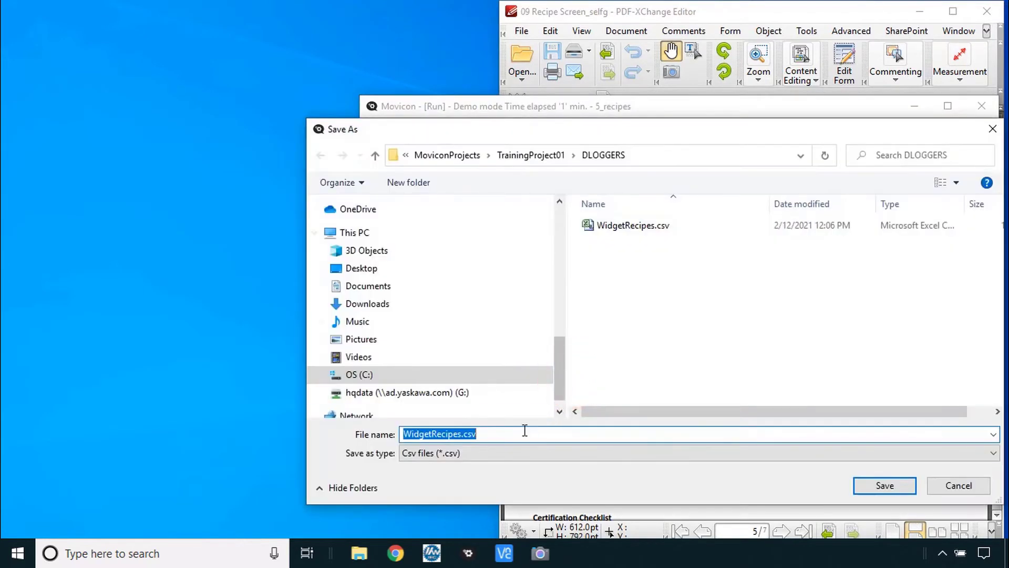
text(Recipe3)
click(893, 484)
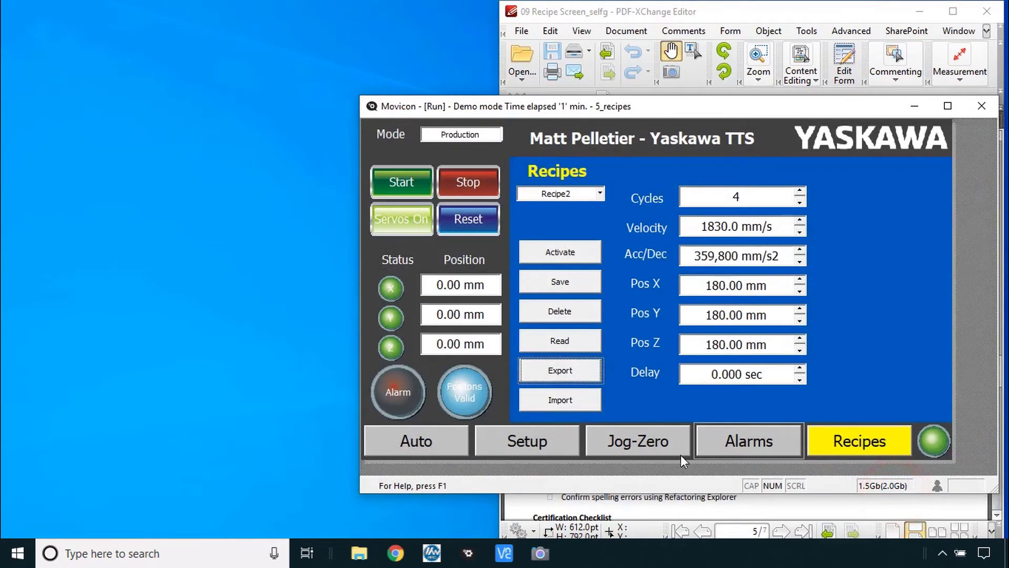
Delete Recipe2 and load Recipe1 from the recipe list
click(572, 313)
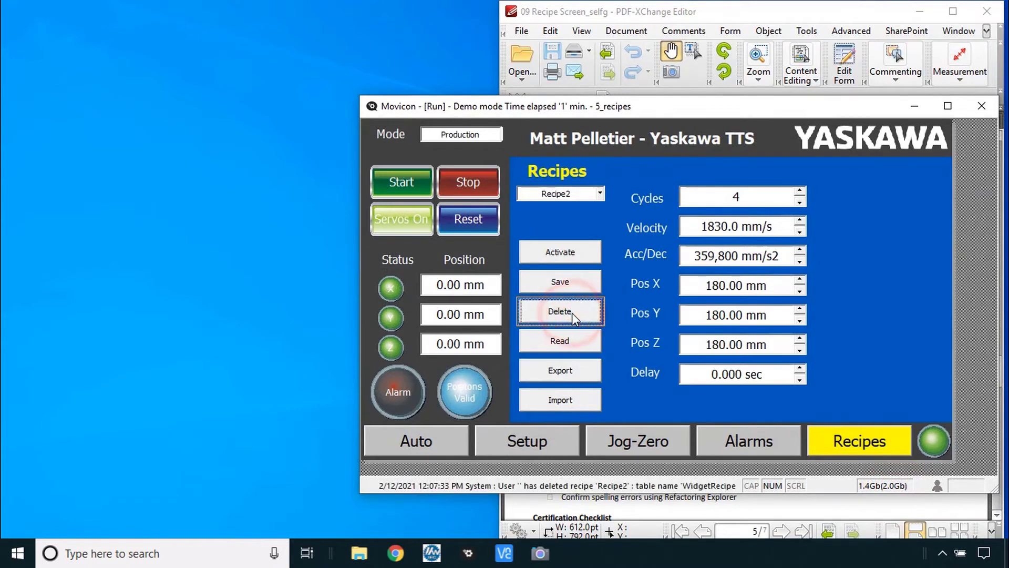
click(594, 195)
click(599, 193)
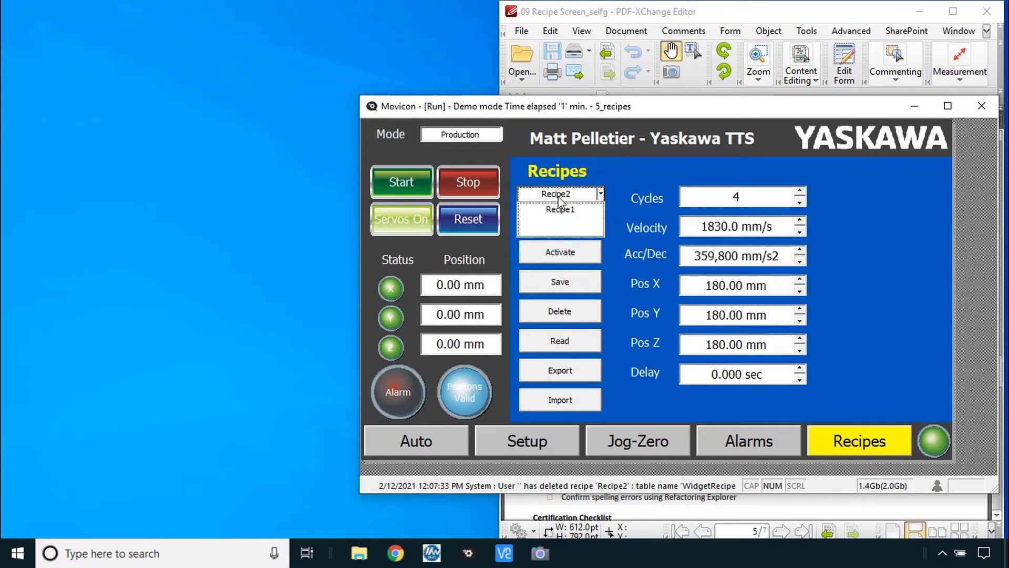
click(560, 209)
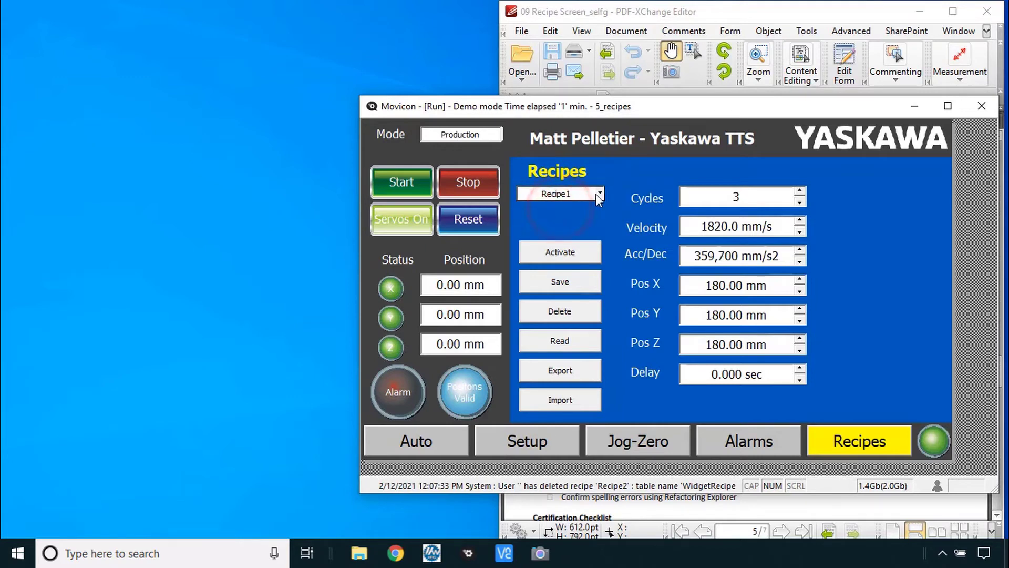
click(598, 195)
click(593, 224)
Import Recipe2.csv, rename the recipe to Recipe2 and save it
click(575, 402)
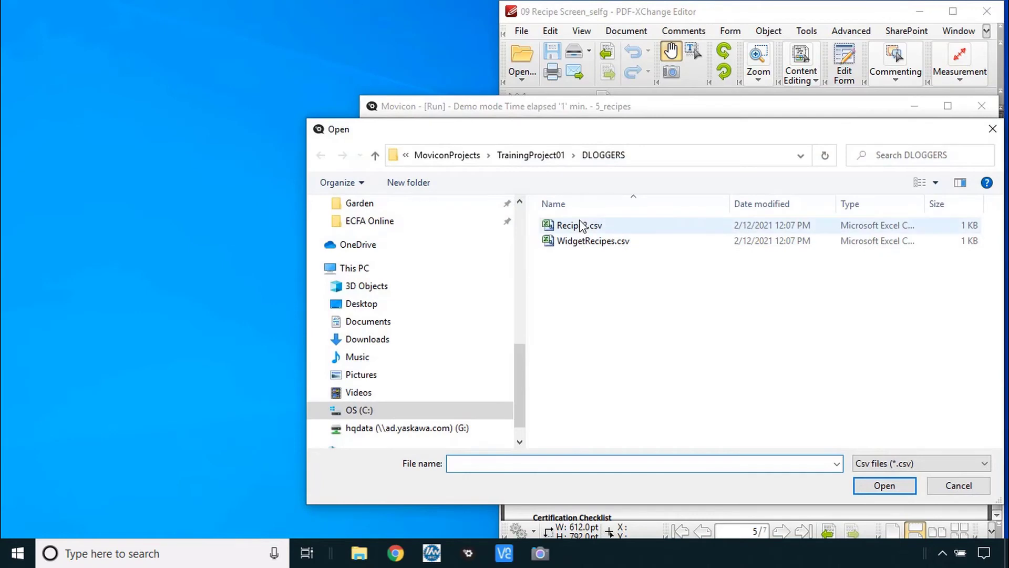
click(579, 225)
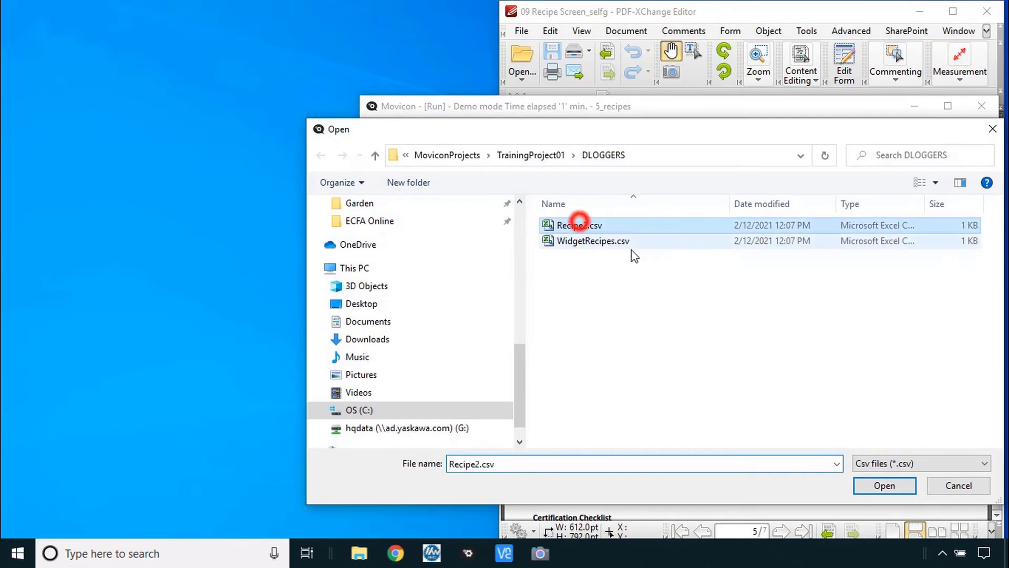
click(873, 486)
click(578, 196)
key(BackSpace)
text(2)
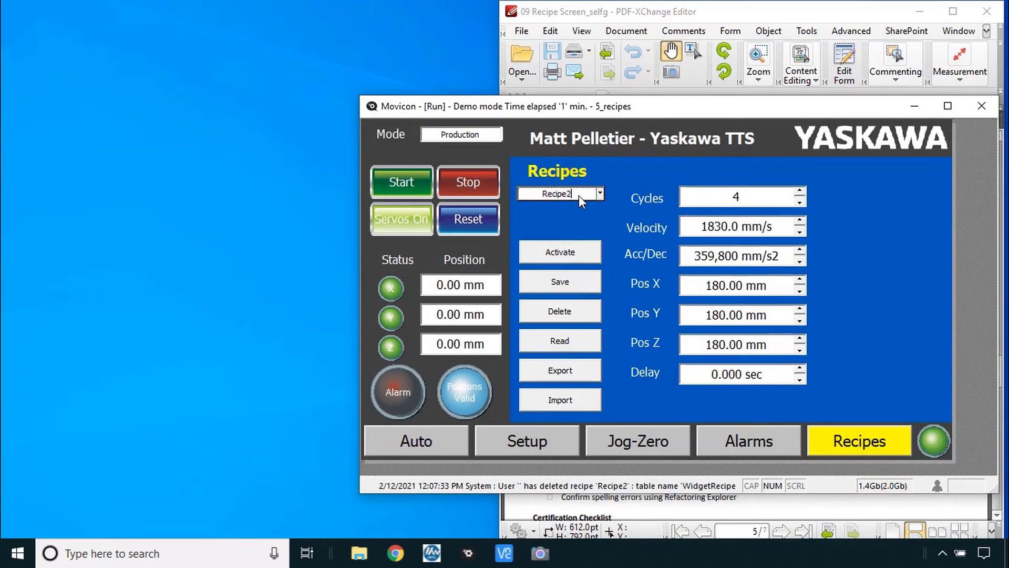
click(572, 284)
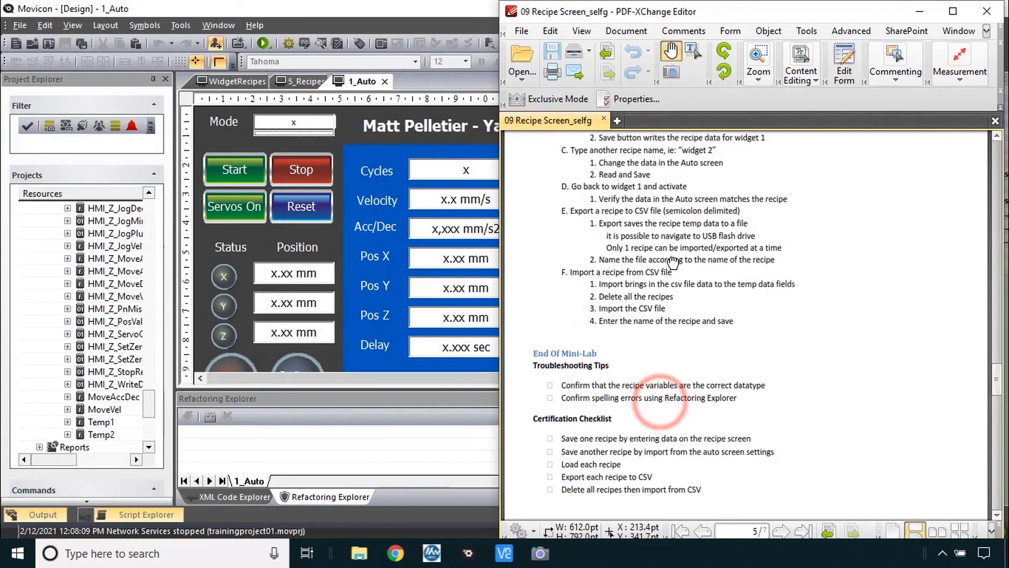
Return to the designer on the 5_Recipes screen and select its Cycles field
scroll(692, 228, down, 2)
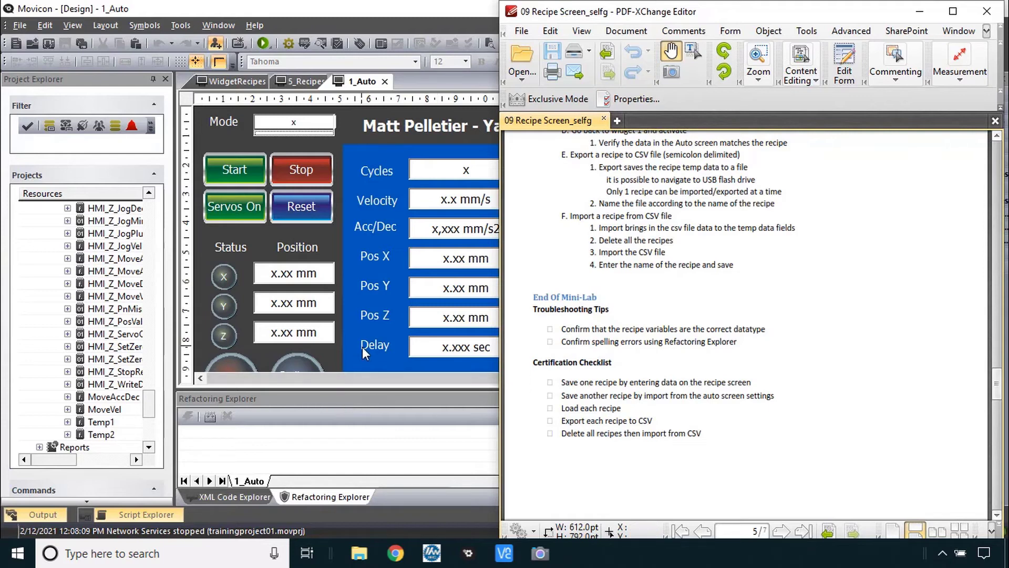
click(364, 153)
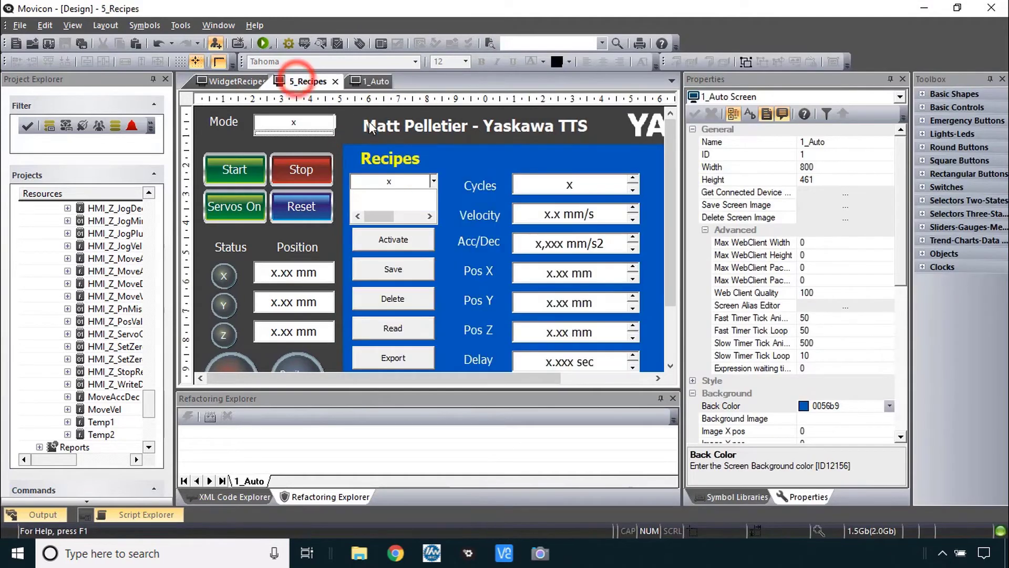
click(446, 159)
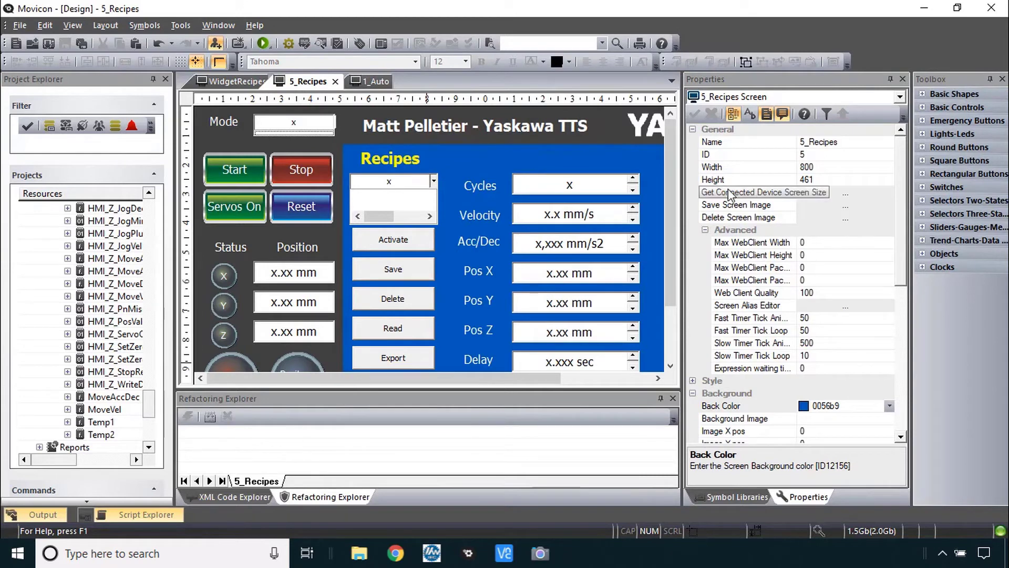
click(594, 195)
key(alt+Tab)
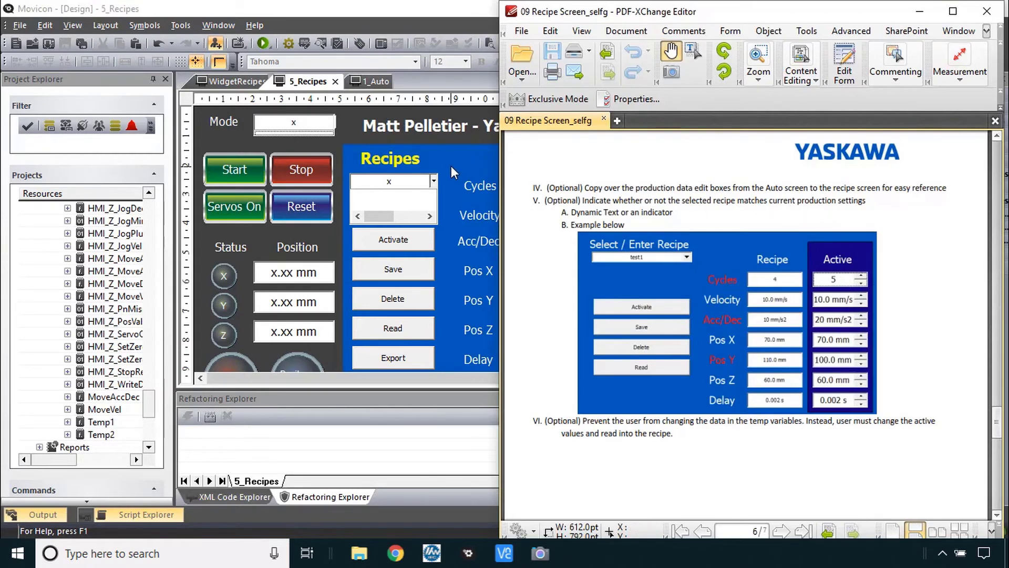
Paste a copy of the value edit-box column beside the original boxes on 5_Recipes
click(373, 81)
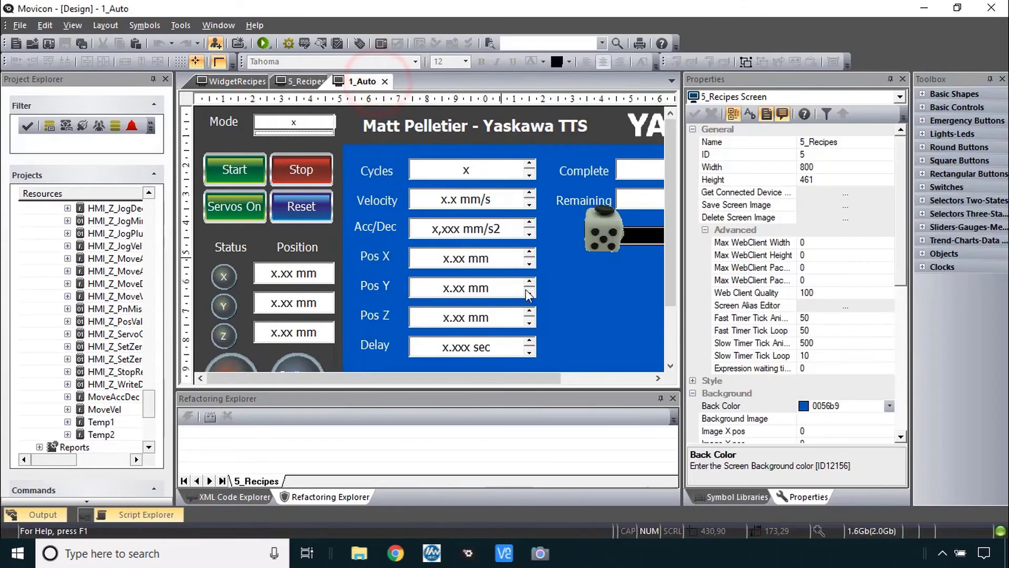
drag(549, 362, 354, 160)
click(415, 194)
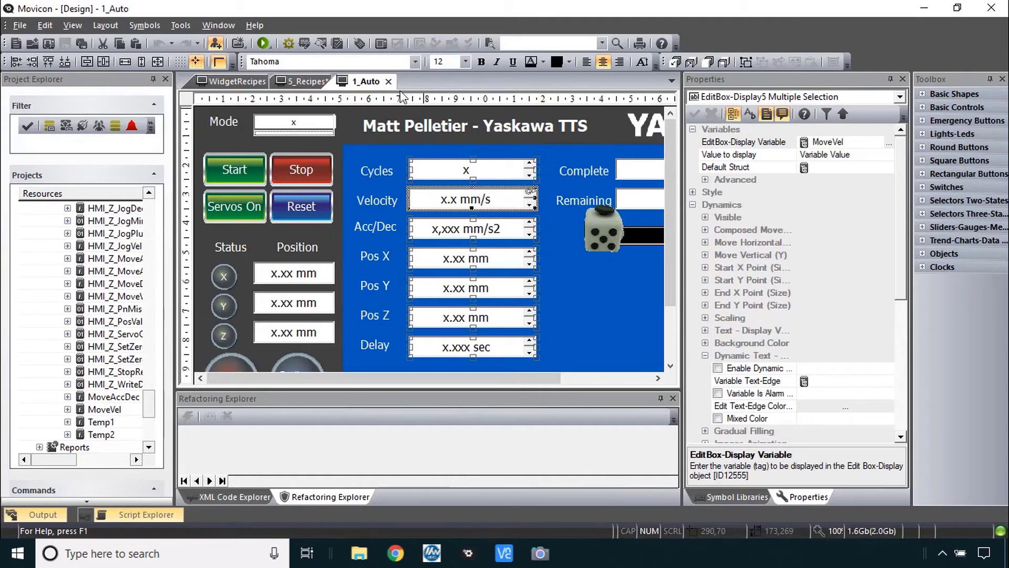
click(305, 82)
click(541, 175)
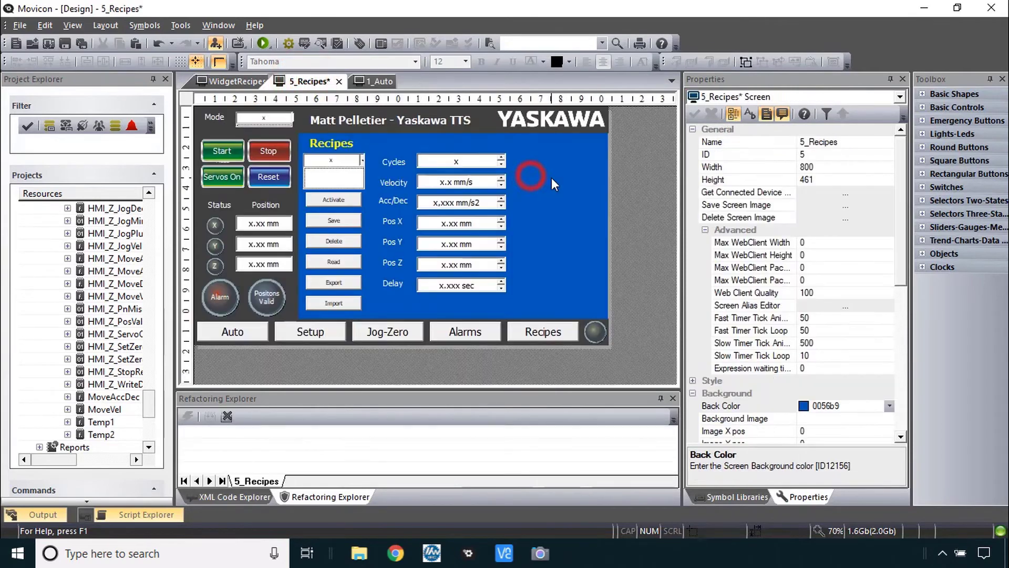
key(ctrl+v)
drag(403, 152, 584, 163)
Copy the Recipes title label and place it as the Temp heading above the first column
drag(628, 304, 424, 179)
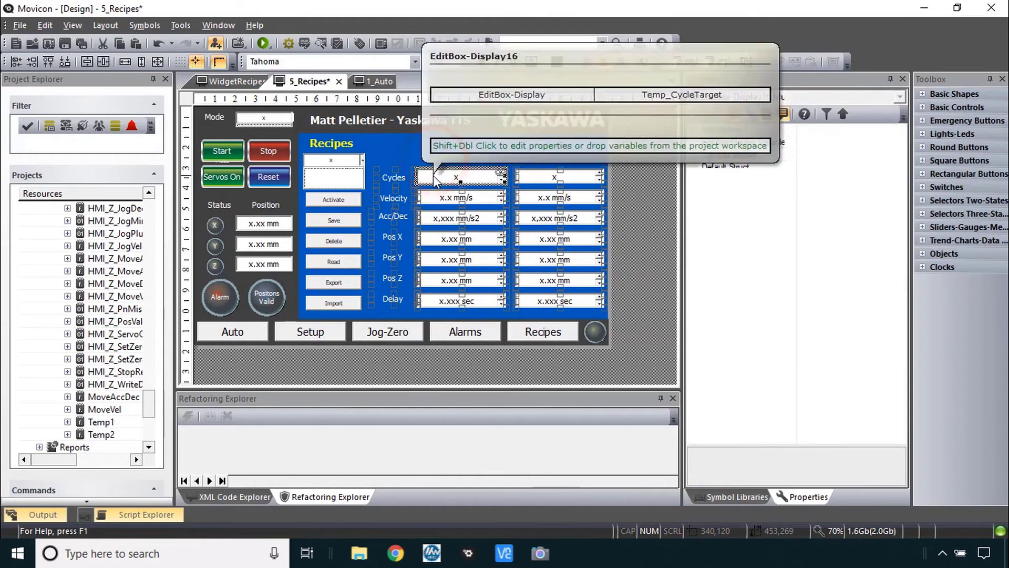
click(336, 145)
key(ctrl+c)
key(ctrl+v)
drag(487, 153, 455, 153)
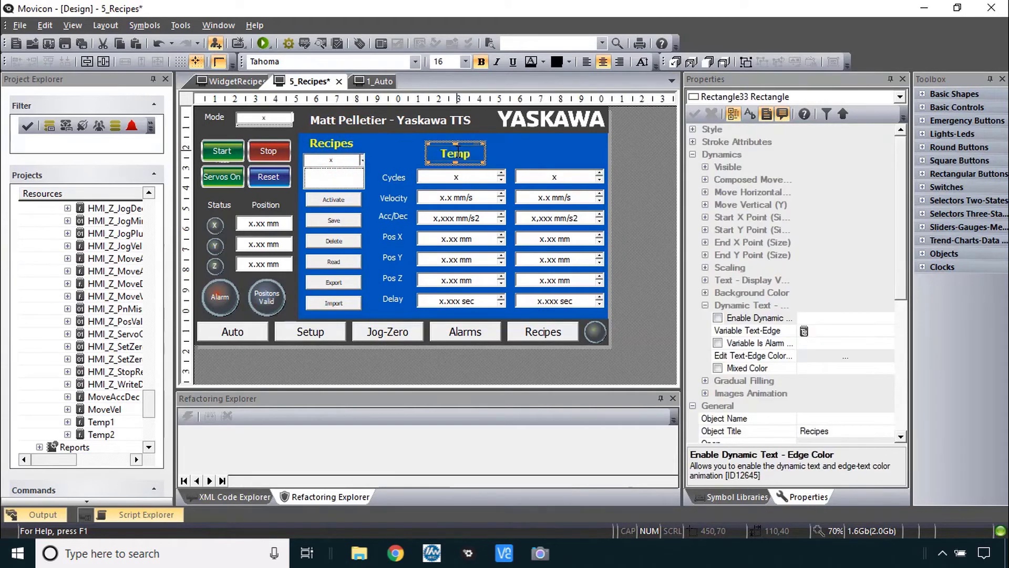
Add a second label copy as the Active heading and shift both columns slightly left
click(519, 154)
key(ctrl+v)
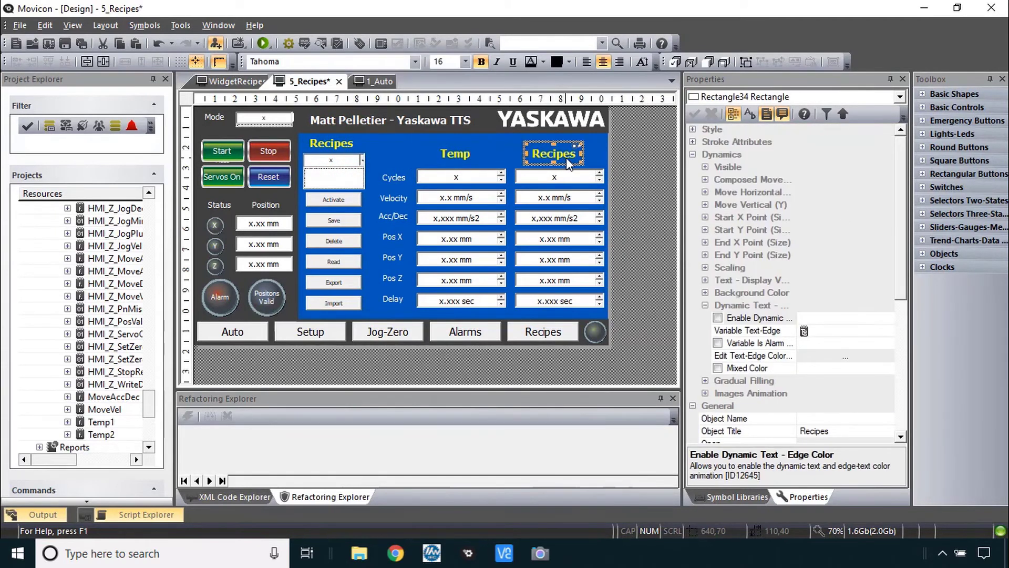
double_click(556, 157)
text(Active)
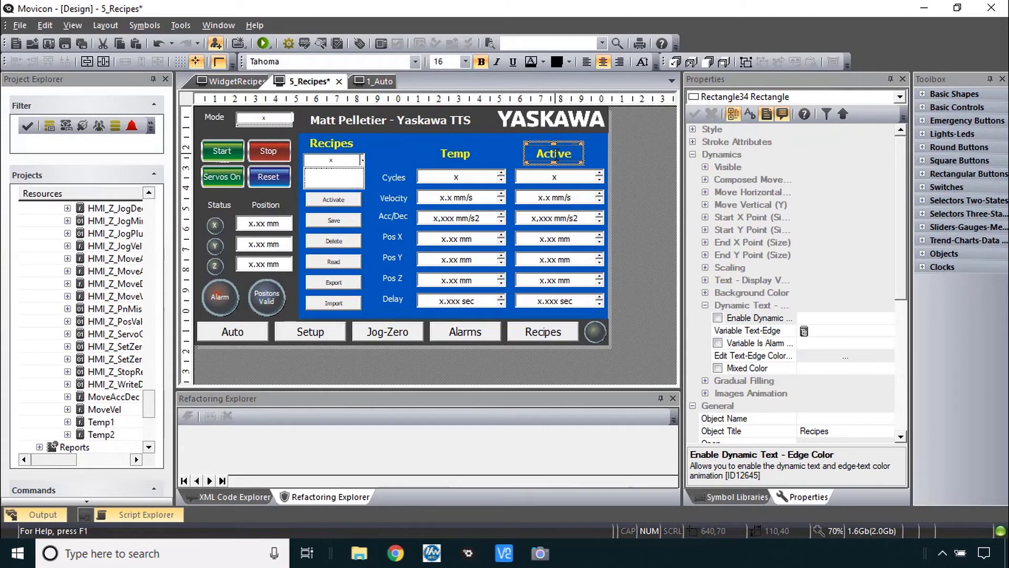
drag(595, 190, 589, 191)
click(634, 184)
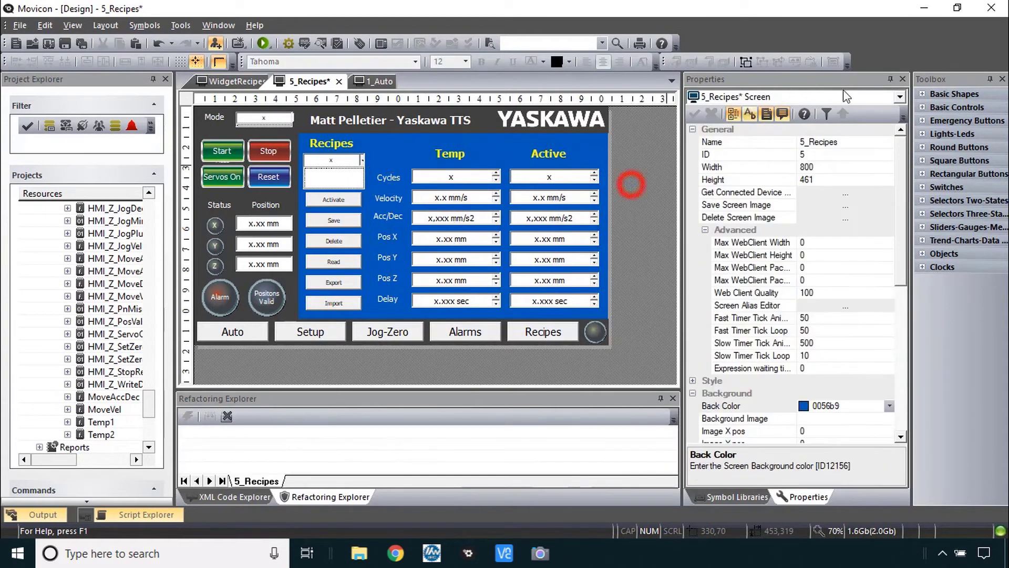
Draw a blue-filled rectangle over the Active column and send it behind the fields
click(931, 94)
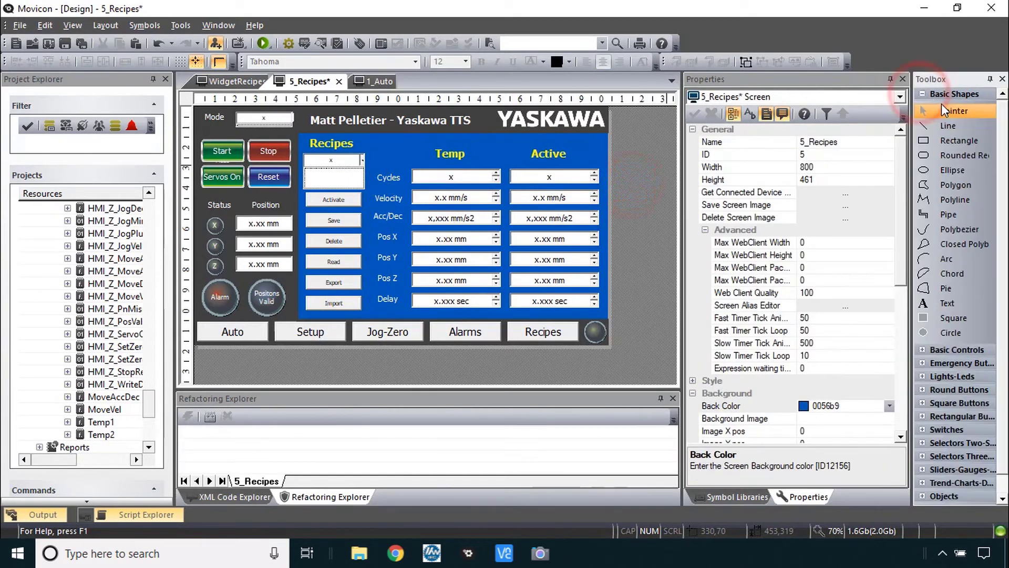
click(952, 140)
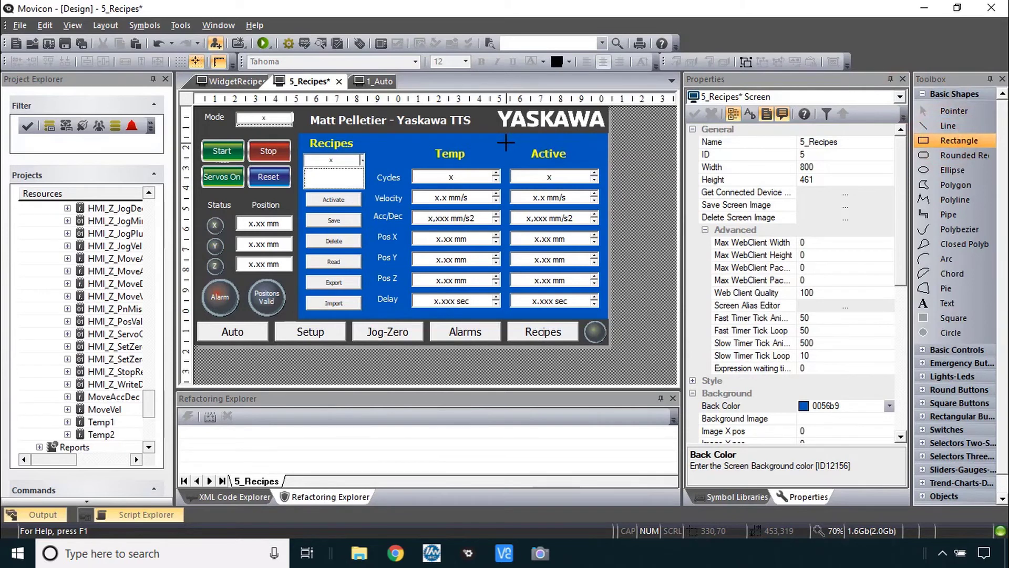
drag(506, 142, 604, 314)
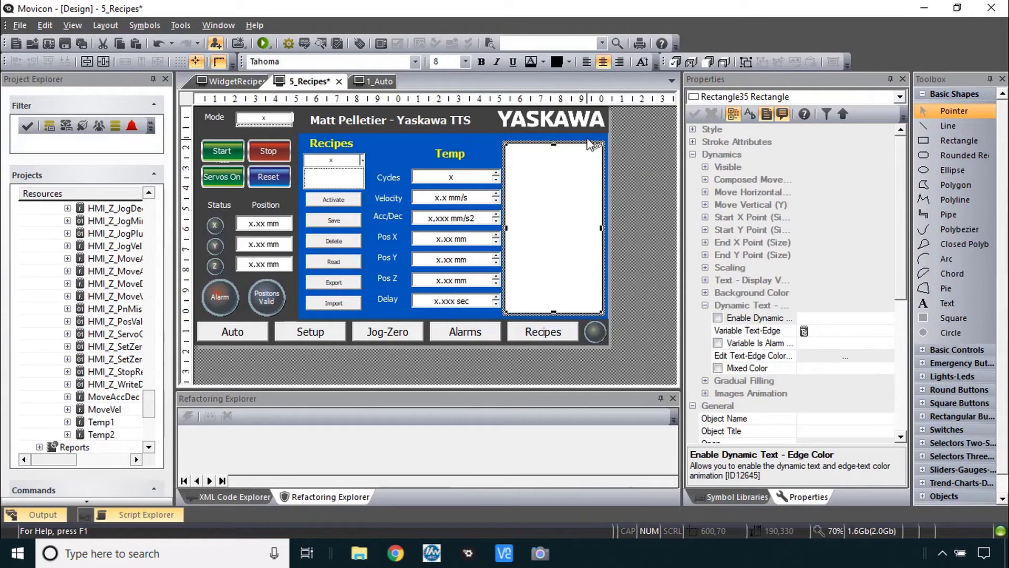
click(569, 62)
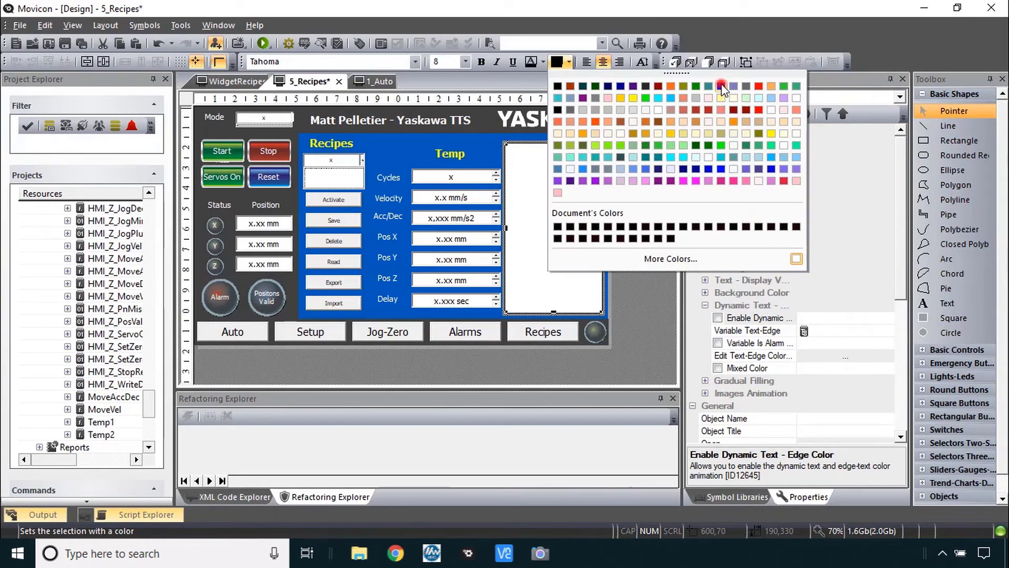
click(721, 87)
click(726, 62)
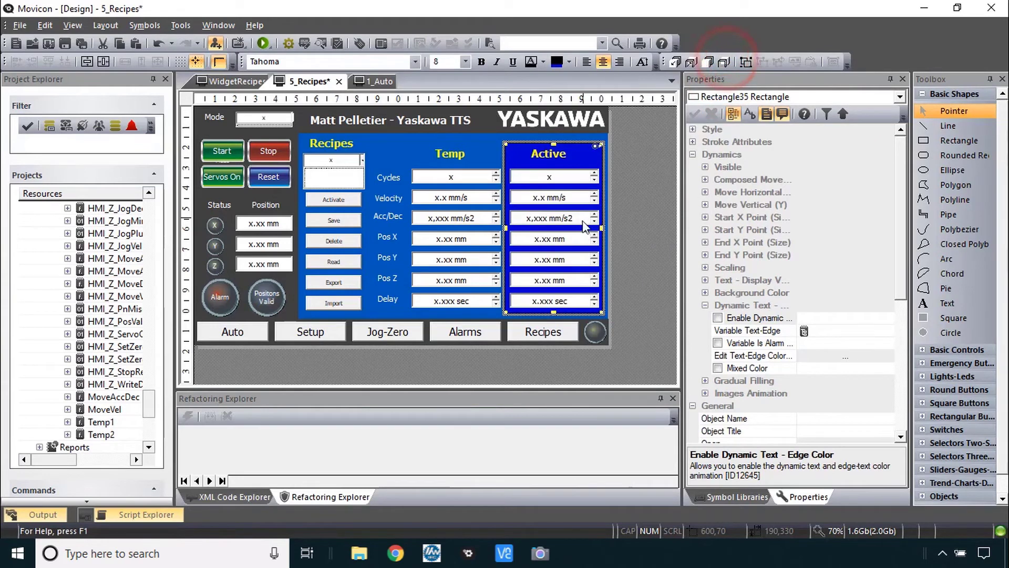
key(alt+Tab)
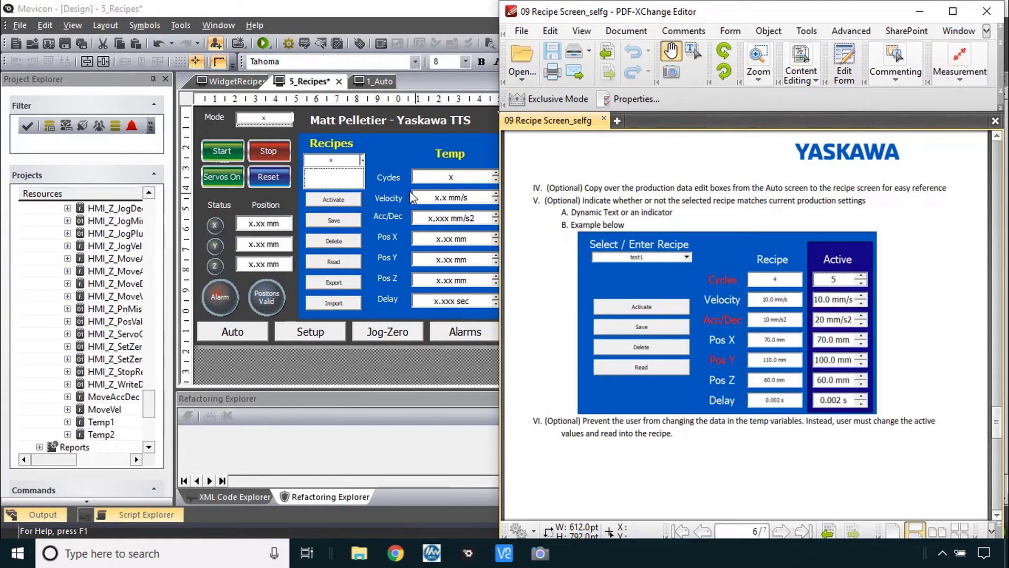
Give the Cycles label dynamic text-edge colour using HMI_CycleTarget = Temp_CycleTarget
key(alt+Tab)
click(384, 176)
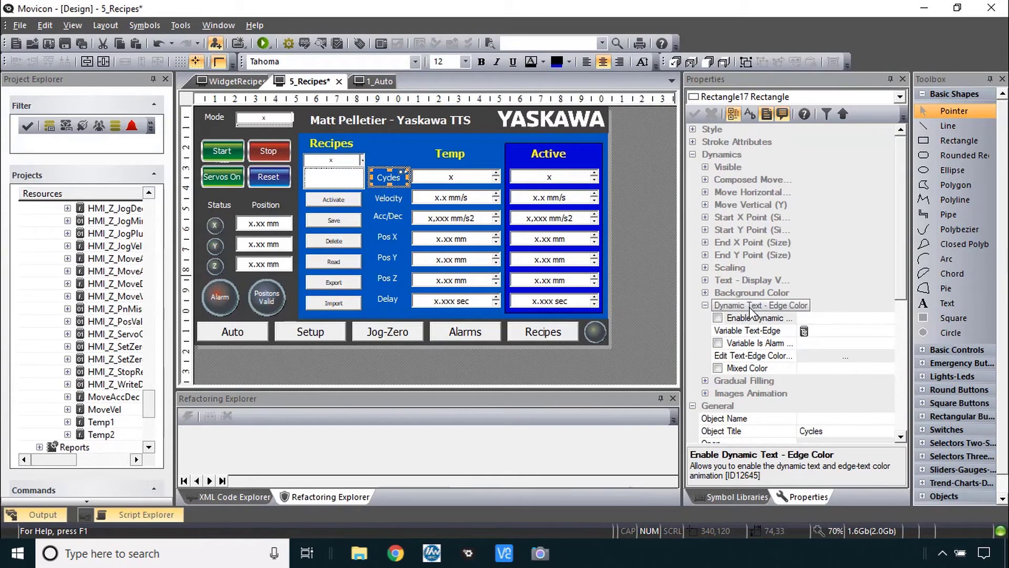
click(717, 316)
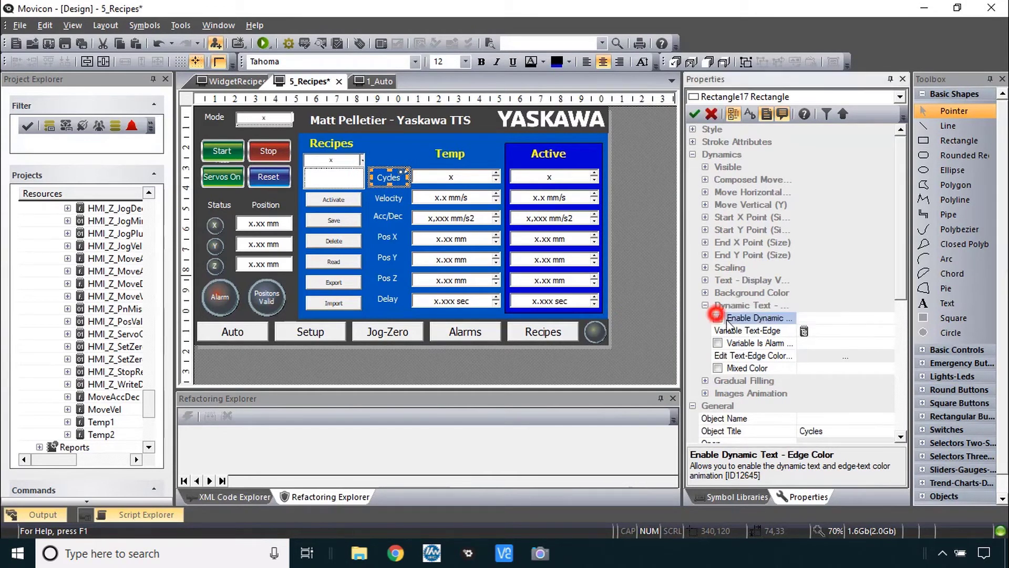
click(755, 333)
double_click(755, 332)
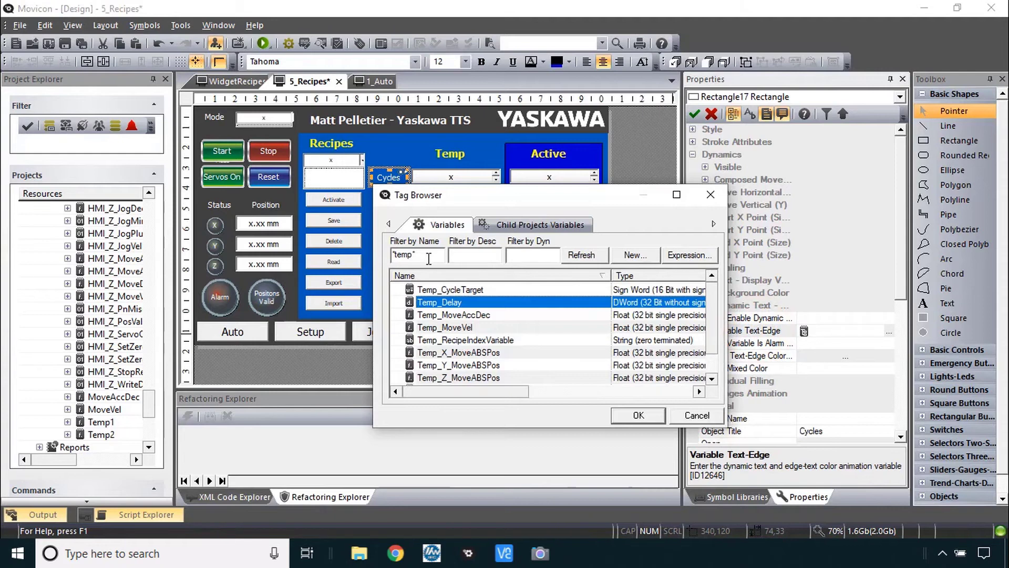
text(*cycle*)
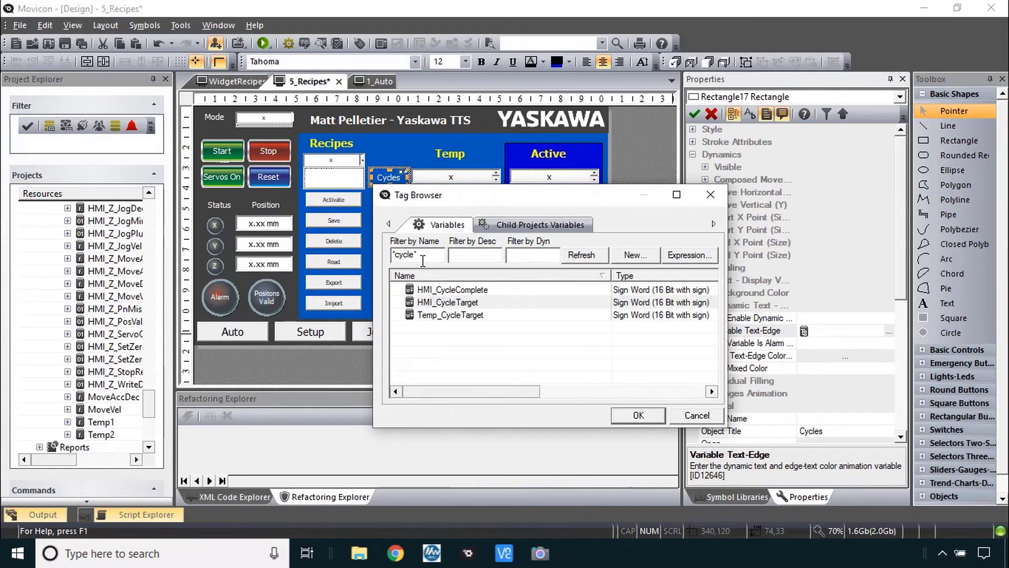
click(673, 256)
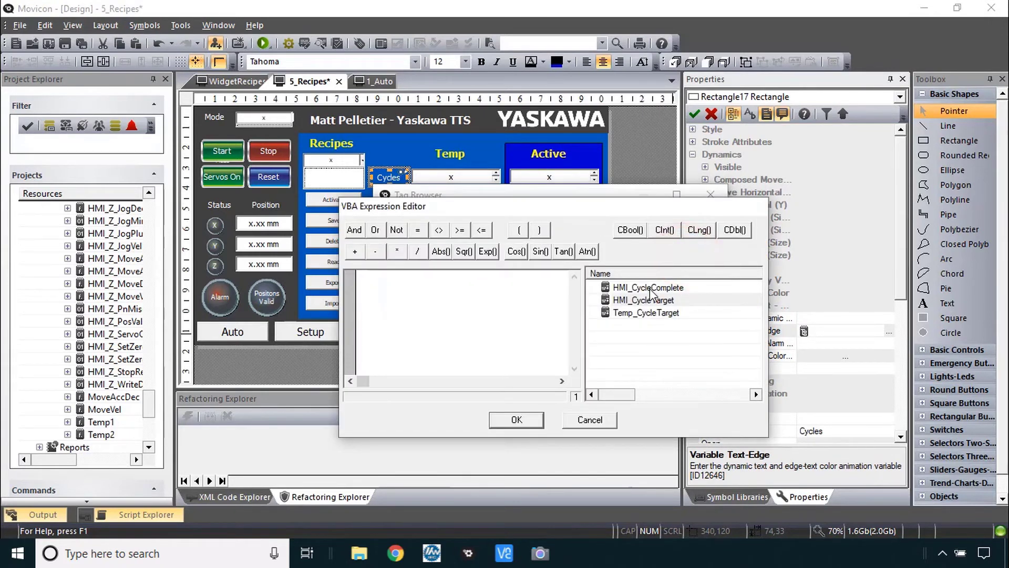
double_click(646, 302)
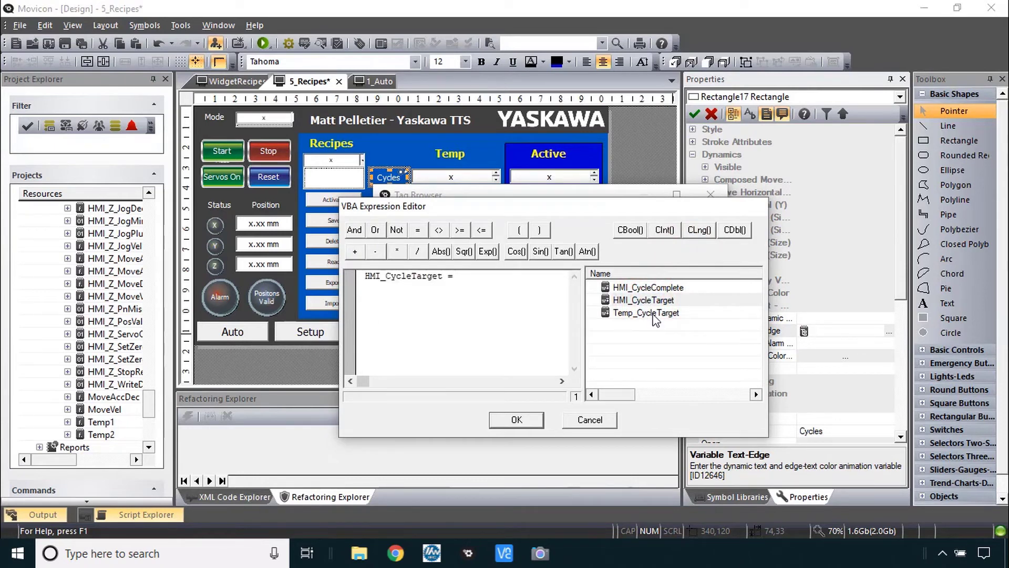
double_click(655, 313)
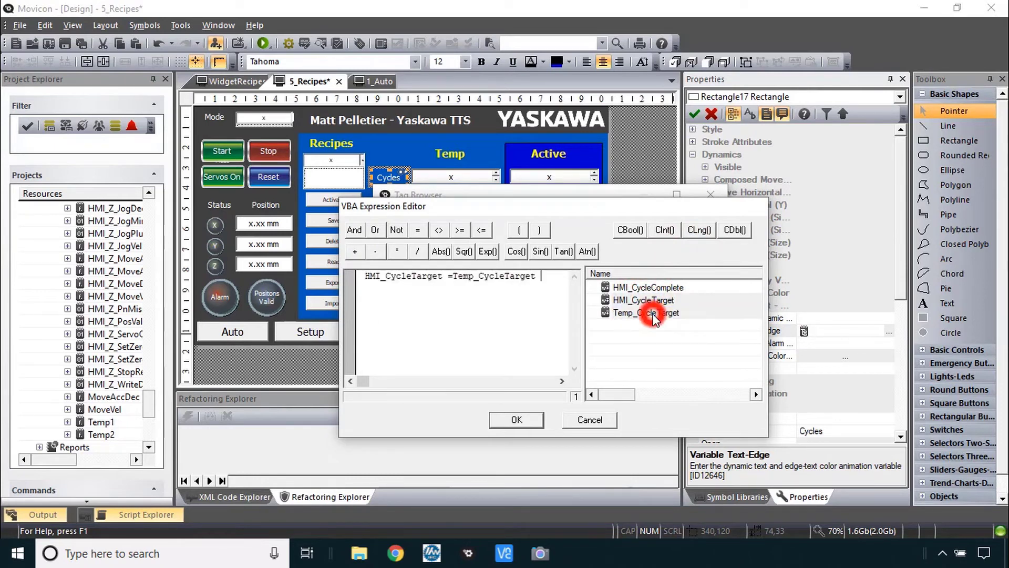
click(516, 420)
click(845, 357)
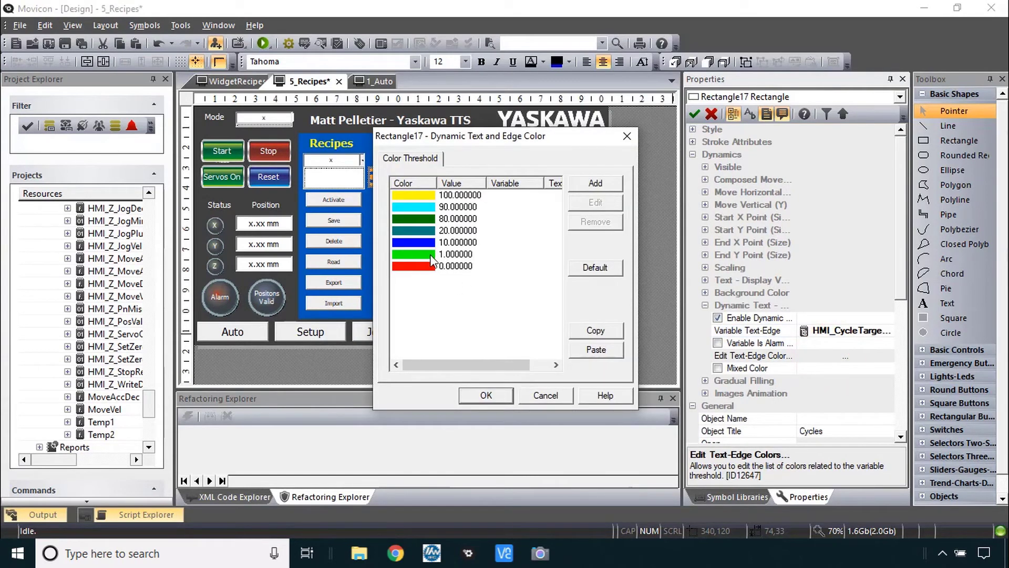
click(485, 395)
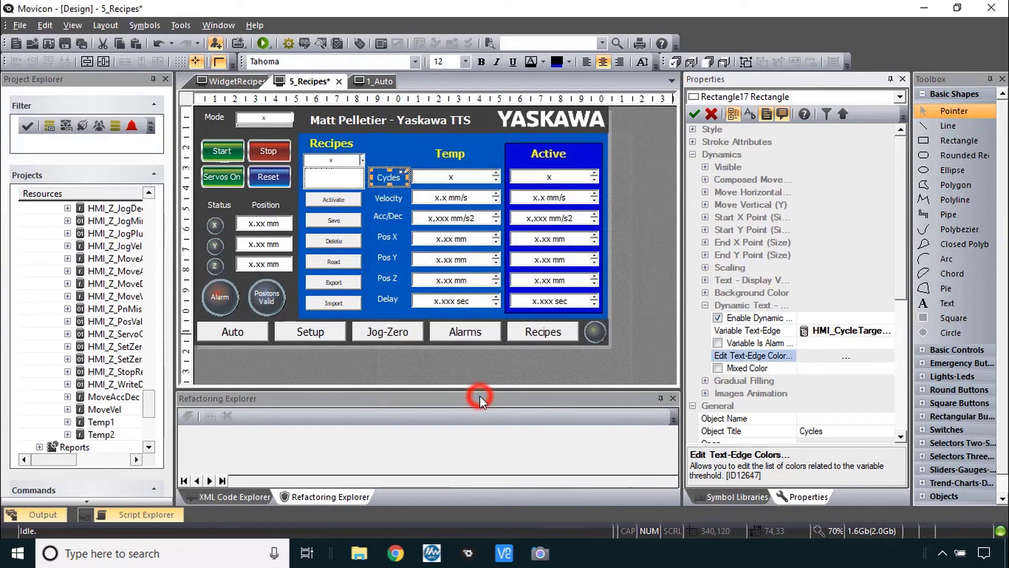
Give the Velocity label dynamic text-edge colour using MoveVel = Temp_MoveVel
click(390, 200)
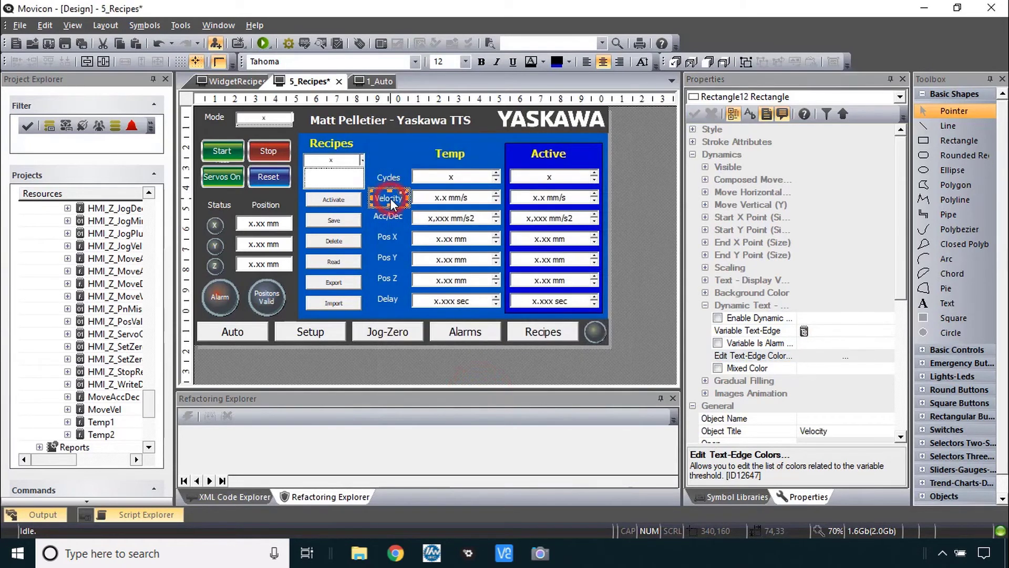
click(718, 317)
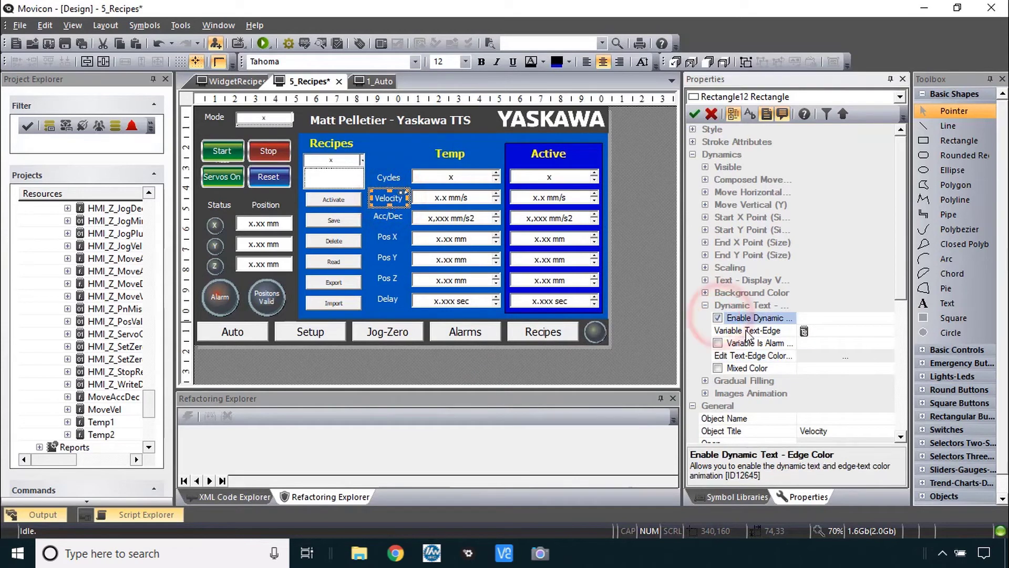
double_click(749, 335)
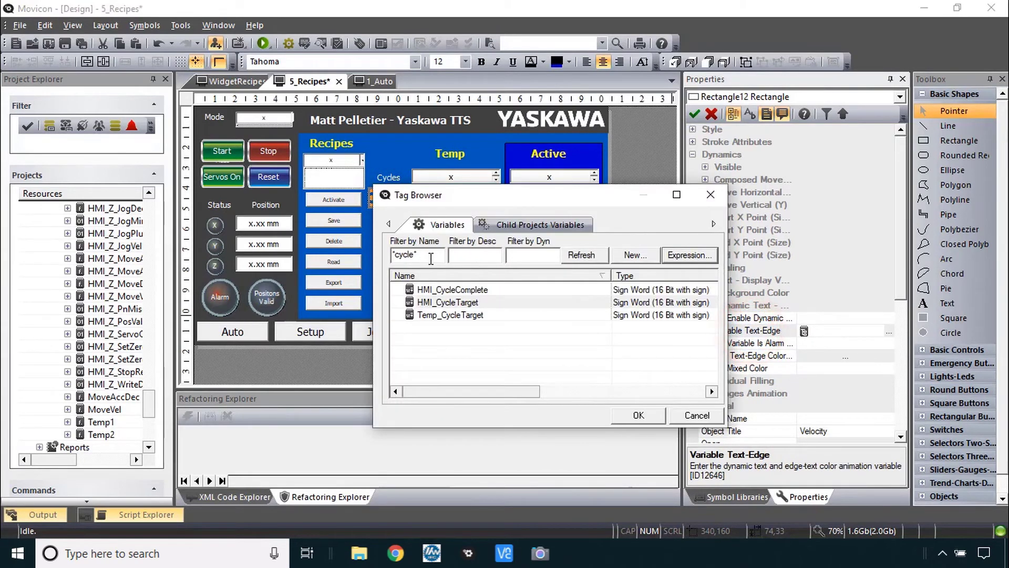
text(movevel*)
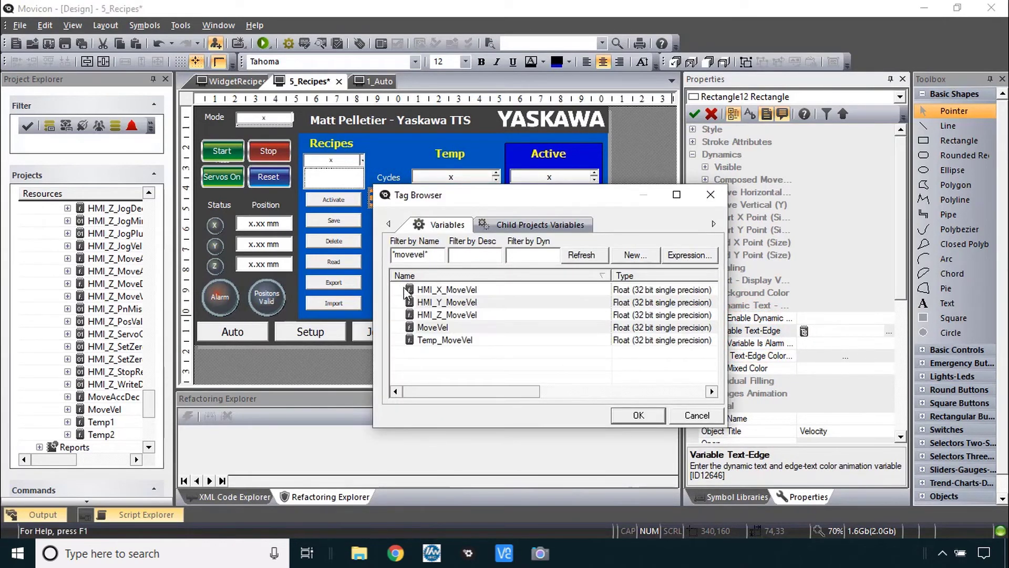
click(689, 254)
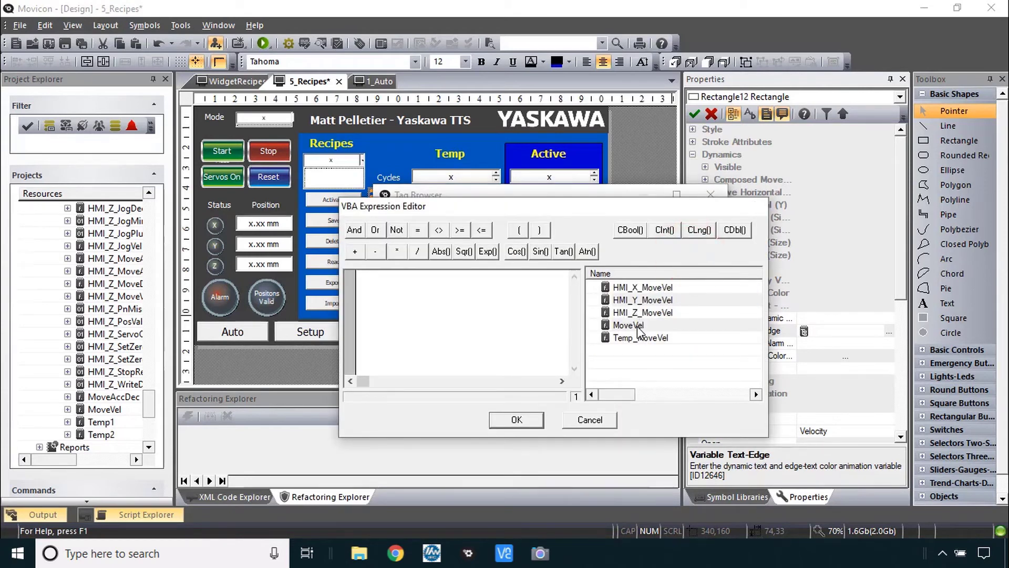
double_click(628, 325)
text(=)
double_click(629, 338)
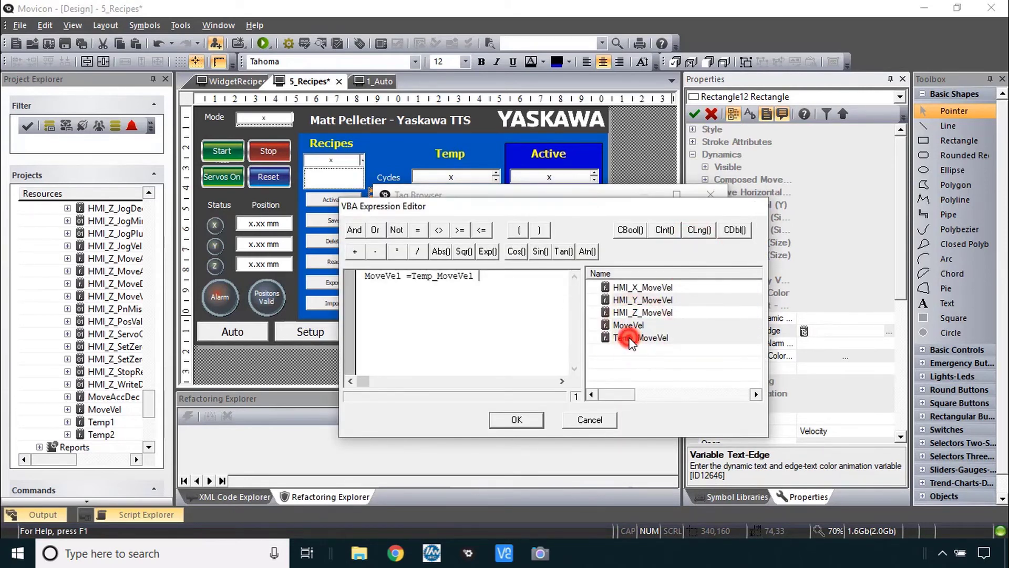
click(508, 419)
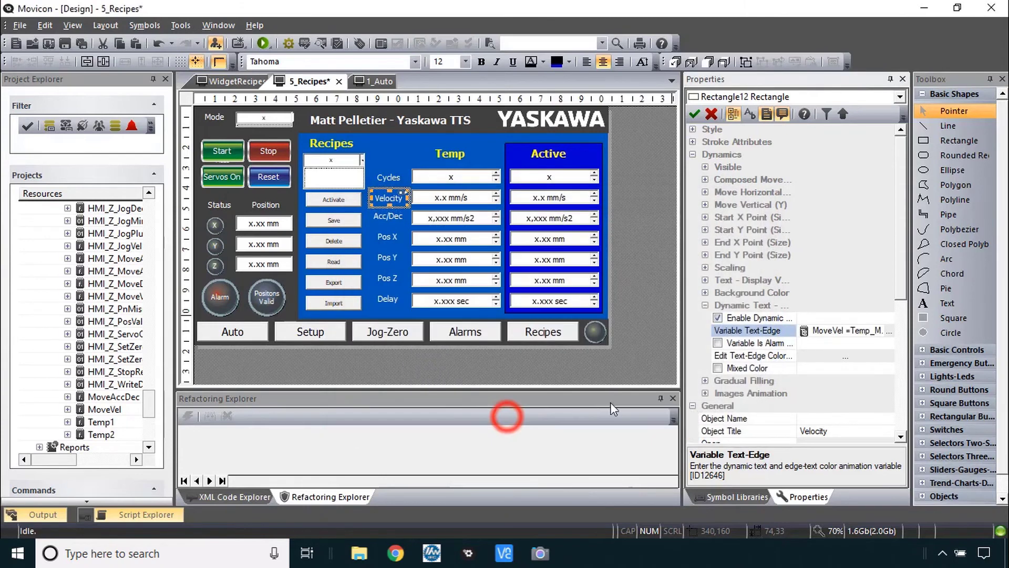
Give the Acc/Dec label dynamic text-edge colour using MoveAccDec = Temp_MoveAccDec
click(399, 221)
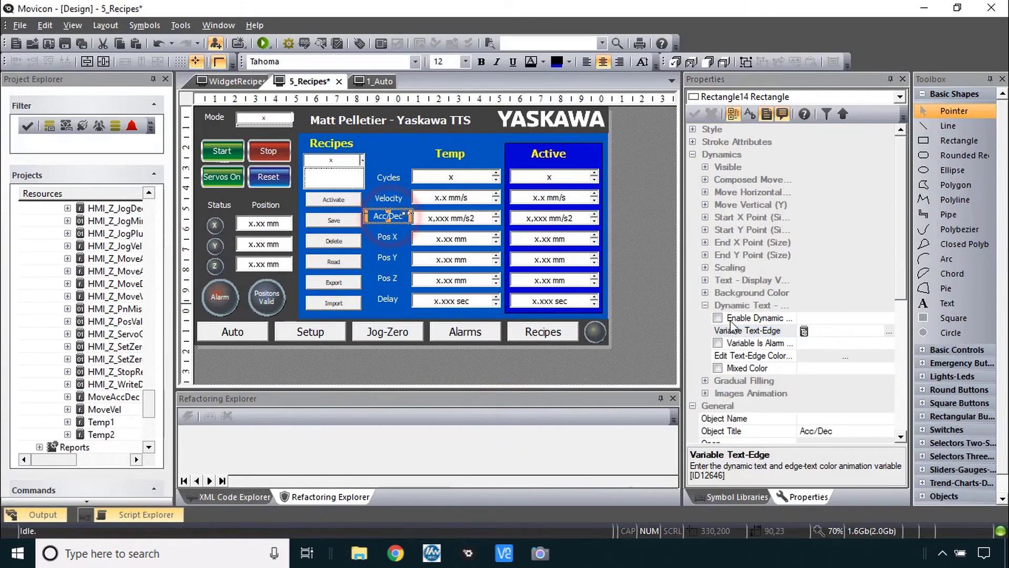
click(718, 318)
double_click(728, 330)
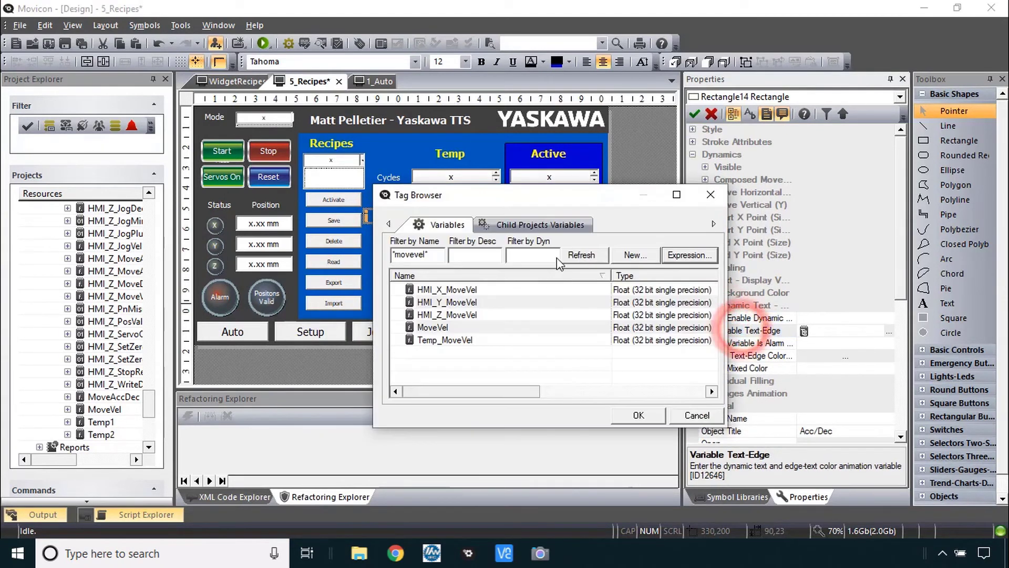
double_click(444, 255)
text(accdec*)
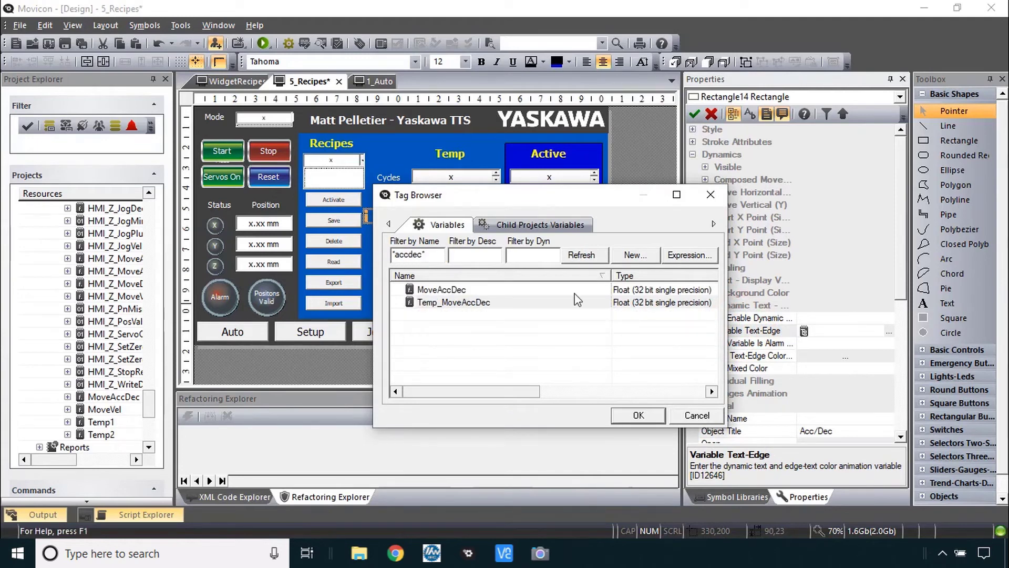
click(683, 256)
click(643, 288)
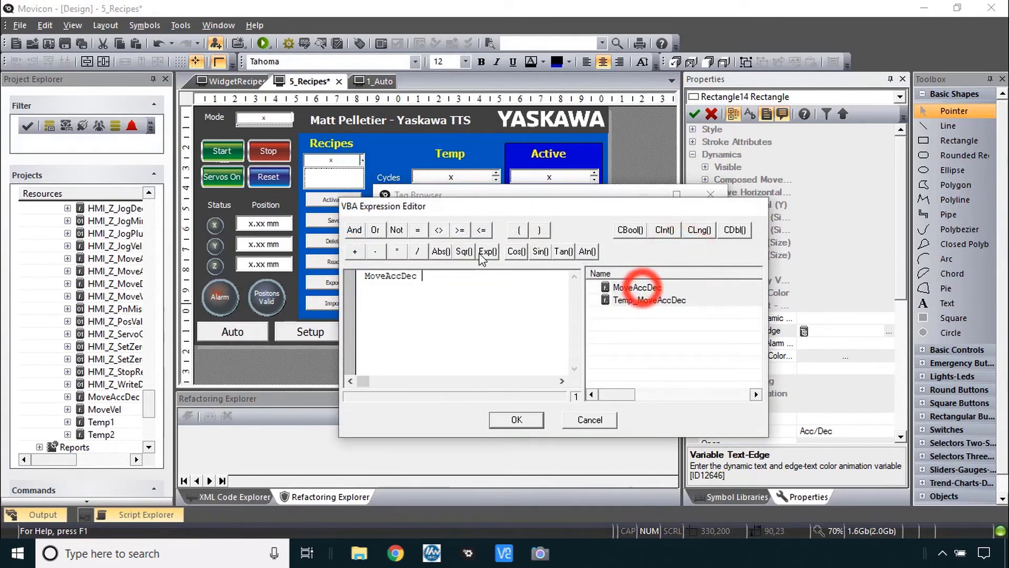
click(418, 230)
double_click(618, 300)
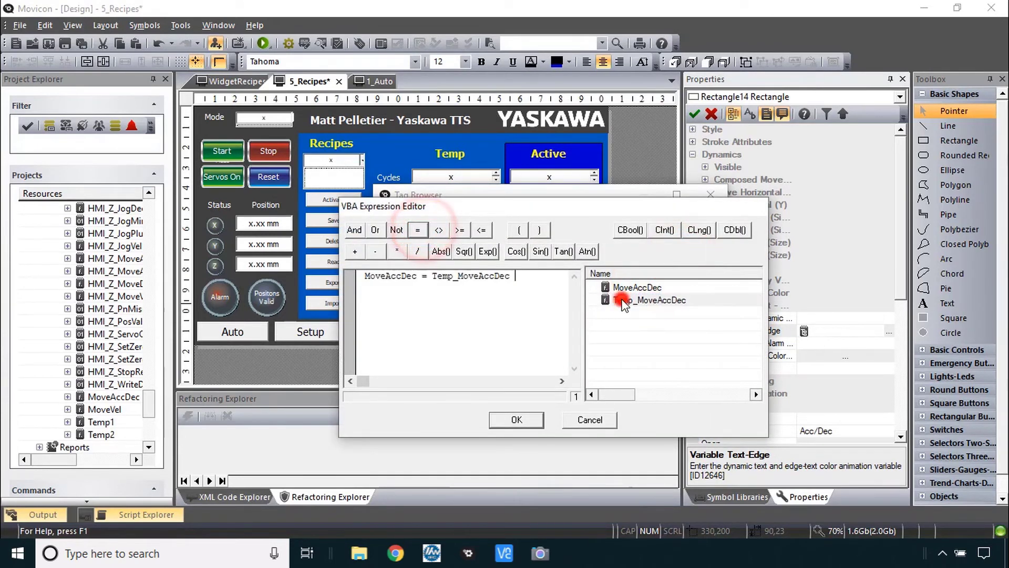
click(526, 419)
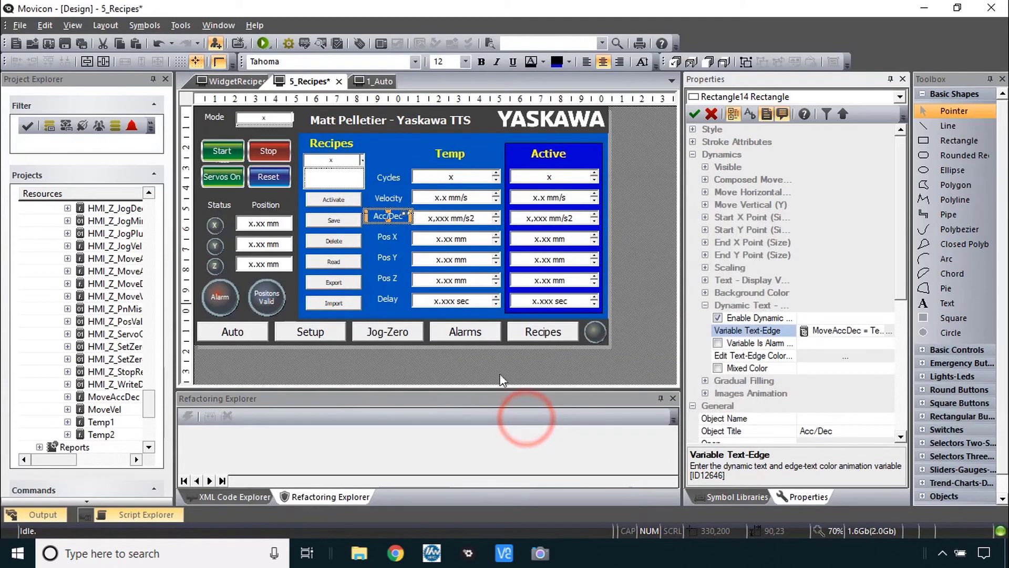
Enable dynamic text colour on Pos X, Y and Z with HMI_X_MoveABSPos = Temp_X_MoveABSPos
click(388, 237)
ctrl+click(389, 257)
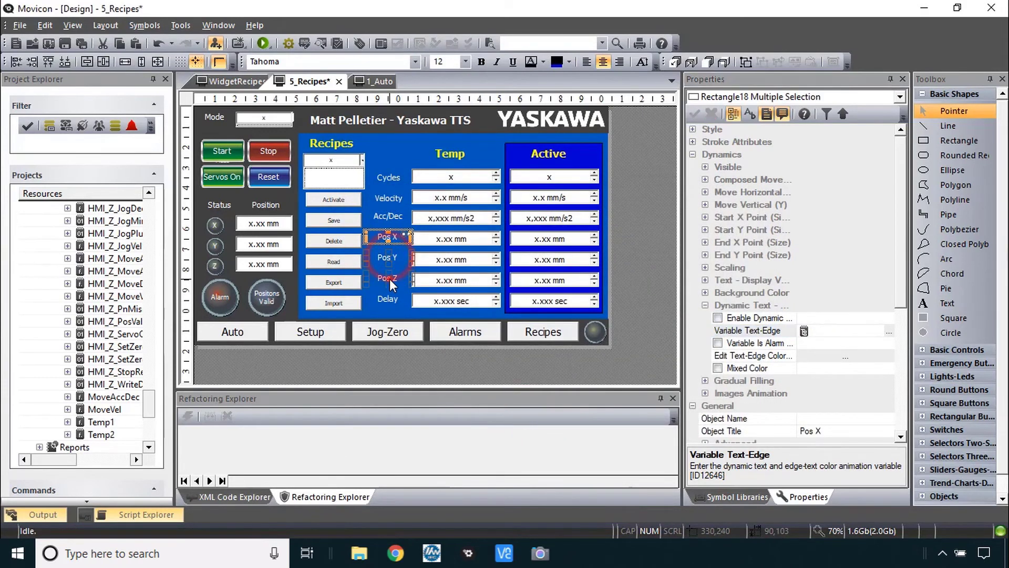
ctrl+click(389, 279)
click(718, 317)
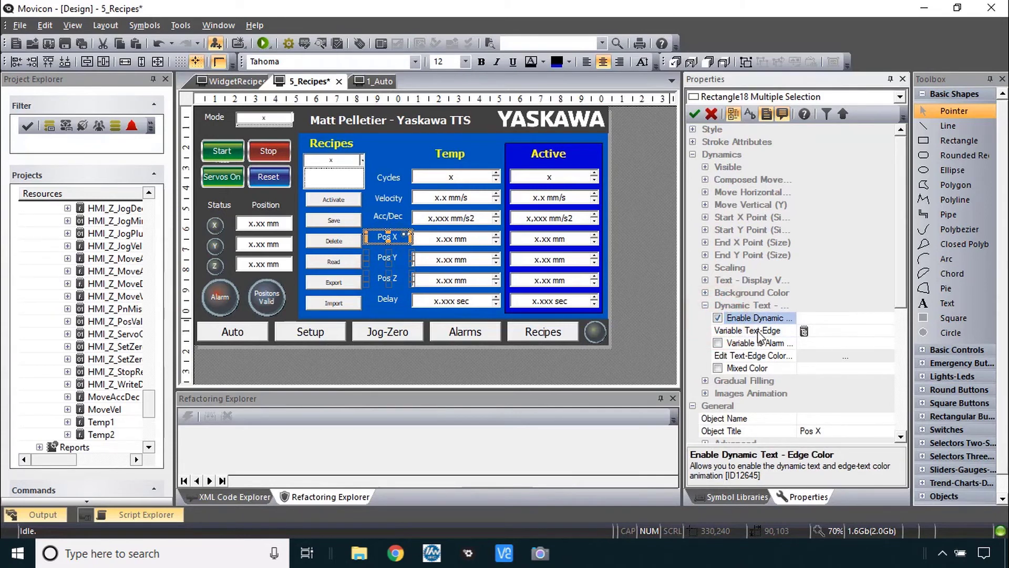
double_click(759, 332)
double_click(439, 256)
text(*abs*)
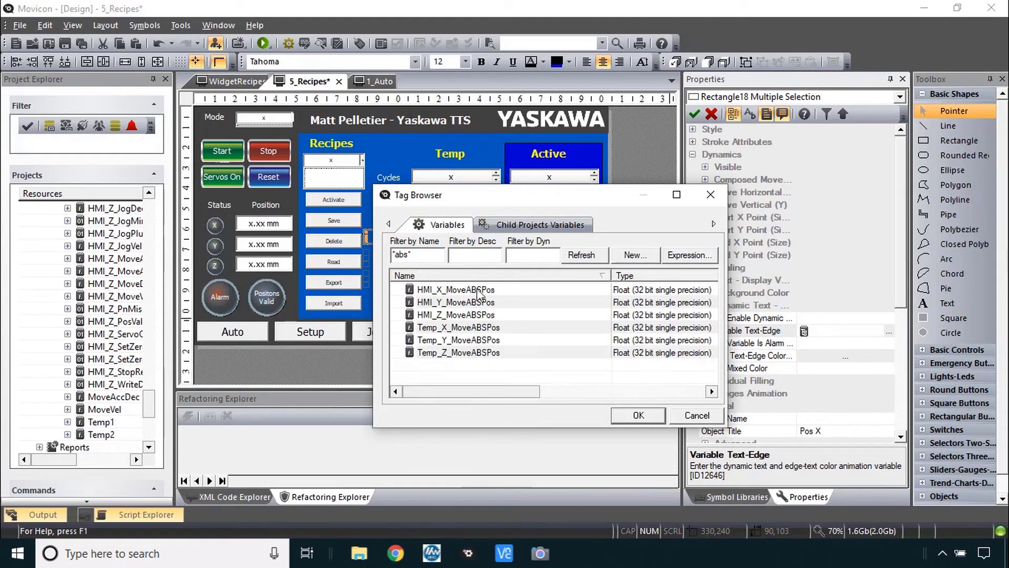
click(690, 255)
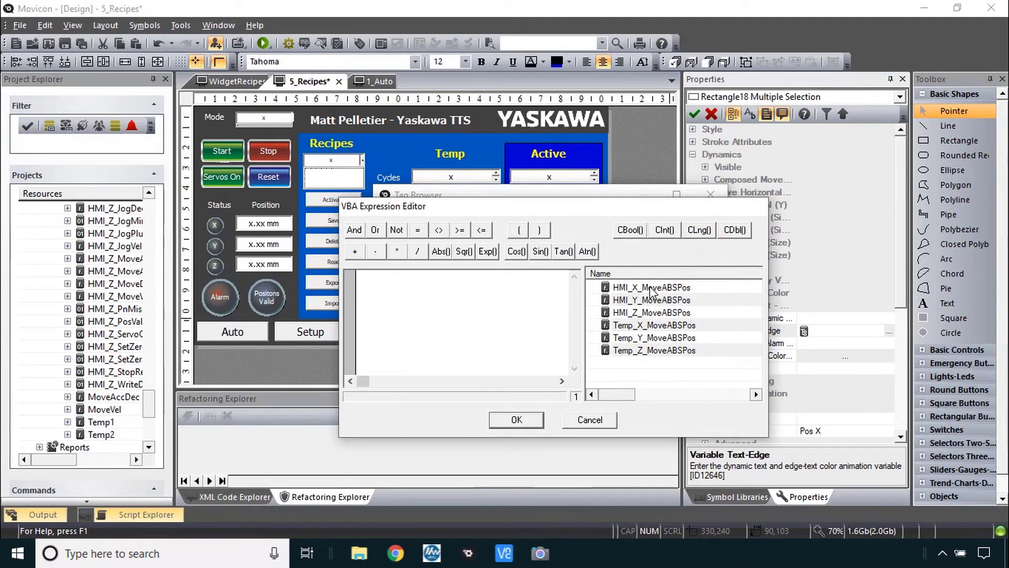
double_click(651, 289)
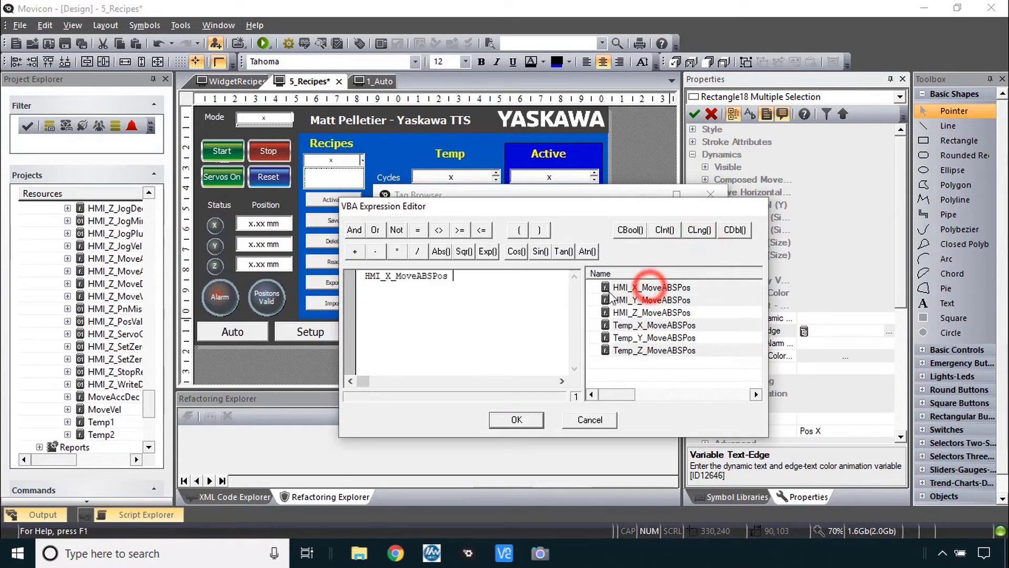
double_click(653, 325)
click(517, 419)
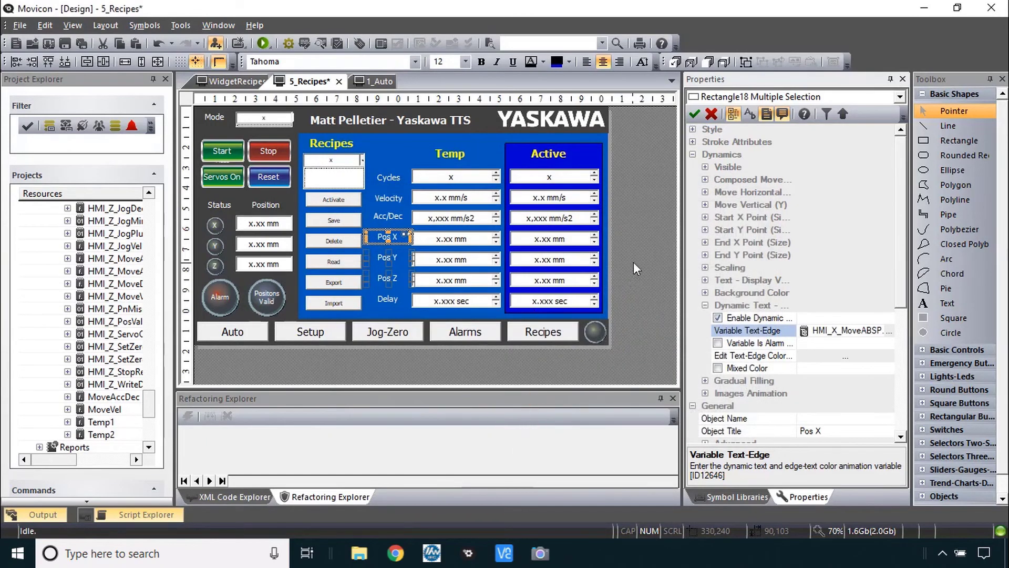
Edit the Pos Y and Pos Z expressions to use their own Y and Z axis tags
click(387, 257)
click(827, 330)
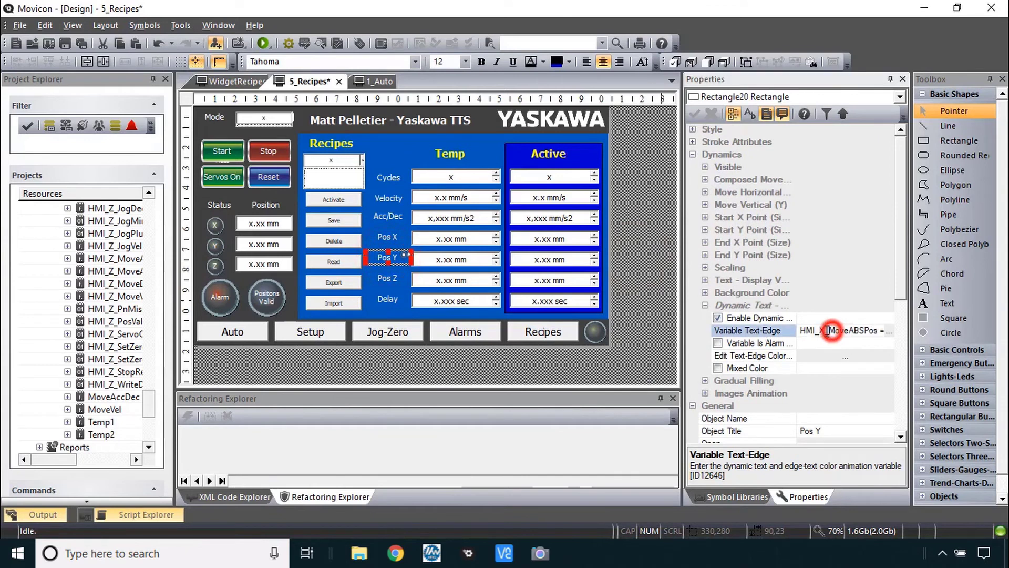
drag(828, 330, 819, 330)
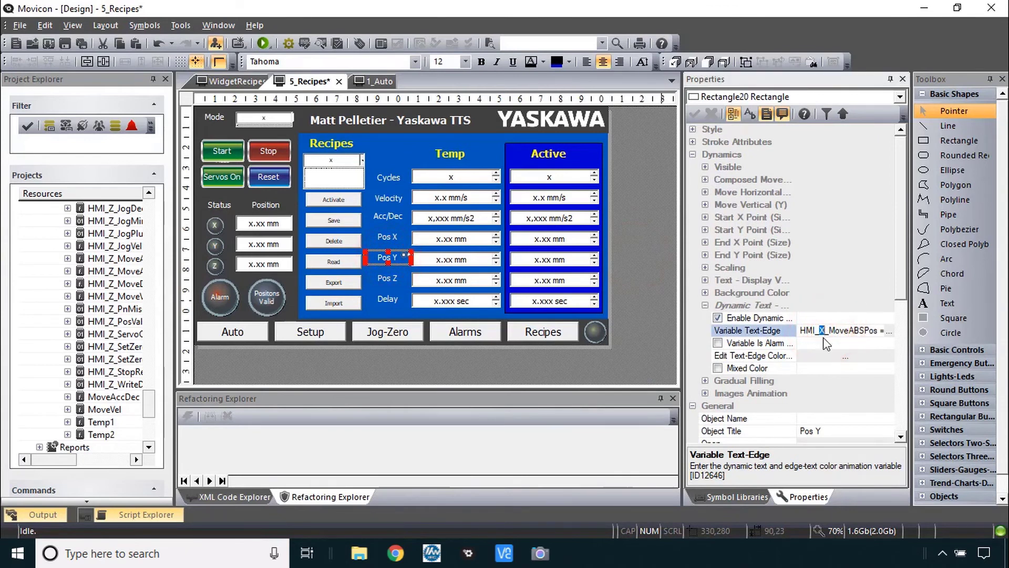
key(End)
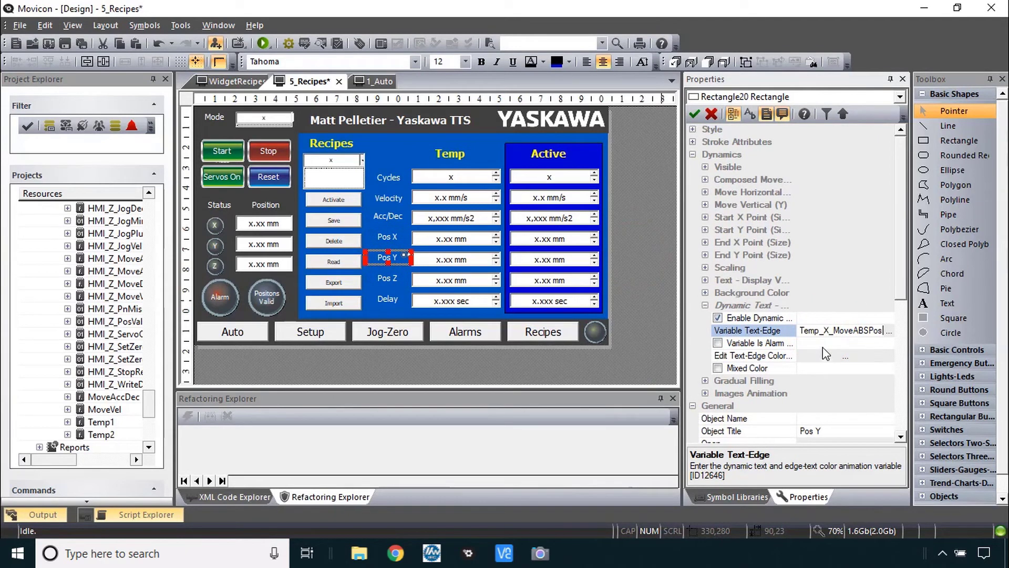
key(Tab)
double_click(833, 332)
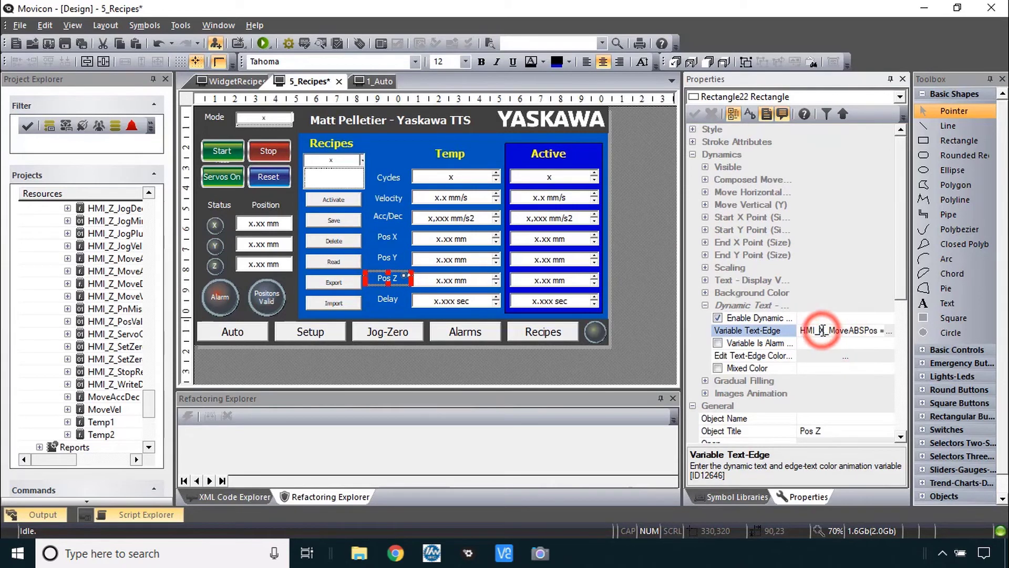
text(Temp_X_MoveABSPos)
click(828, 331)
key(BackSpace)
text(Z)
click(694, 114)
Give the Delay label dynamic text colour using HMI_Delay = Temp_Delay
key(Tab)
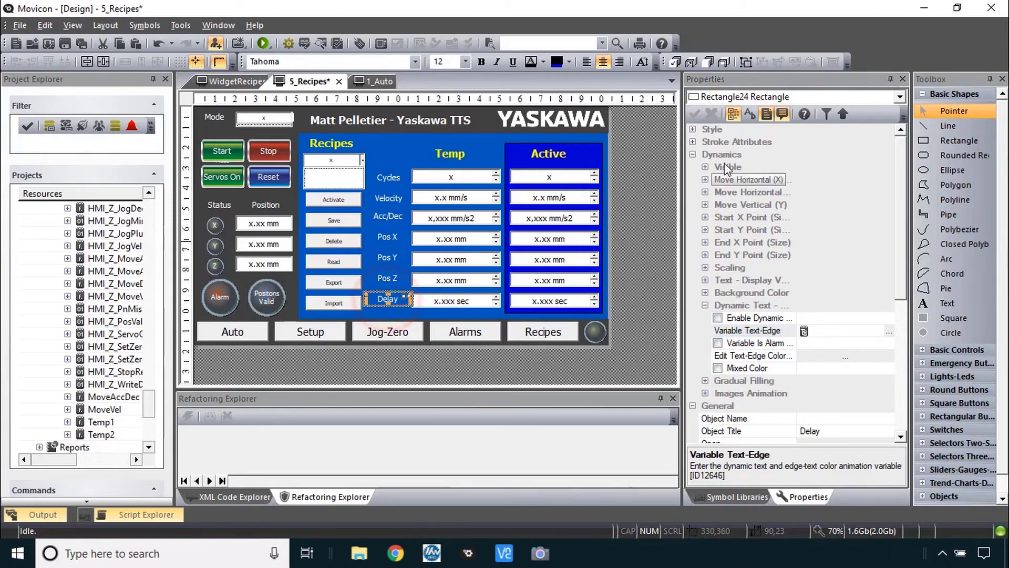
click(717, 318)
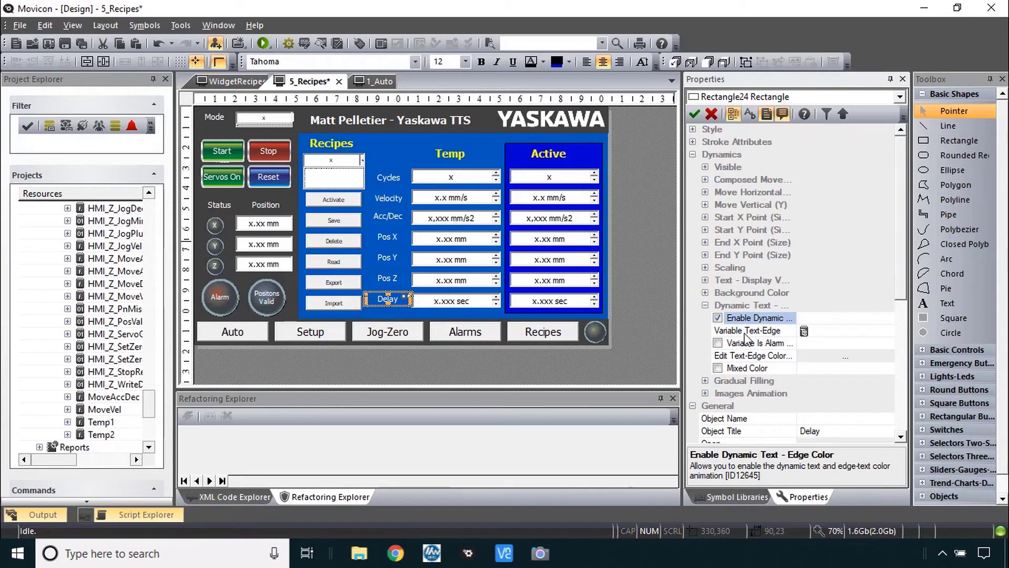
double_click(748, 336)
double_click(418, 255)
text(*delay*)
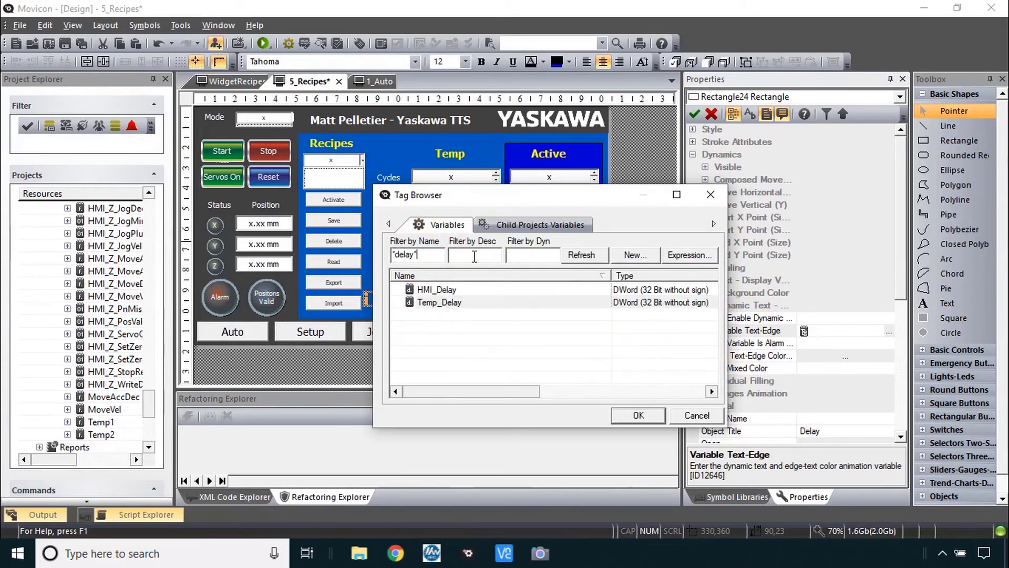
click(690, 254)
click(620, 289)
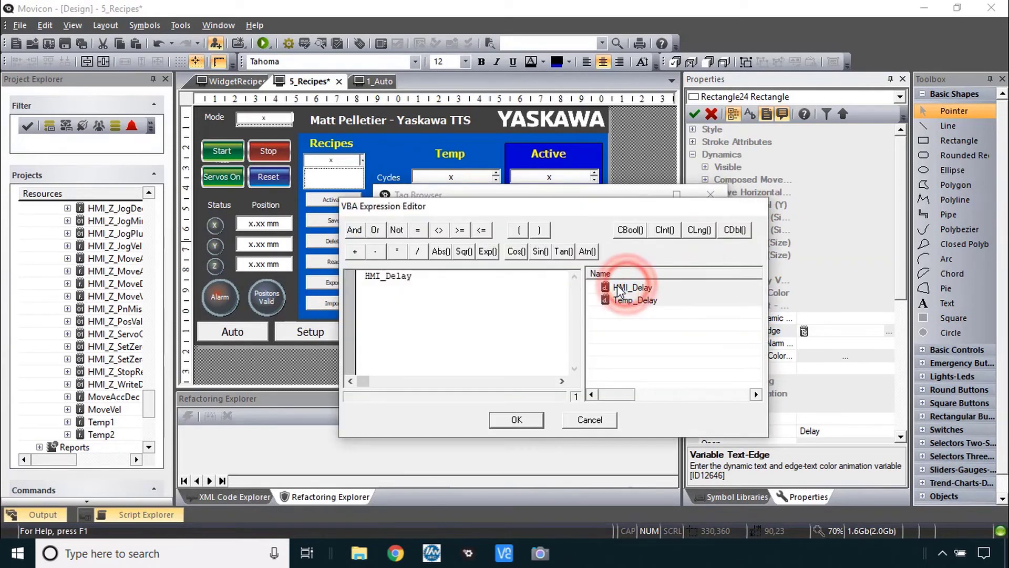
click(627, 301)
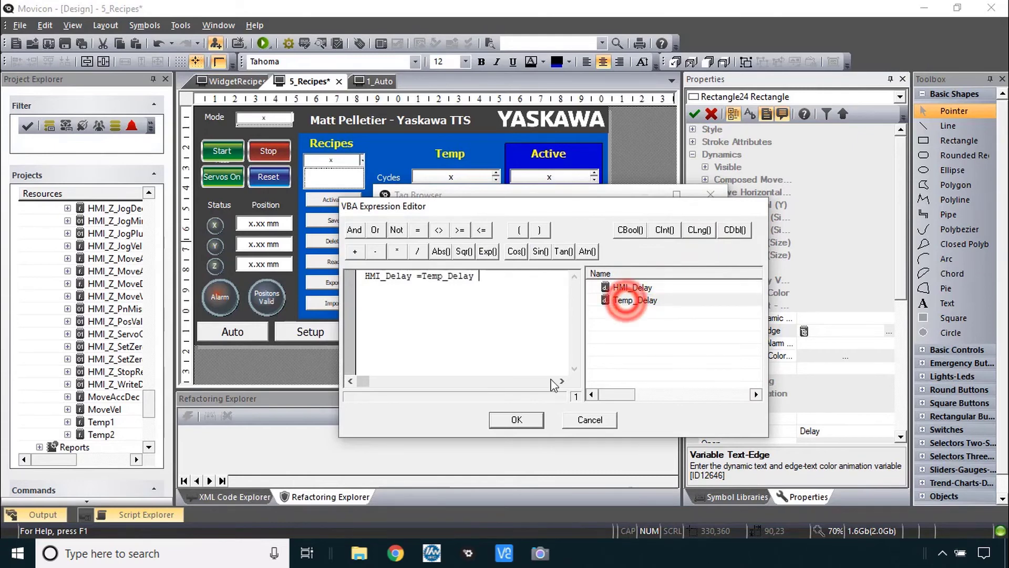
click(517, 421)
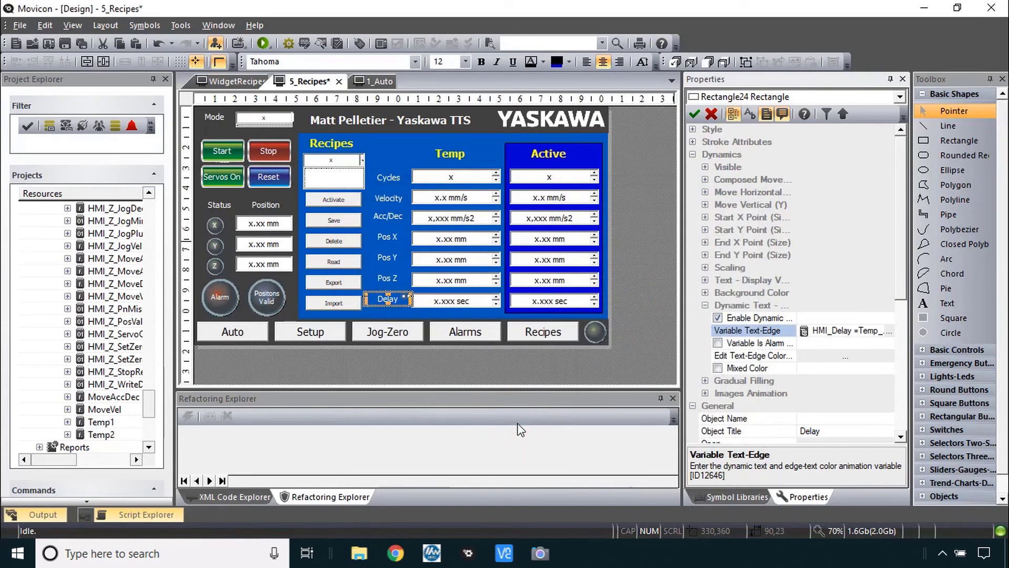
key(alt+Tab)
Set the Temp column value boxes to Read Only with Spin Enable turned off
scroll(622, 445, down, 3)
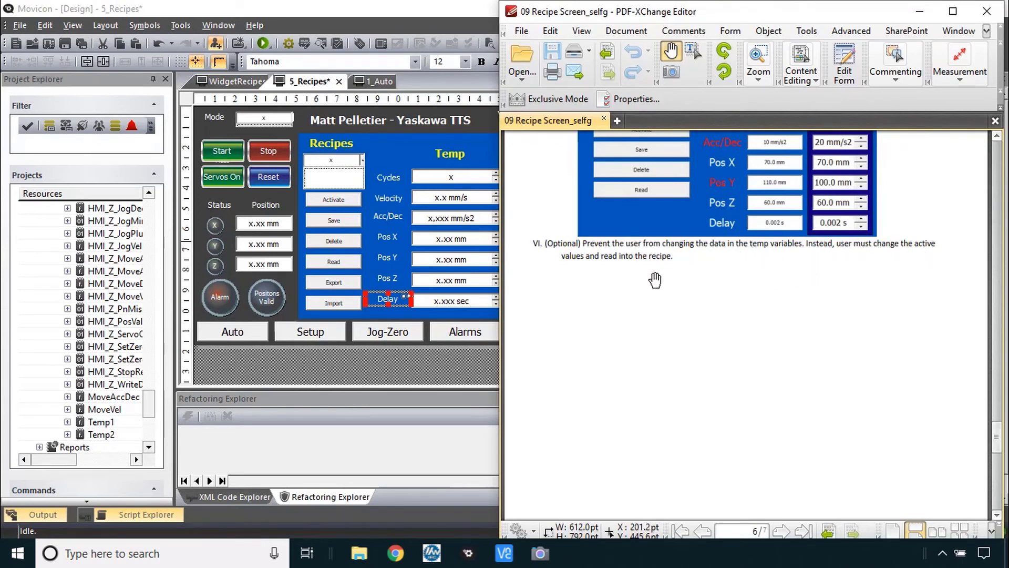
click(464, 152)
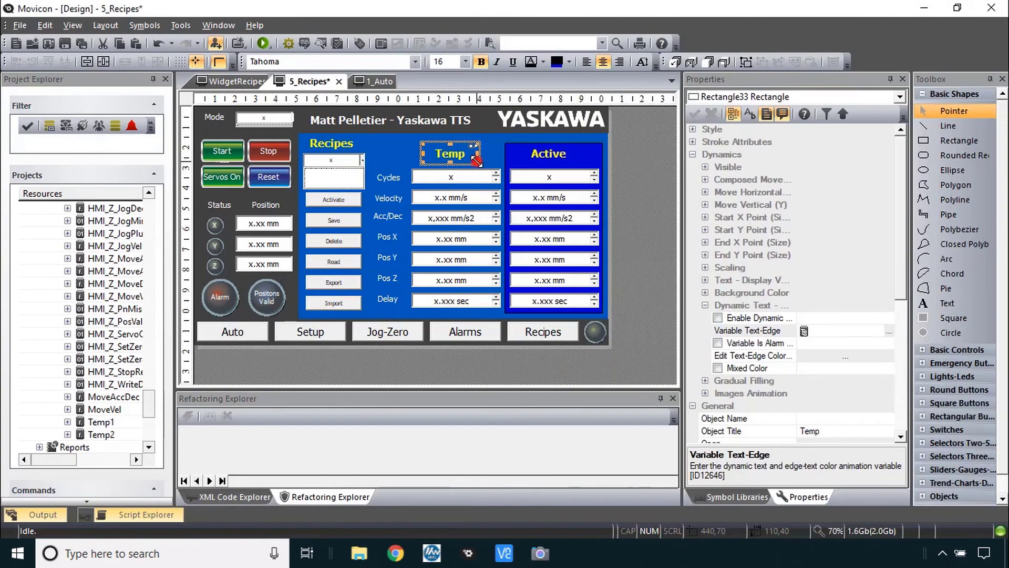
drag(469, 311, 489, 175)
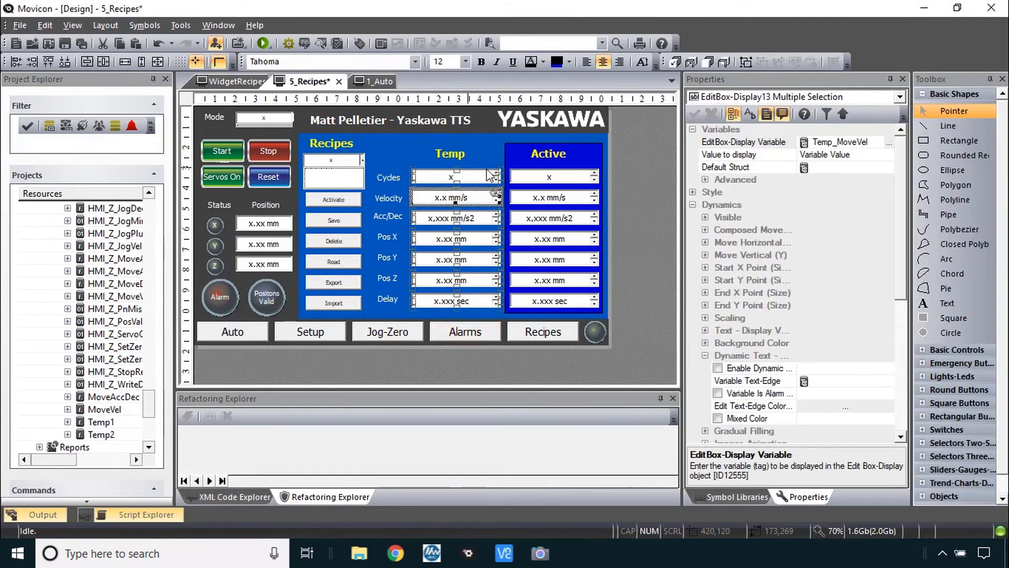
click(693, 192)
click(705, 204)
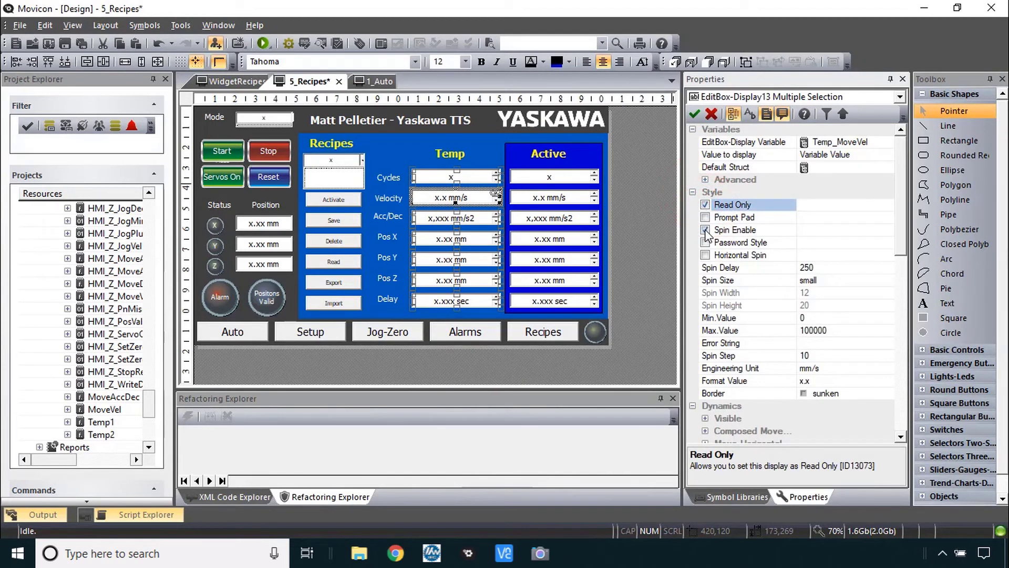
click(705, 230)
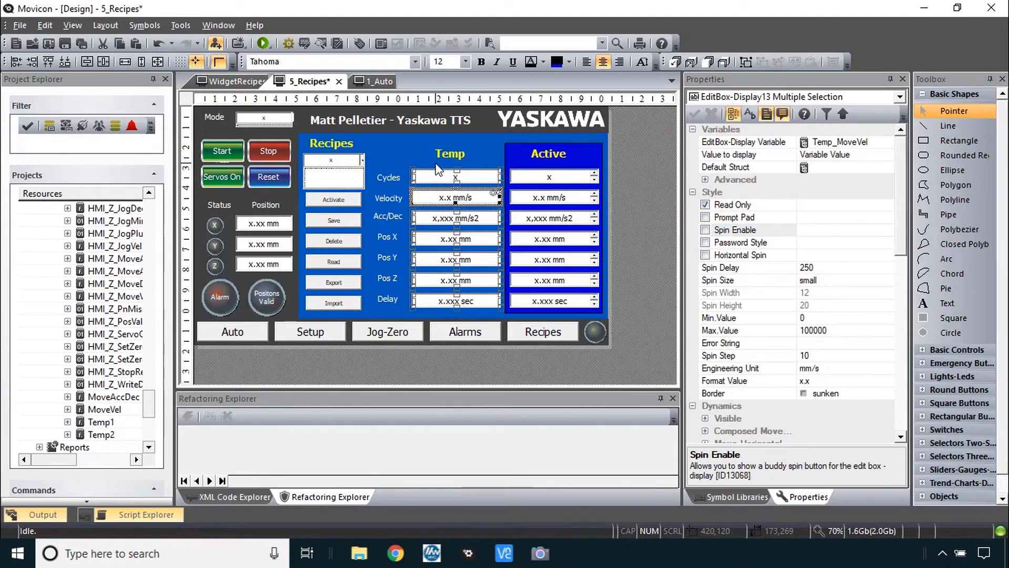
key(alt+Tab)
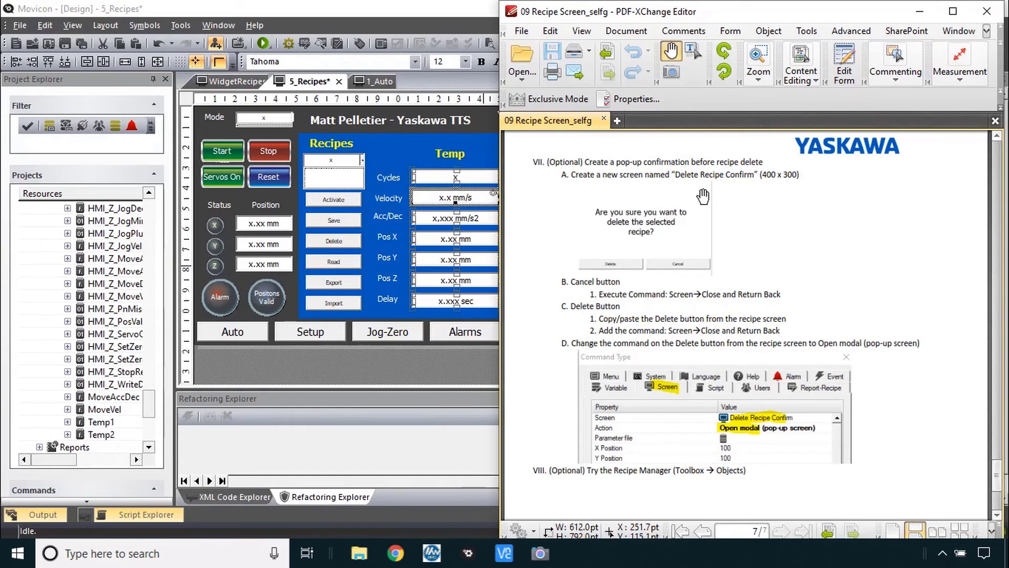
click(150, 407)
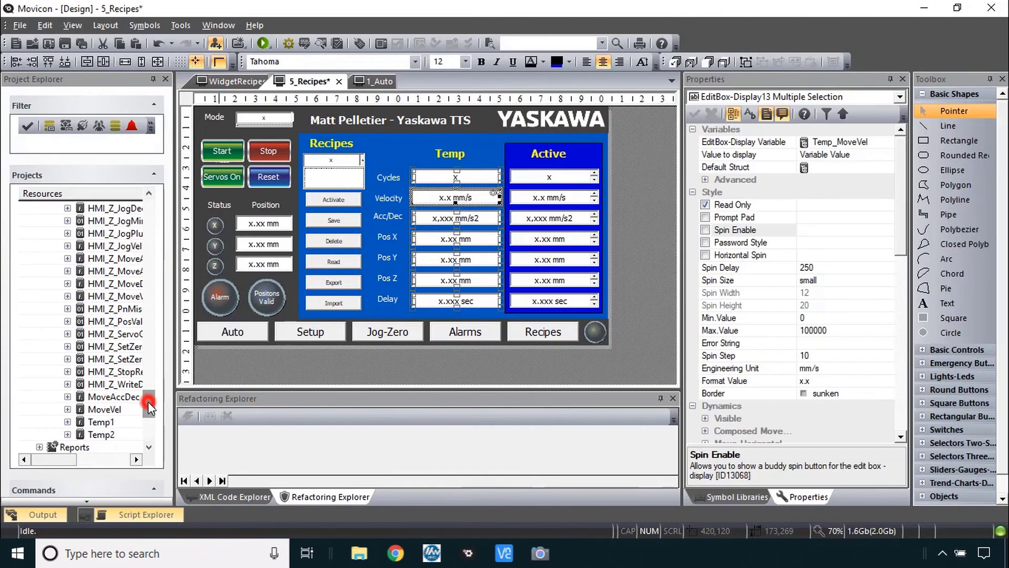
scroll(142, 427, down, 5)
Add a new screen named Delete Recipe Confirm with a white background
right_click(98, 274)
click(153, 349)
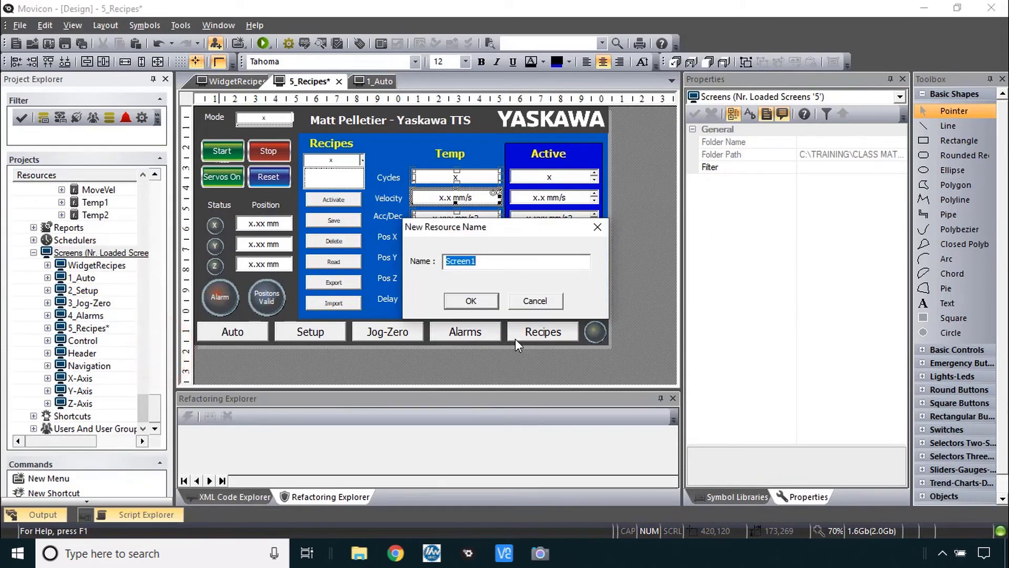
text(Delete Recipe Confirm)
click(478, 300)
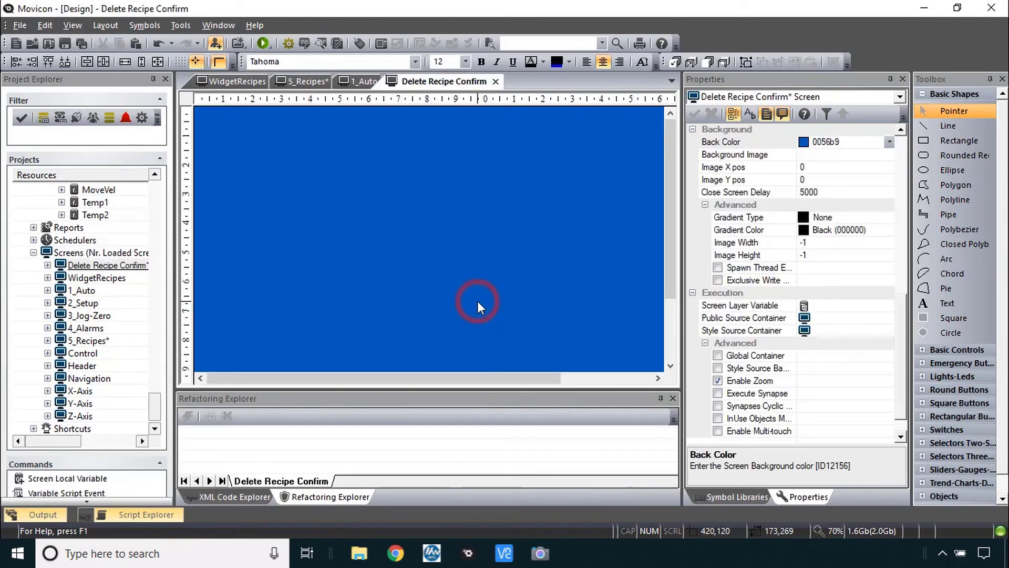
click(888, 142)
click(874, 169)
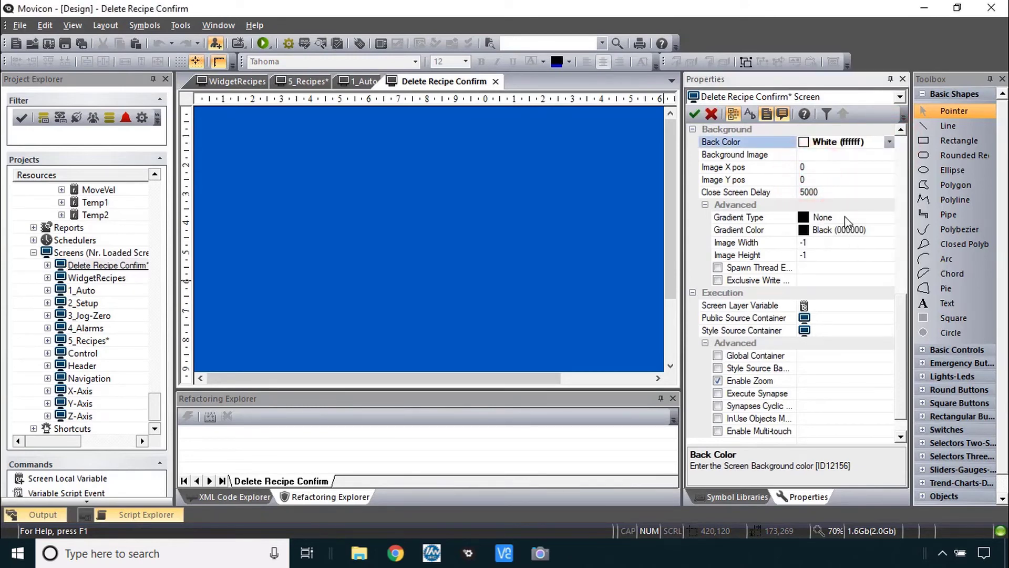
Set the new screen's height to 300, making it 400 x 300
scroll(844, 216, up, 10)
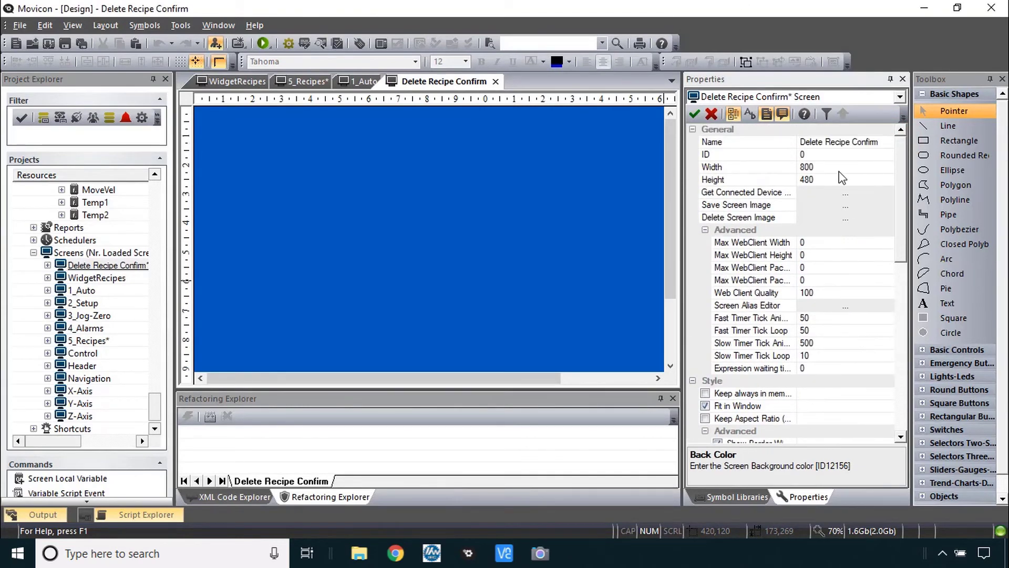
click(828, 167)
key(alt+Tab)
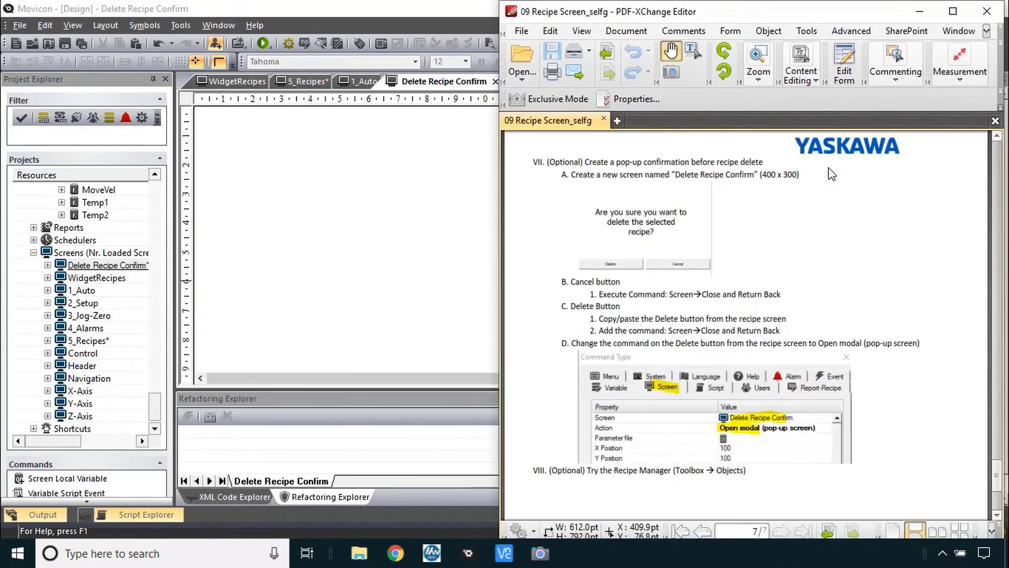
key(alt+Tab)
click(863, 180)
text(3)
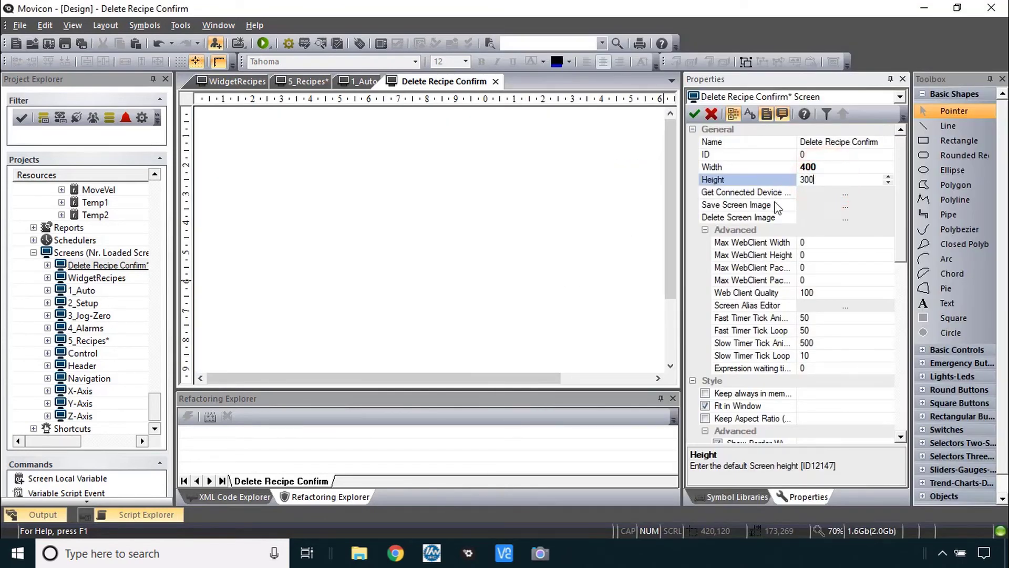
text(00)
click(694, 114)
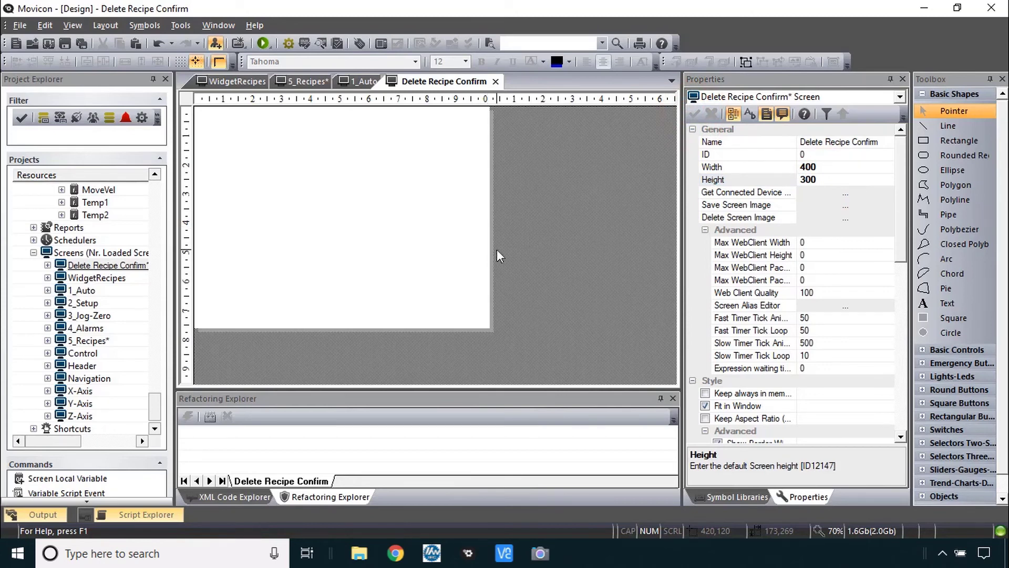
key(alt+Tab)
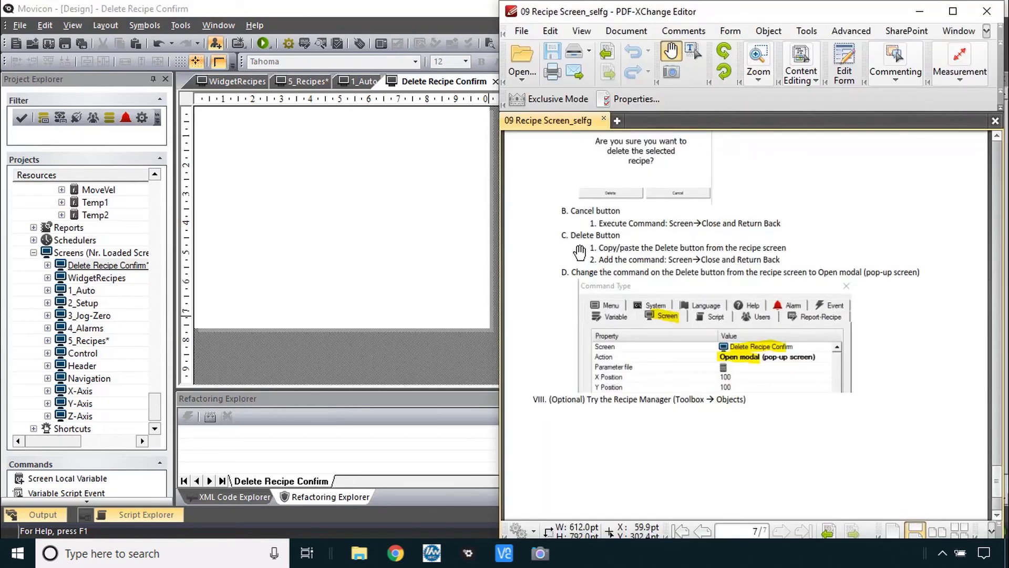
Copy the Delete button from 5_Recipes onto the confirm screen's lower left
click(302, 81)
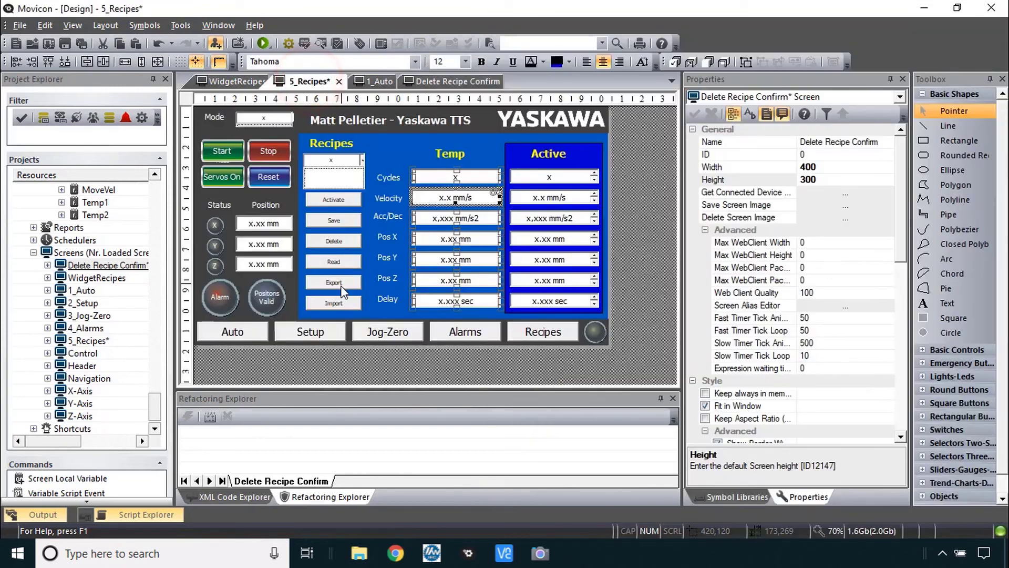
click(342, 240)
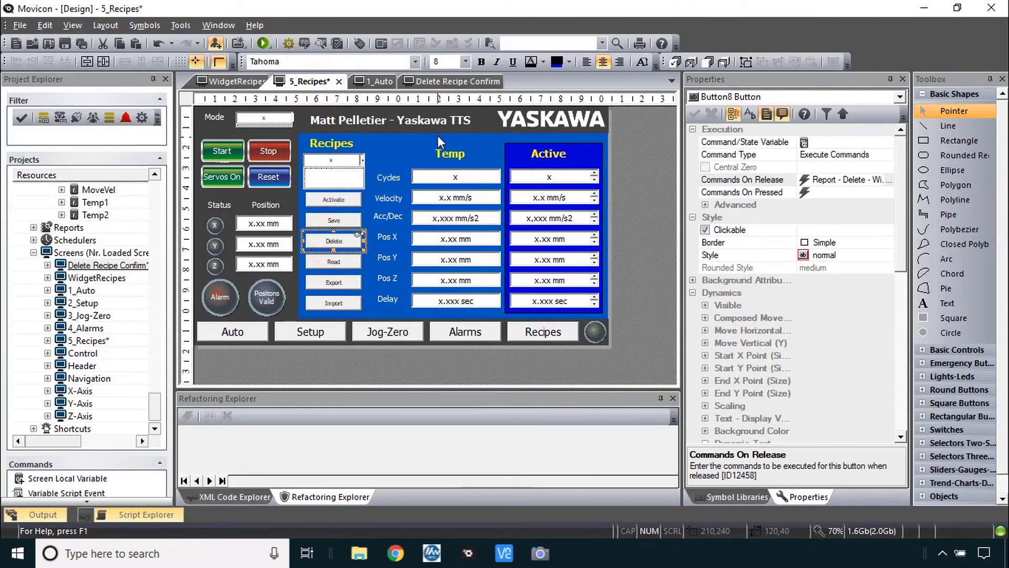
click(449, 81)
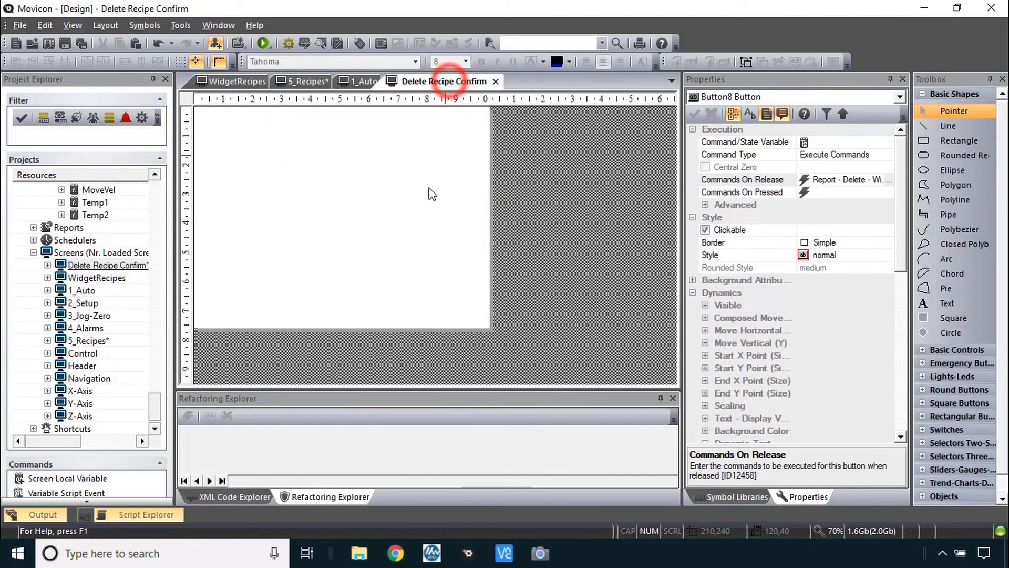
drag(377, 292, 321, 313)
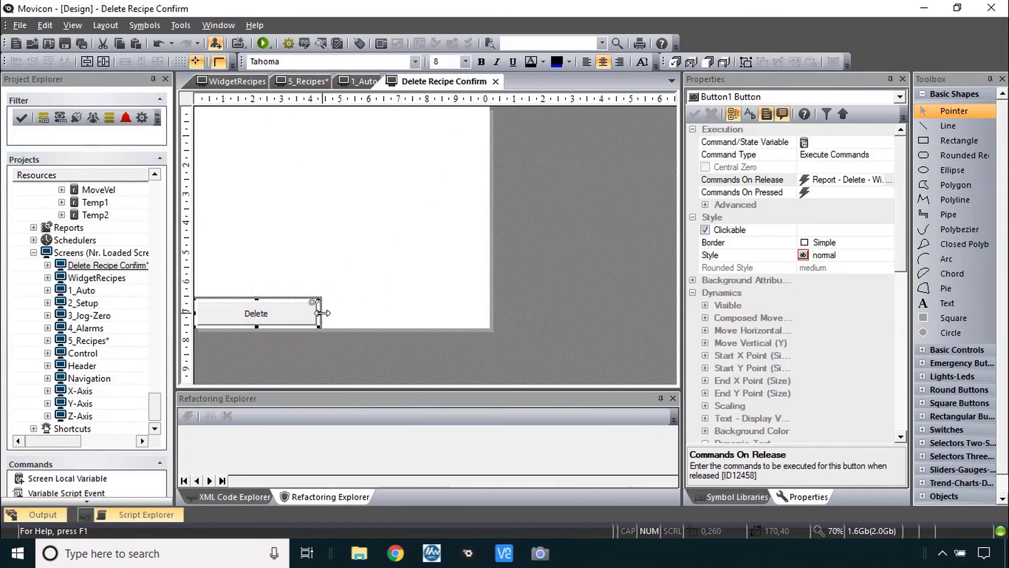
key(alt+Tab)
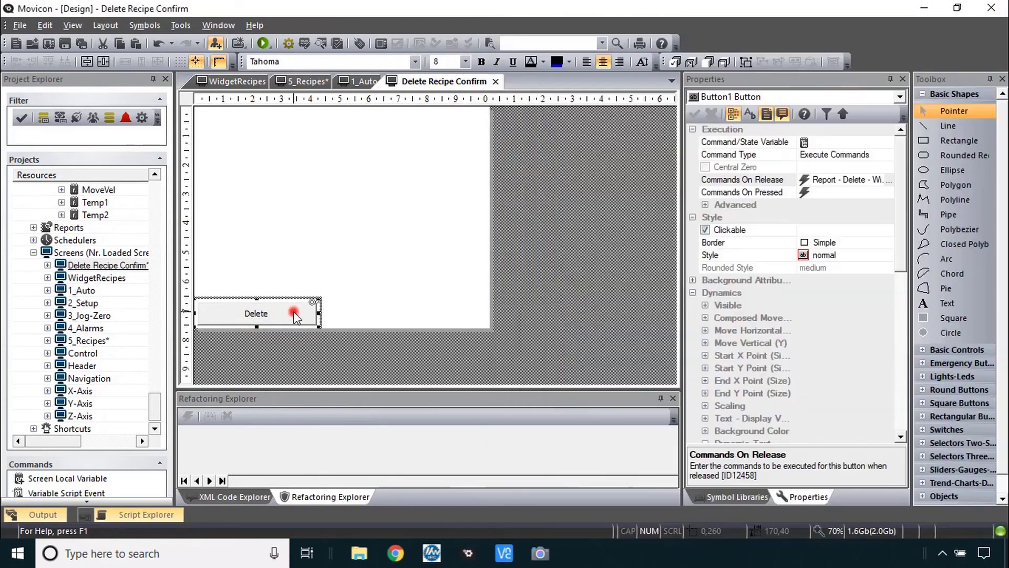
click(297, 312)
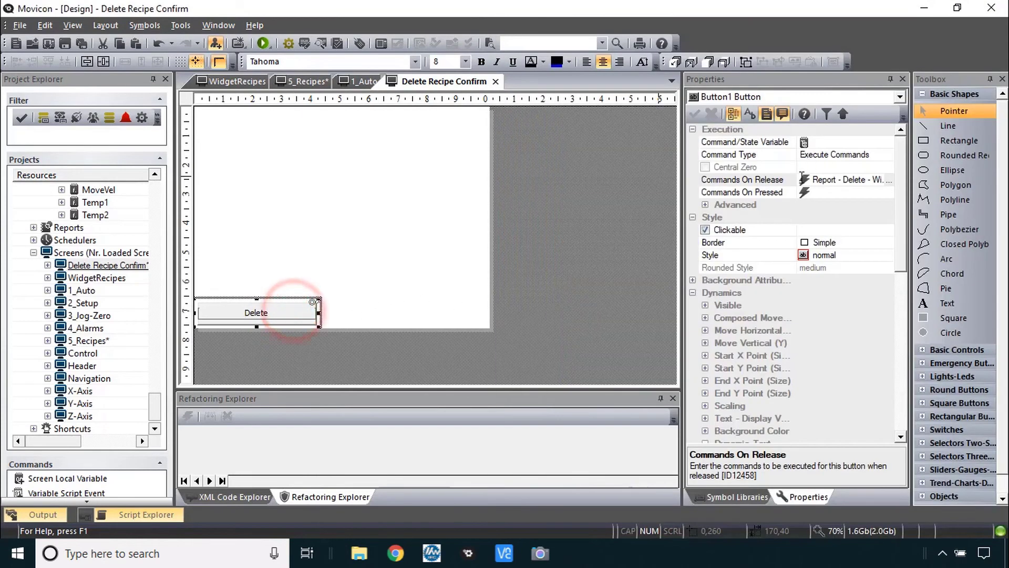
Add a Close and Return Back screen command to the Delete button's release commands
double_click(768, 180)
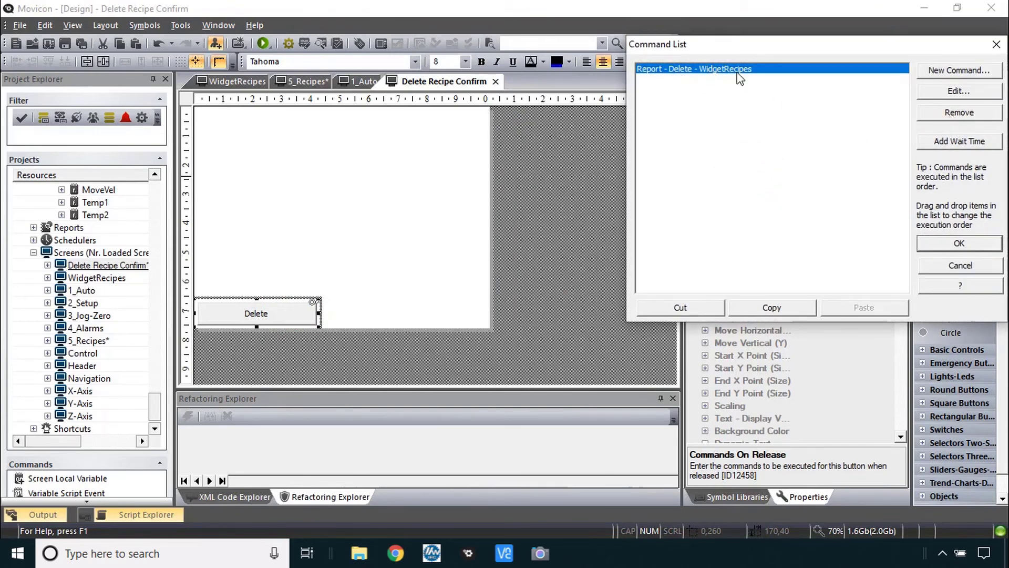
click(958, 70)
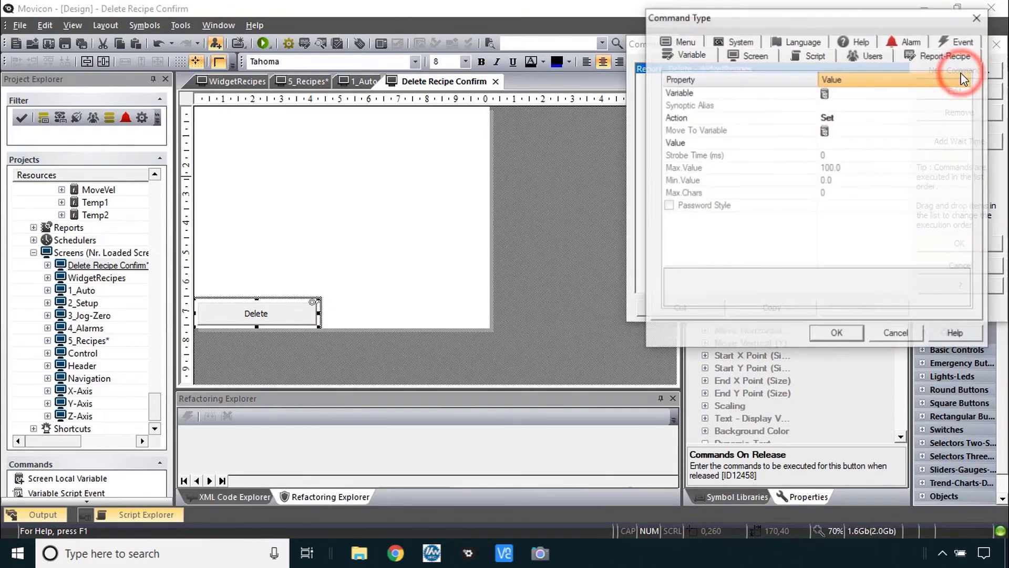
click(749, 54)
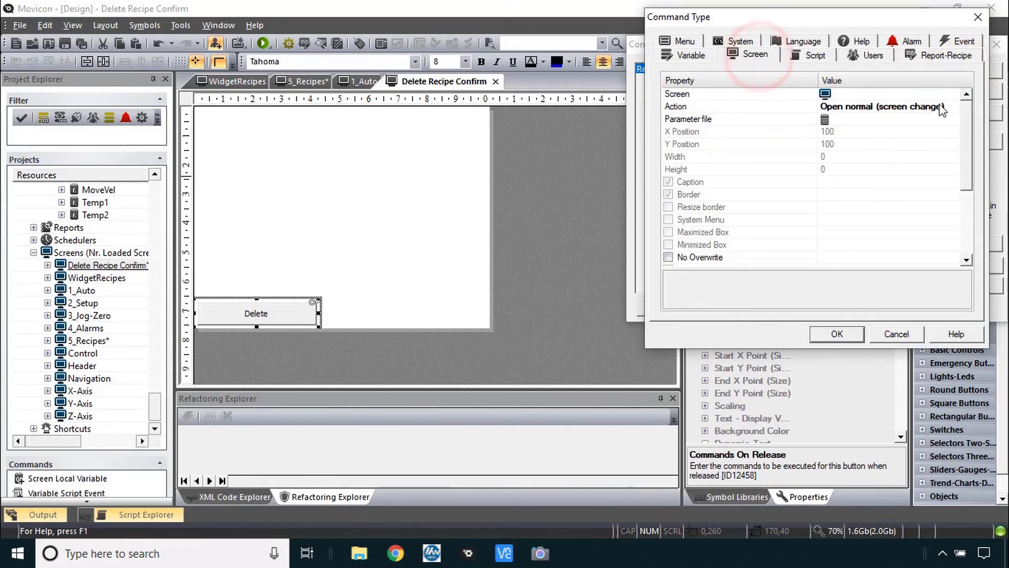
click(950, 106)
click(880, 167)
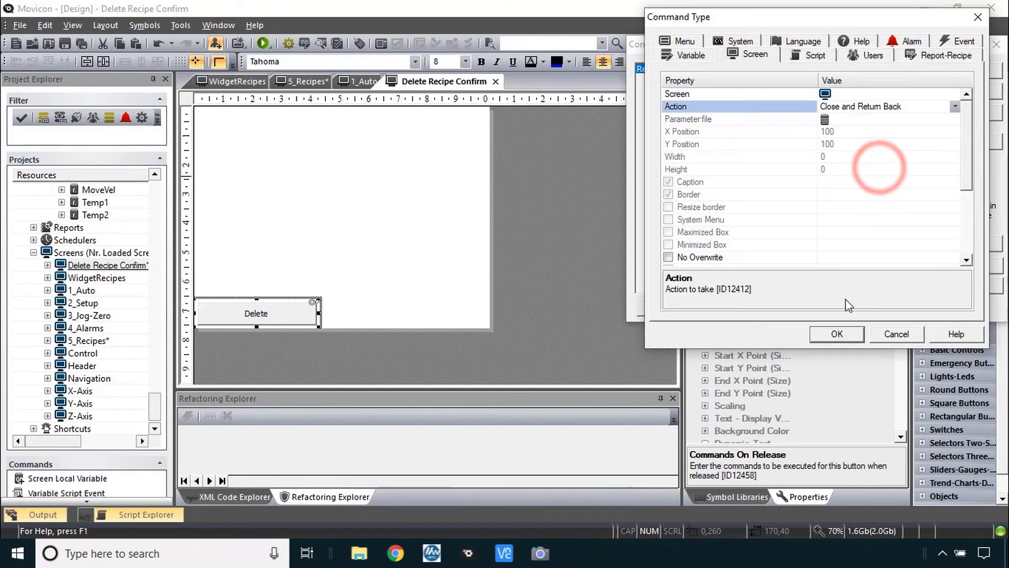
click(836, 334)
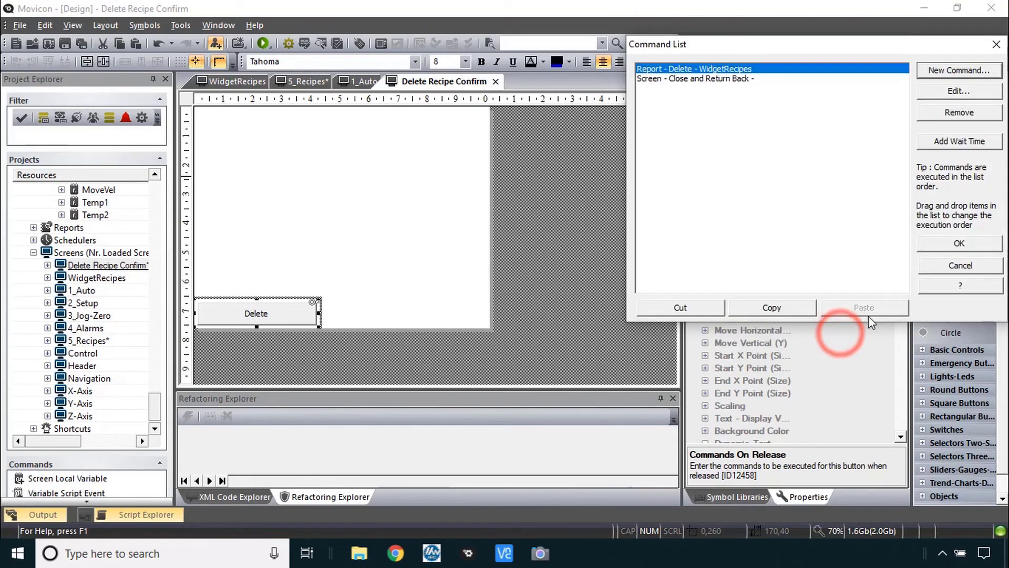
click(953, 245)
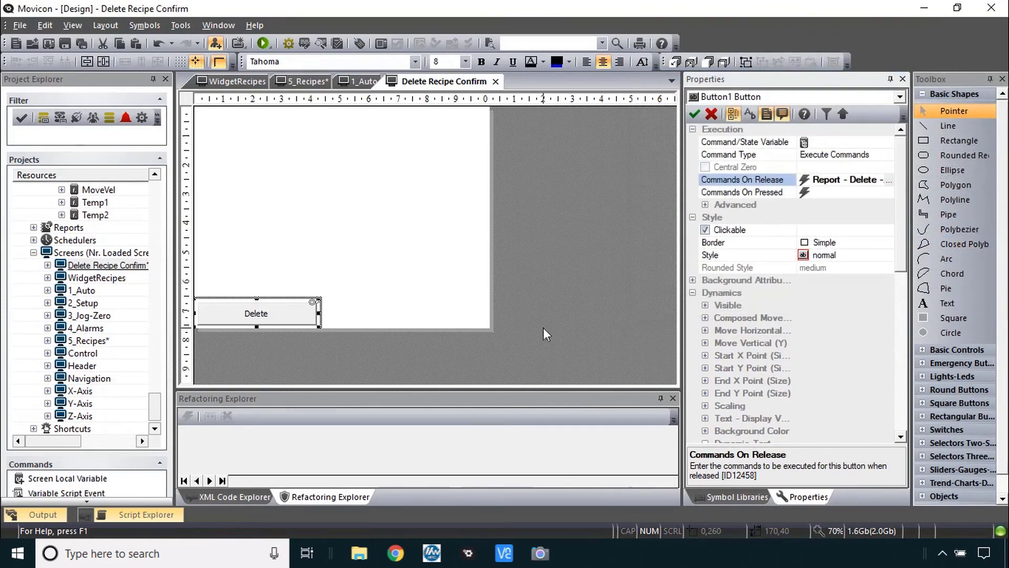
Duplicate Delete to the right as a Cancel button without the delete-recipe command
drag(270, 315, 415, 316)
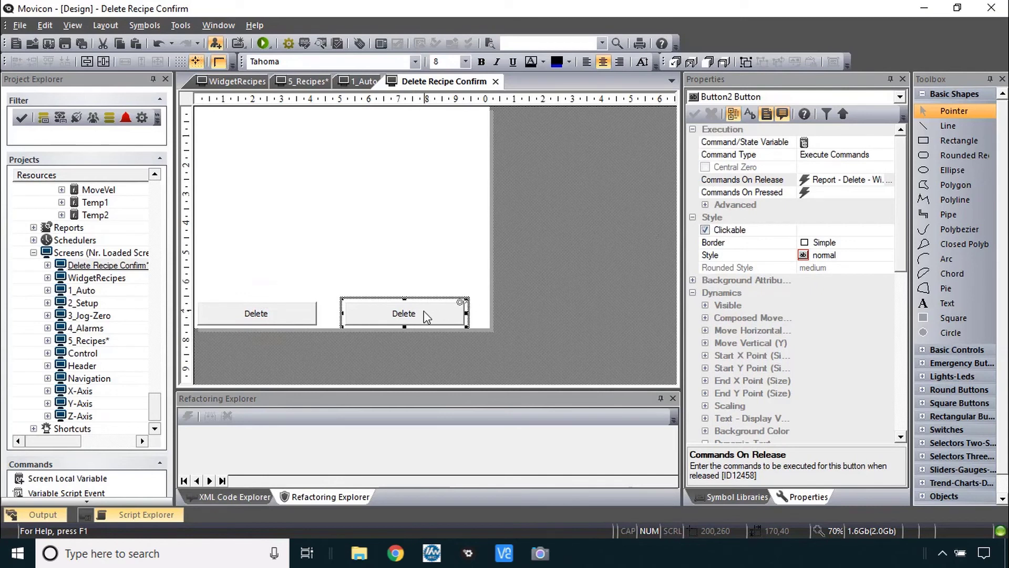
double_click(412, 309)
text(Cancel)
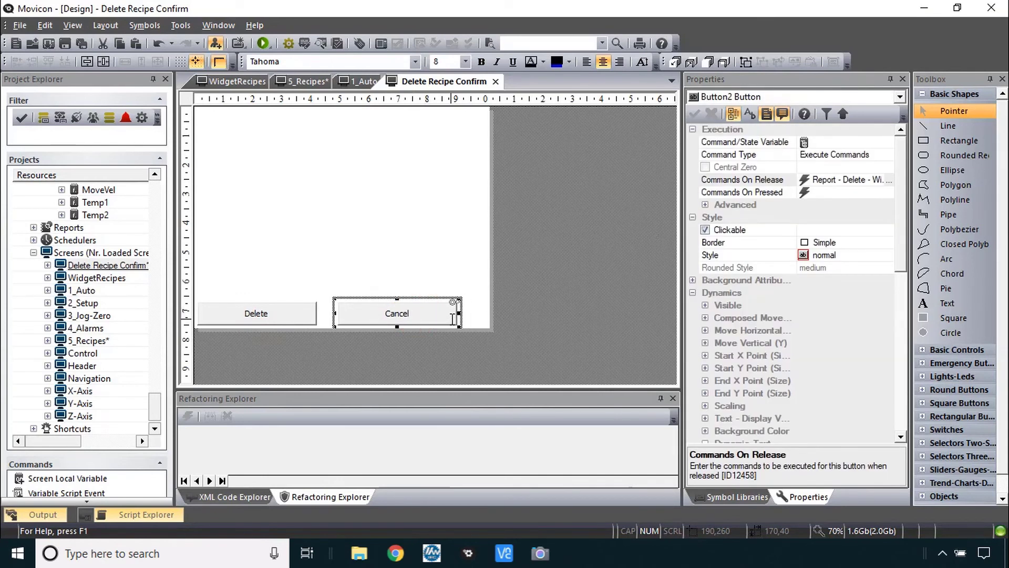
double_click(767, 179)
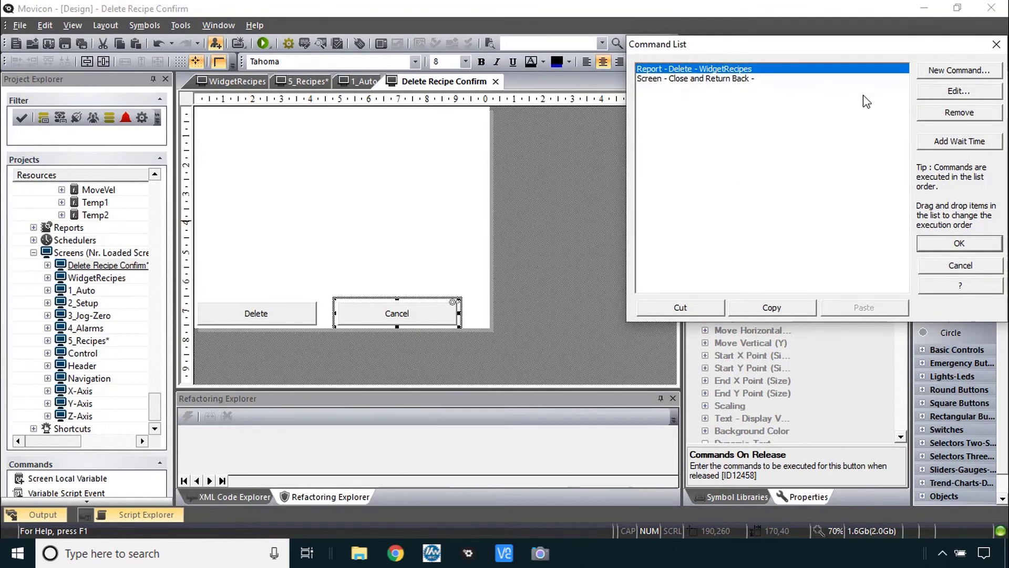
click(925, 111)
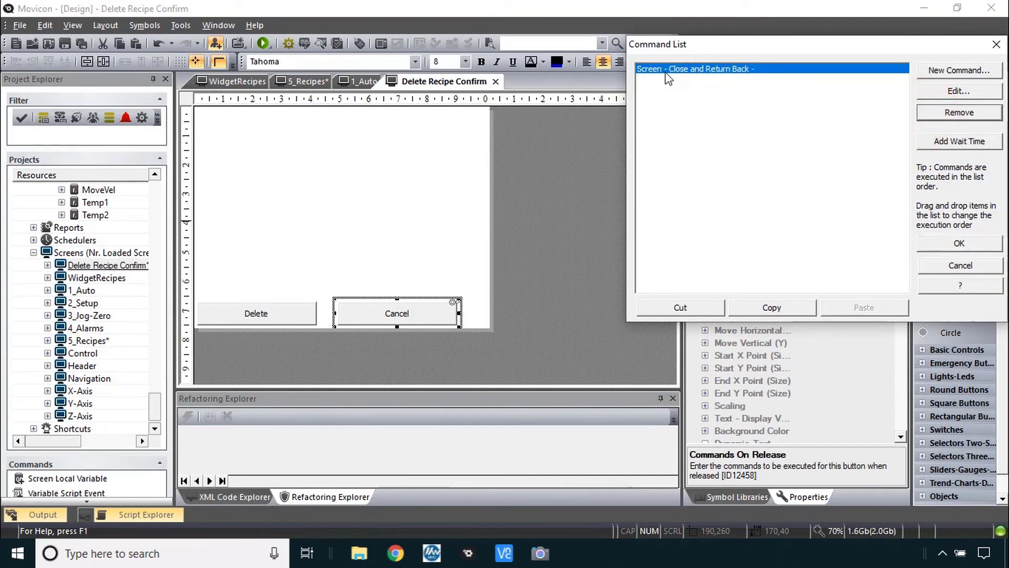
click(977, 248)
Draw a size-20 'Confirm Delete of Selected Recipe' text box above the two buttons
click(946, 303)
drag(218, 131, 453, 239)
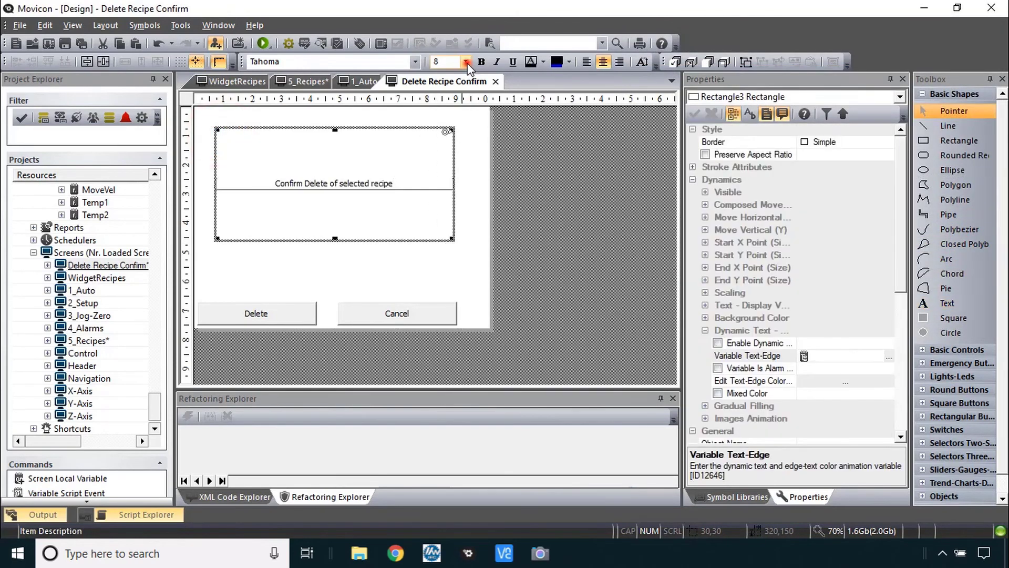
click(466, 62)
click(451, 150)
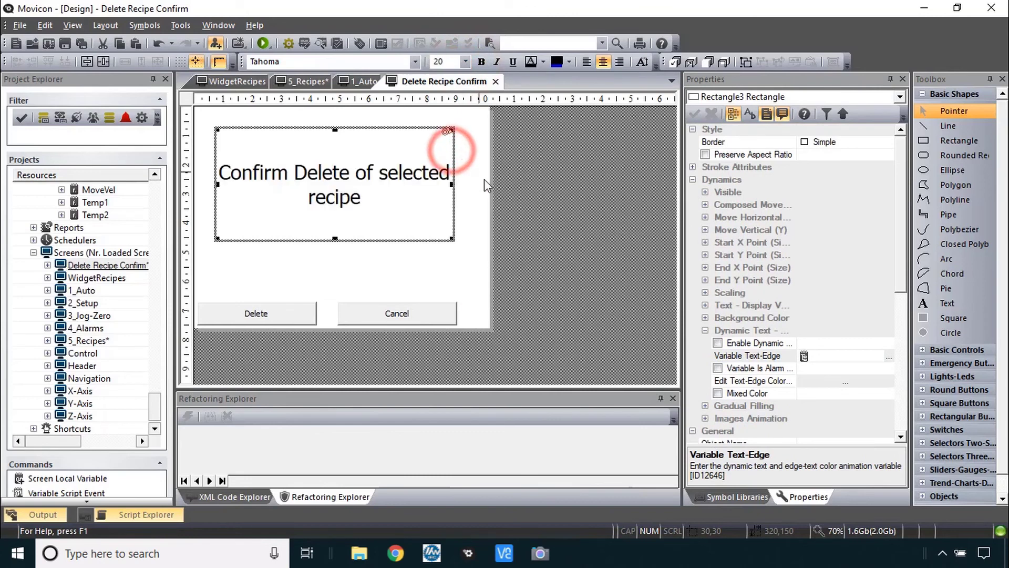
click(504, 261)
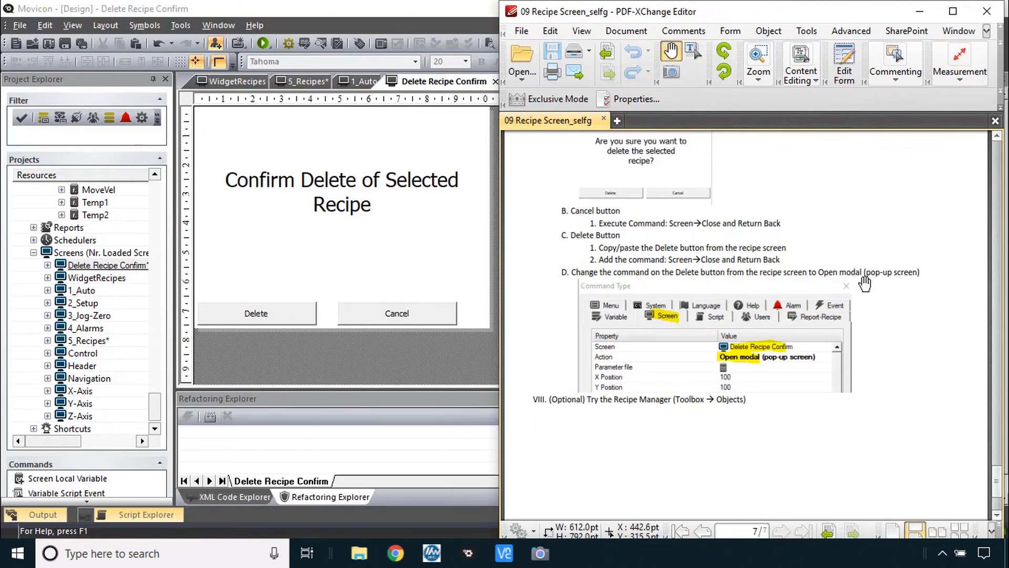
On the 5_Recipes screen, open the Delete button's commands and remove its existing delete-recipe command
click(274, 82)
click(333, 239)
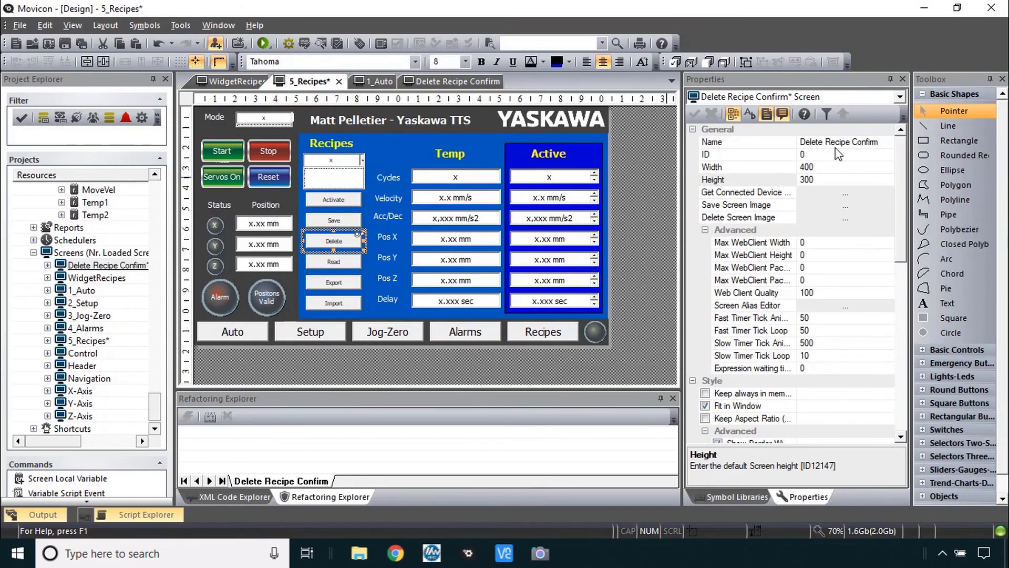
click(343, 243)
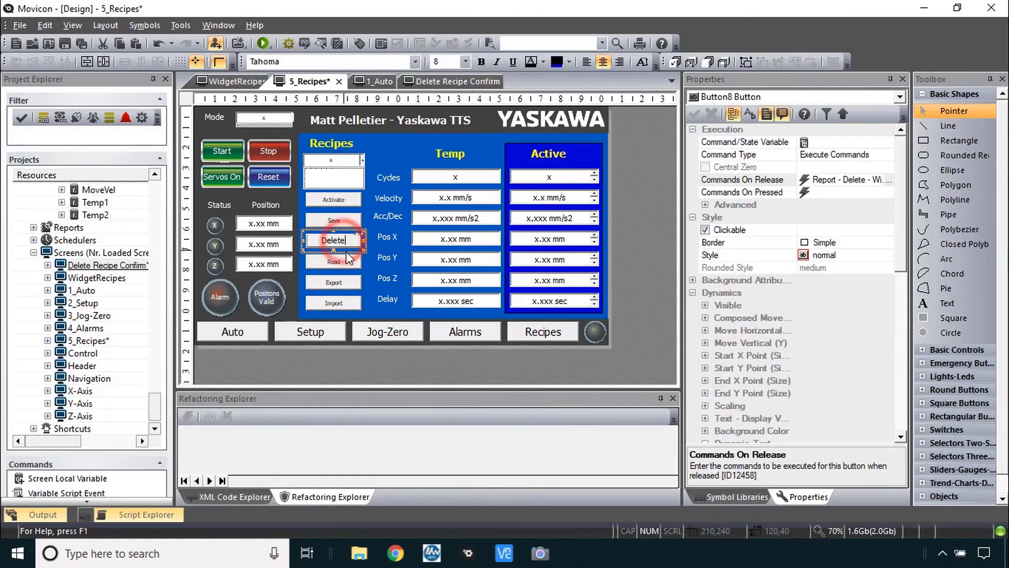
double_click(768, 180)
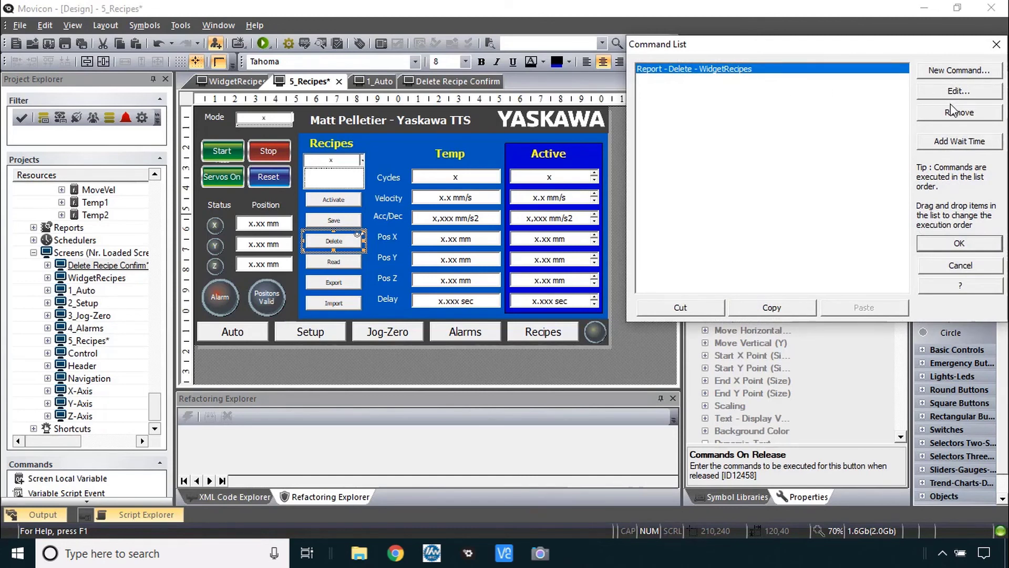
click(952, 105)
Add a Screen command that opens Delete Recipe Confirm as a modal pop-up, and accept it
click(941, 69)
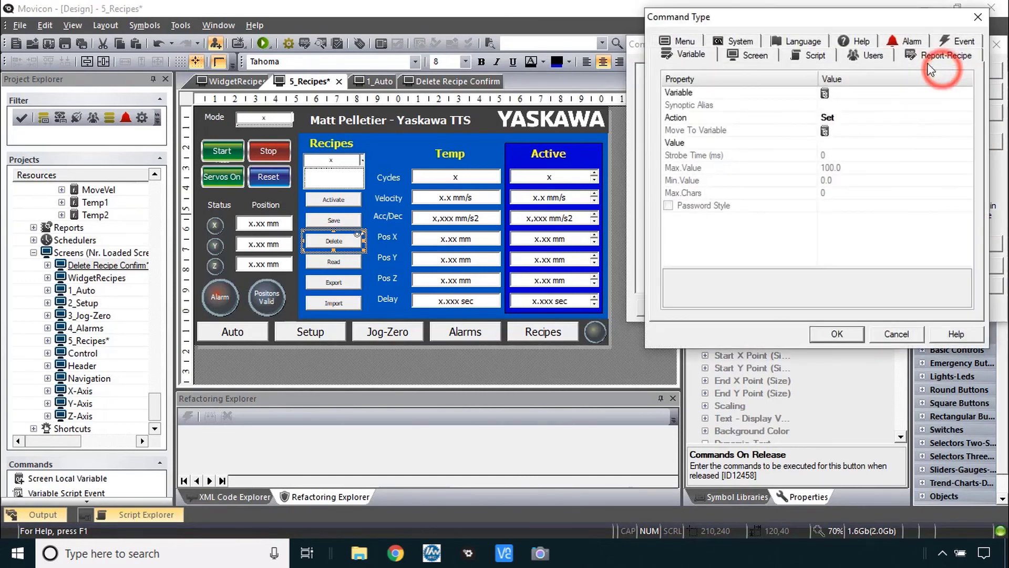
click(754, 54)
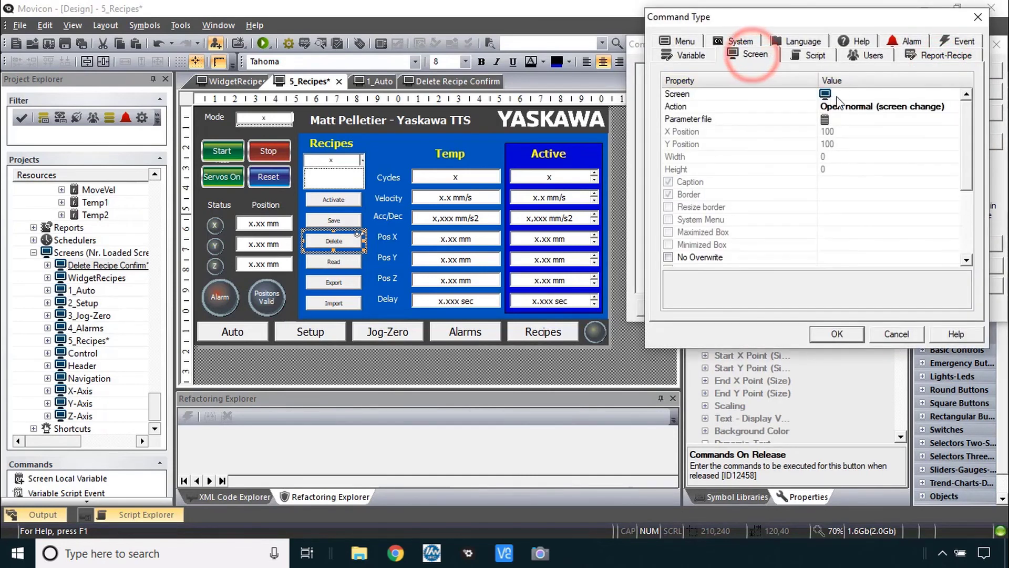
click(954, 109)
click(917, 124)
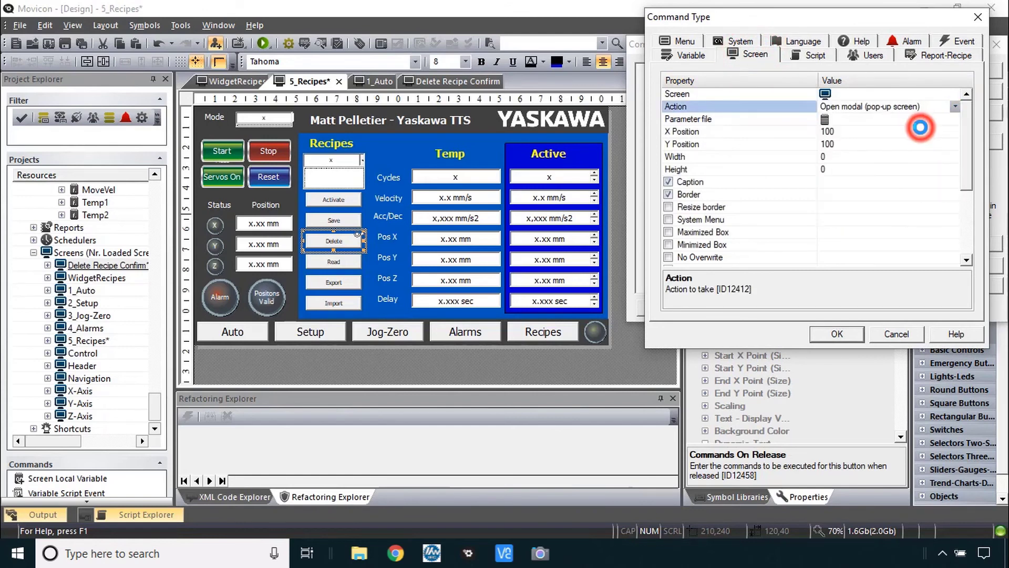
double_click(791, 95)
click(136, 314)
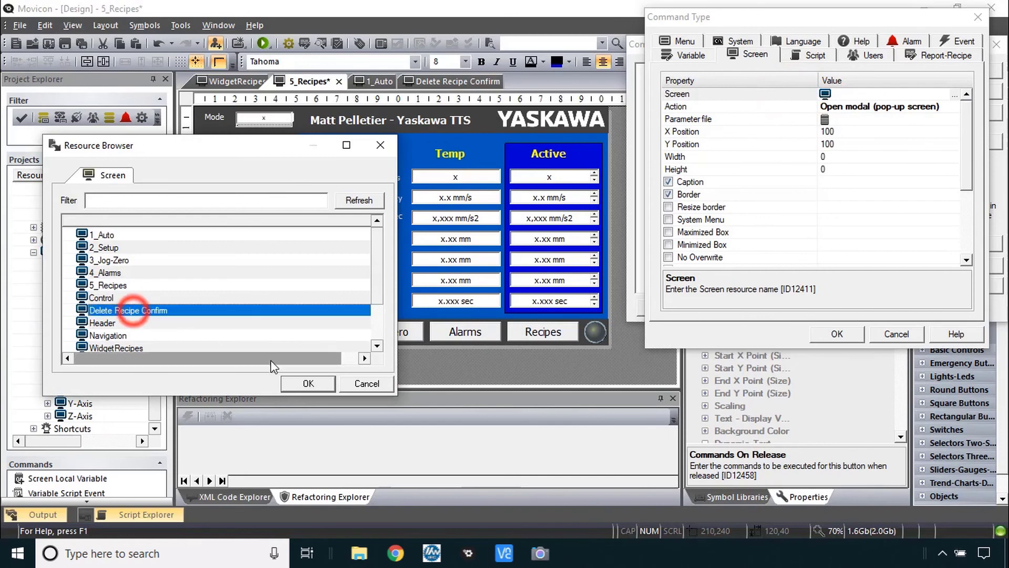
click(308, 383)
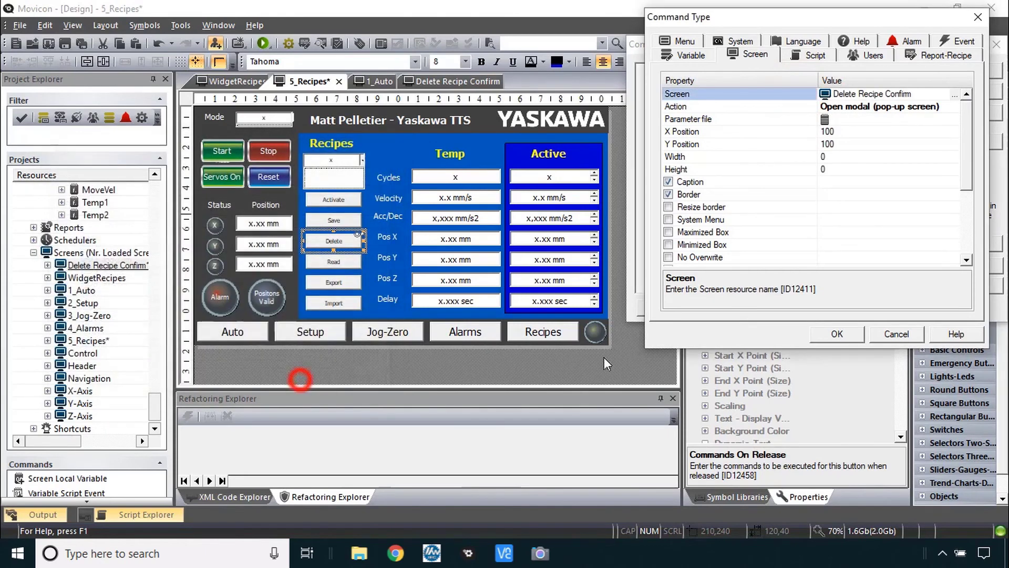
click(838, 336)
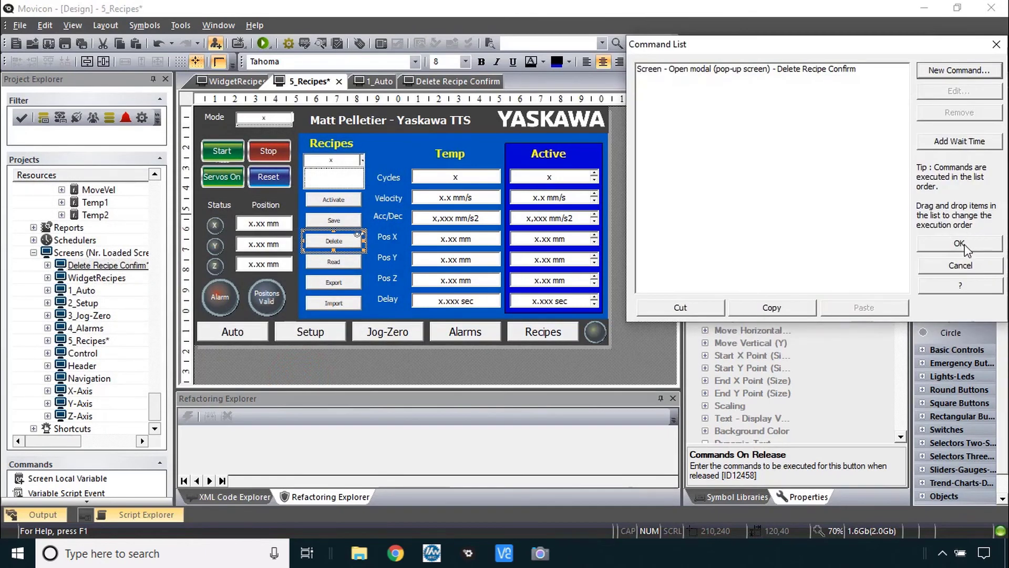
click(959, 243)
key(alt+Tab)
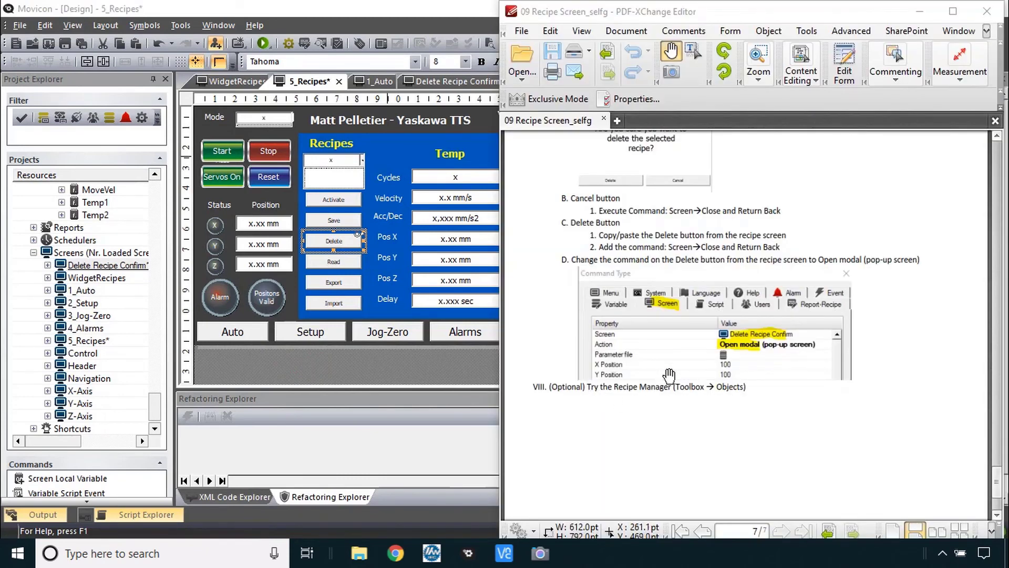
Place a Recipe Manager window from the Objects toolbox onto the WidgetRecipes screen
click(478, 379)
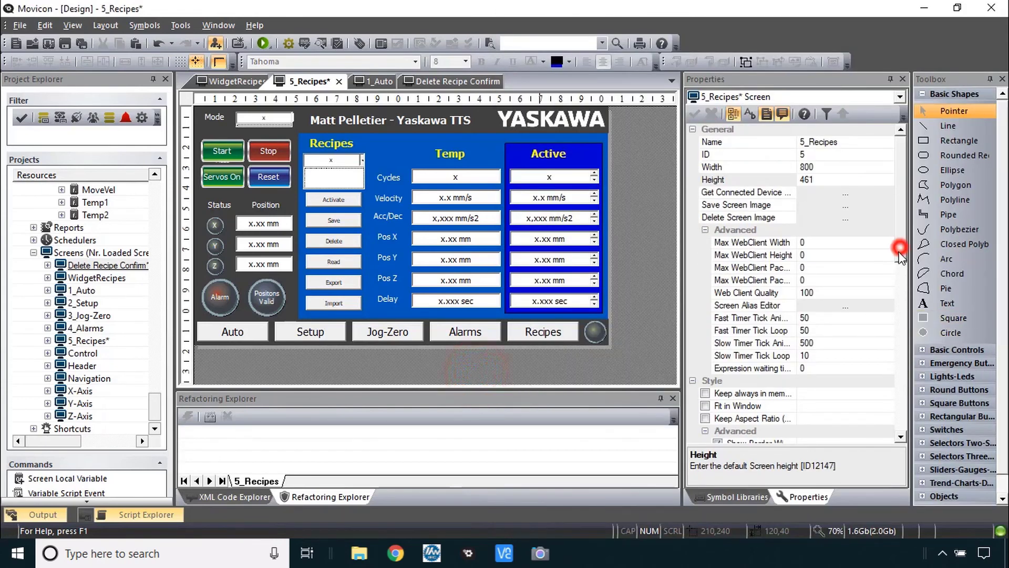
click(899, 257)
click(944, 495)
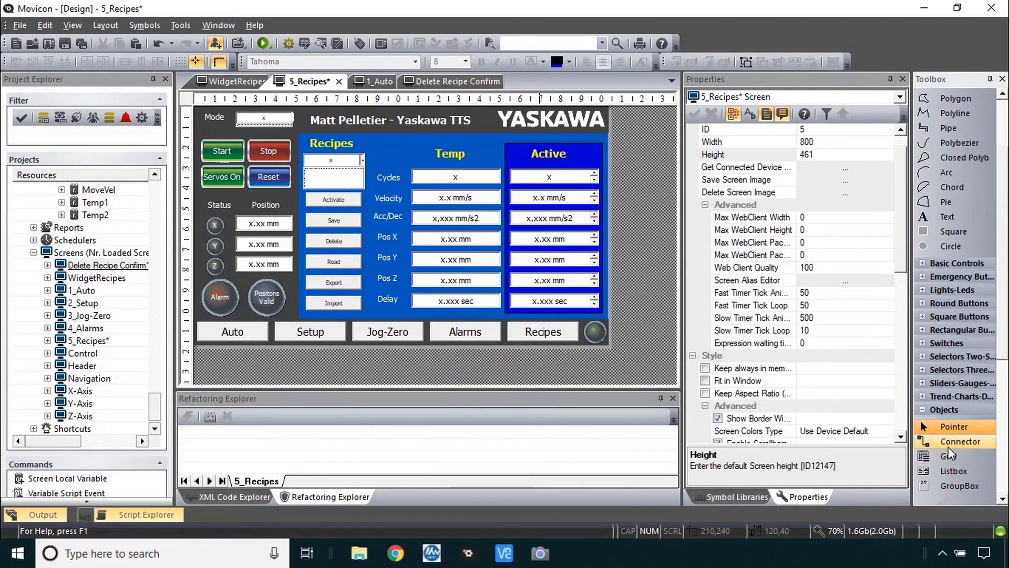
scroll(949, 447, down, 5)
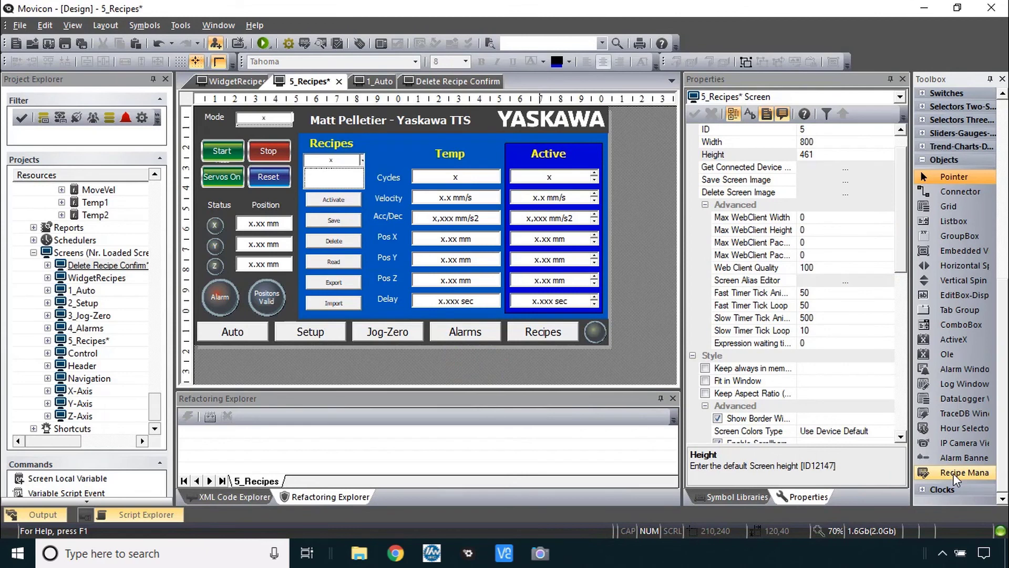
click(951, 472)
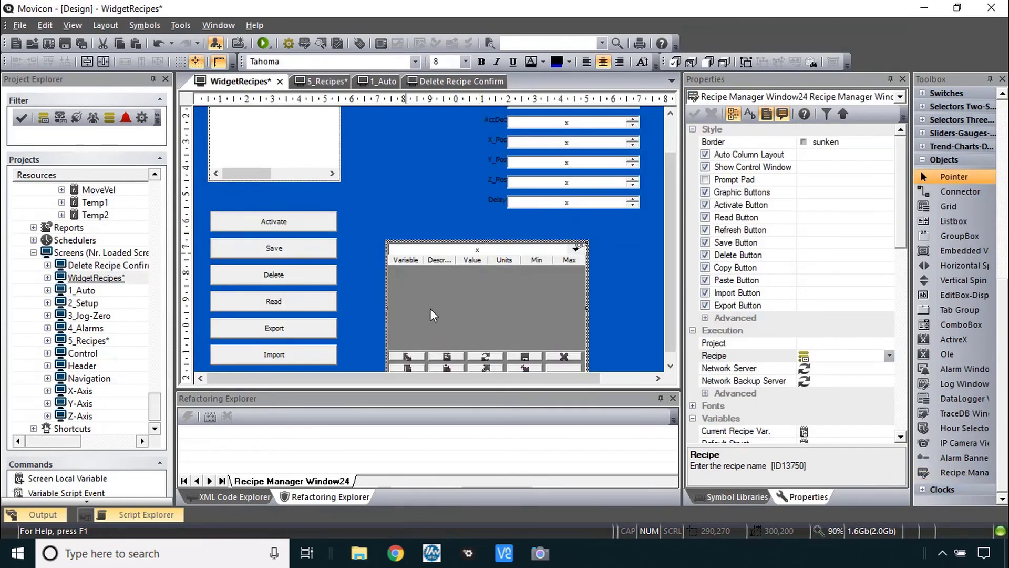
Move the Recipe Manager window higher and enlarge it to about 500 by 280 beside the recipe buttons
drag(431, 312, 462, 300)
drag(413, 228, 332, 167)
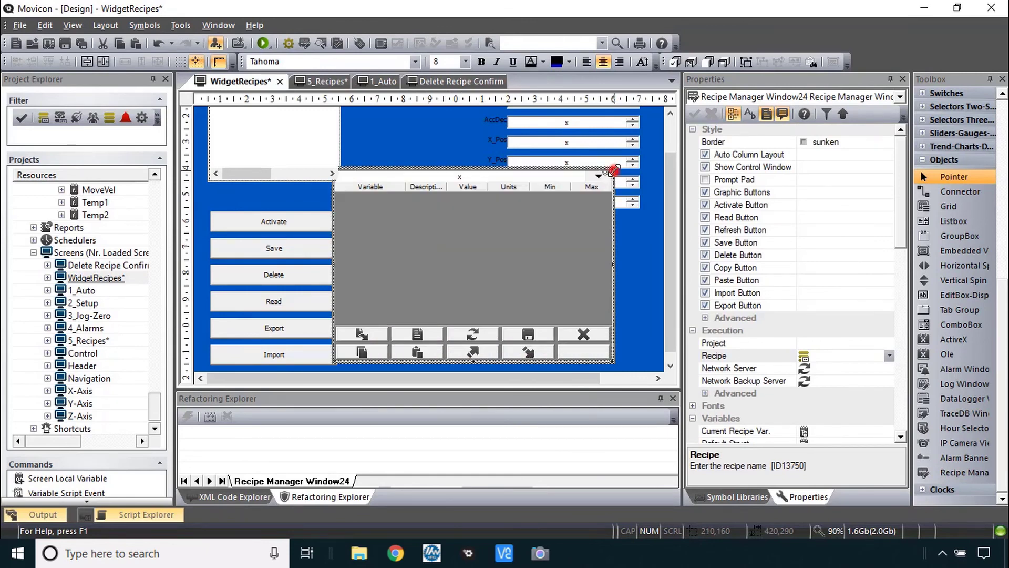
drag(614, 170, 669, 174)
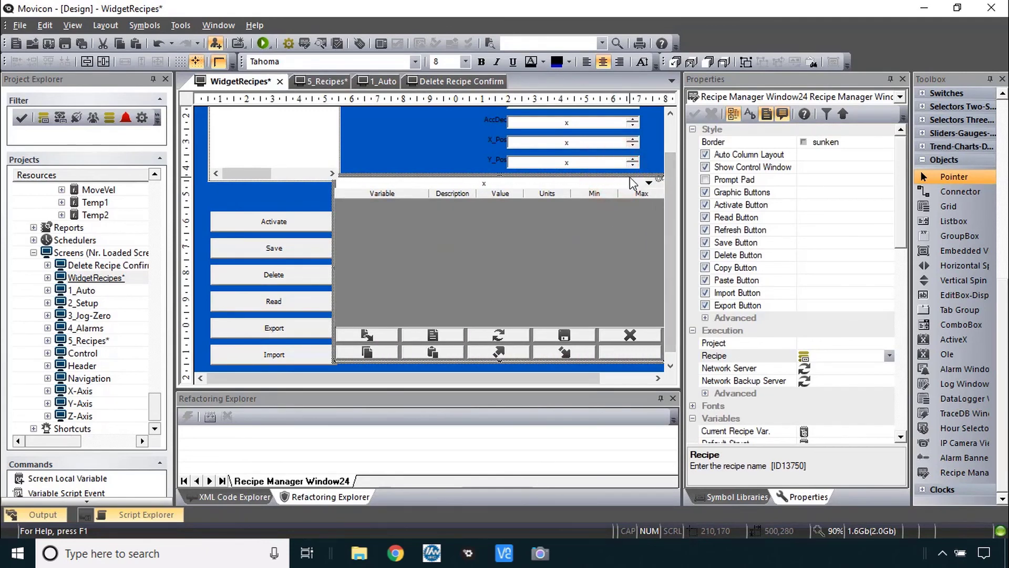
key(alt+Tab)
scroll(666, 237, up, 4)
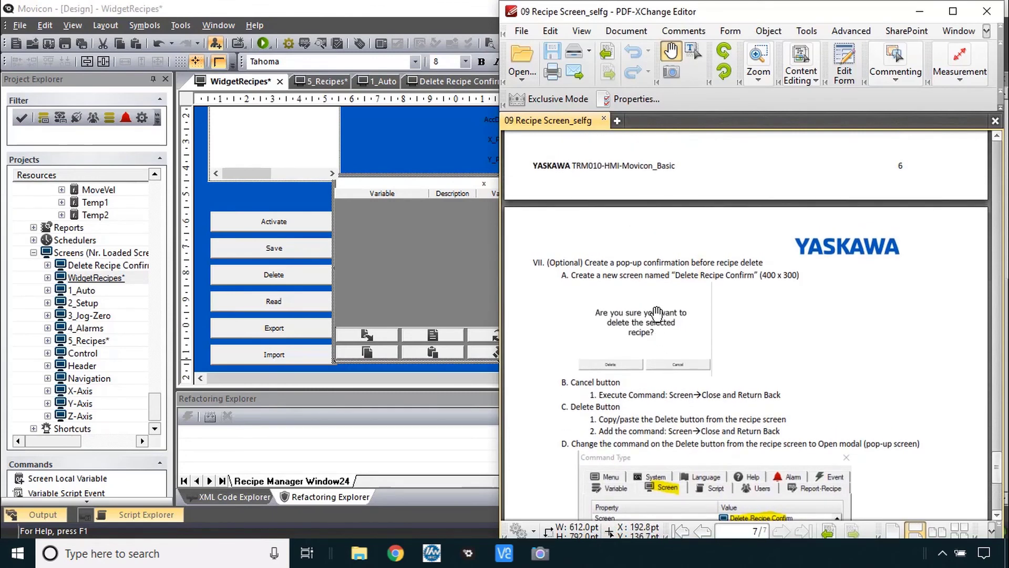
scroll(657, 313, up, 5)
scroll(657, 314, down, 6)
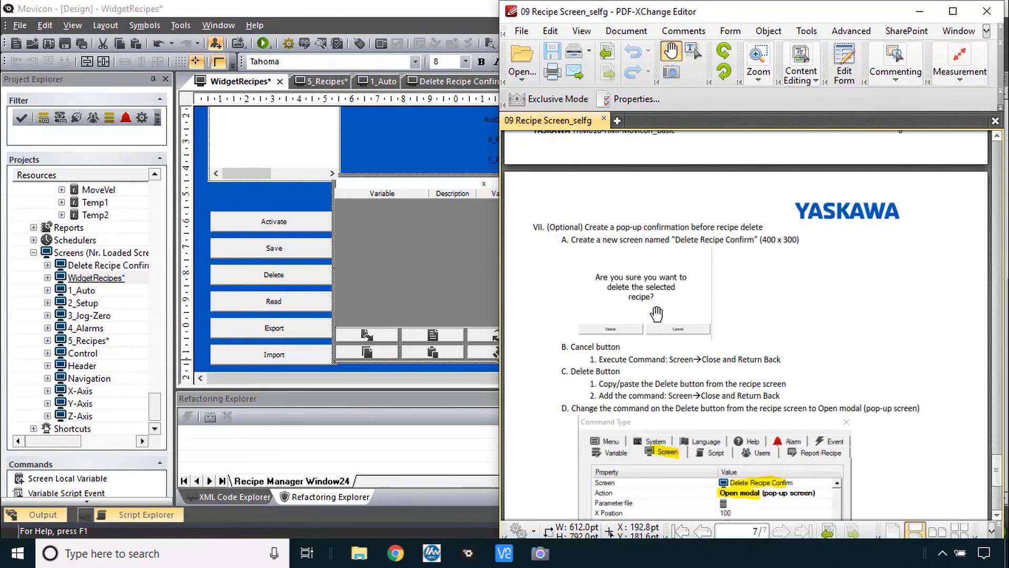
Close the WidgetRecipes and Delete Recipe Confirm screens, then save and start the project in runtime
key(alt+Tab)
click(394, 135)
click(278, 81)
click(275, 80)
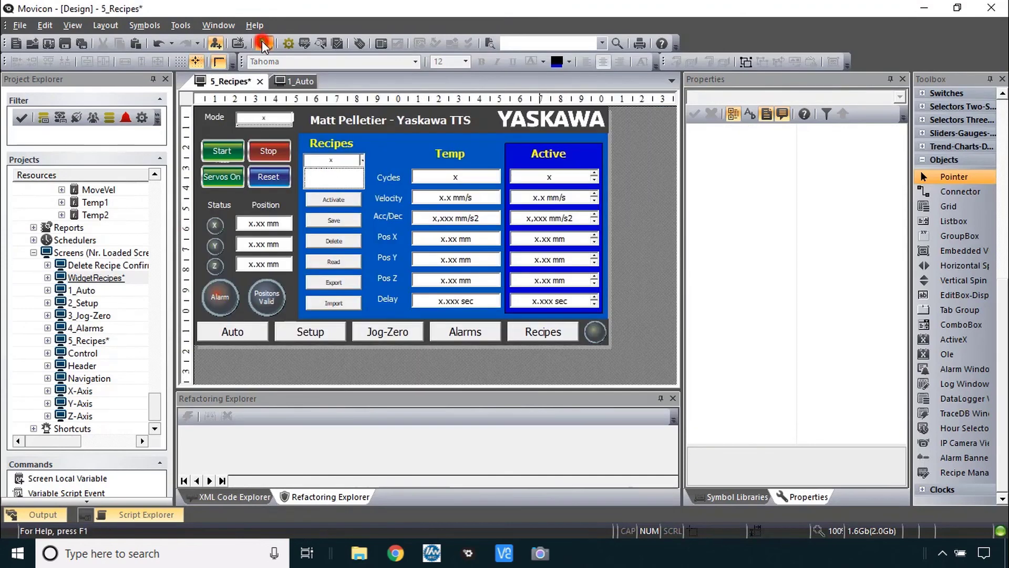
click(263, 44)
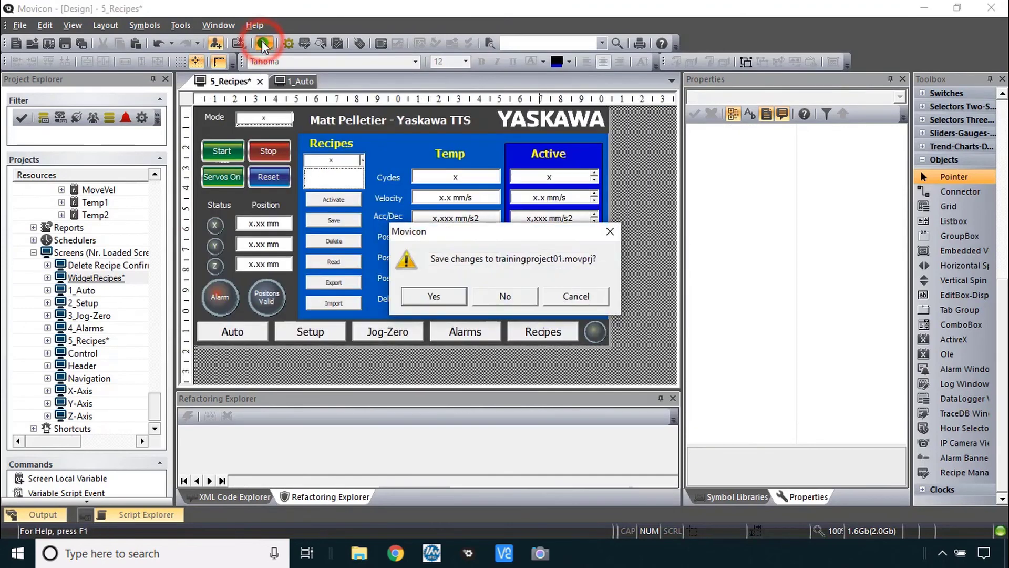
click(439, 297)
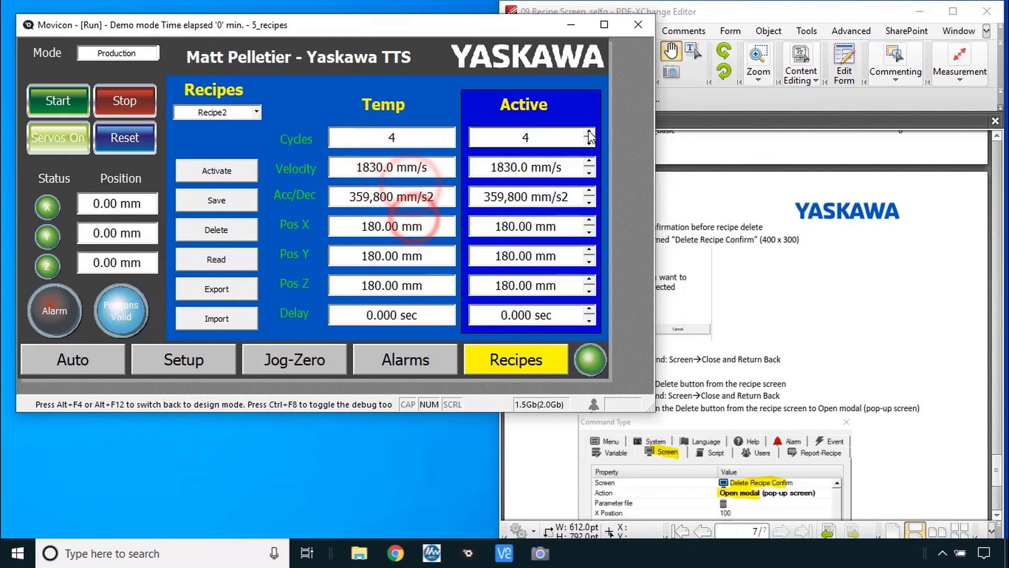
Raise the active values: Cycles 5, Velocity 1840.0, Acc/Dec 359,900, Pos X/Y/Z 210.00, Delay 0.004
click(589, 134)
click(589, 162)
click(589, 191)
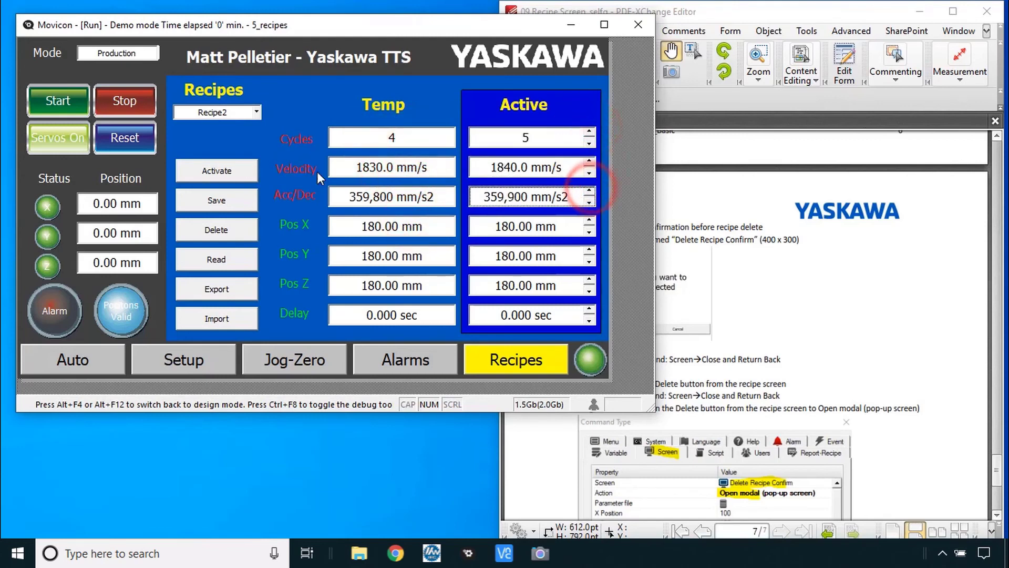
click(590, 221)
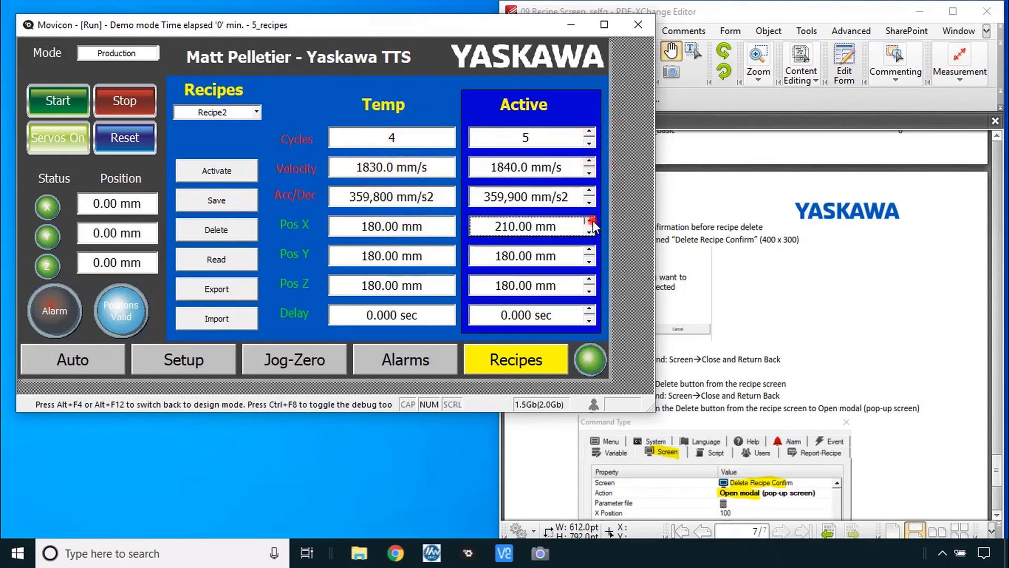
click(589, 250)
click(589, 280)
click(589, 310)
Rename the recipe to Recipe3 and save the current values
click(241, 115)
key(BackSpace)
text(3)
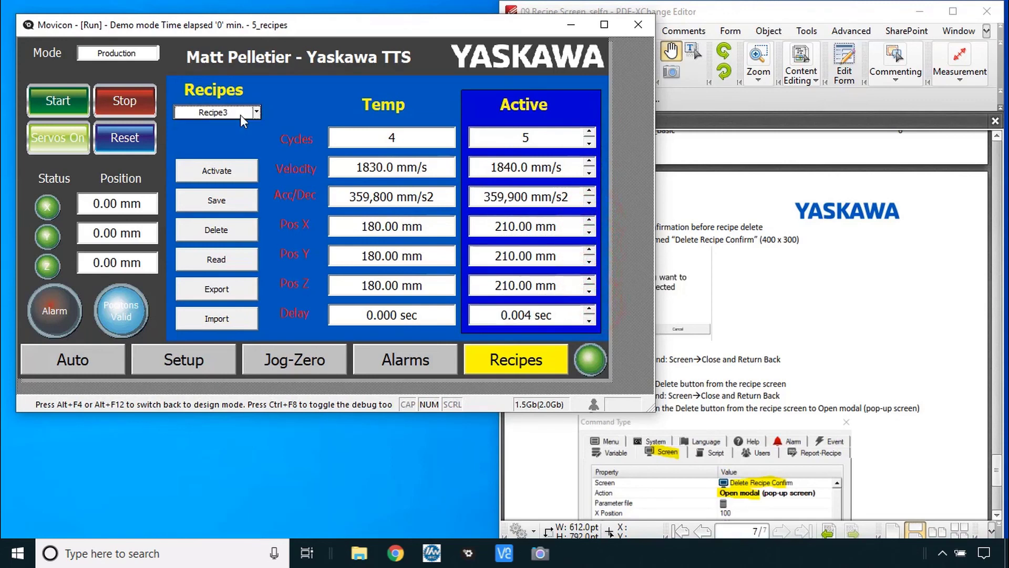
click(226, 206)
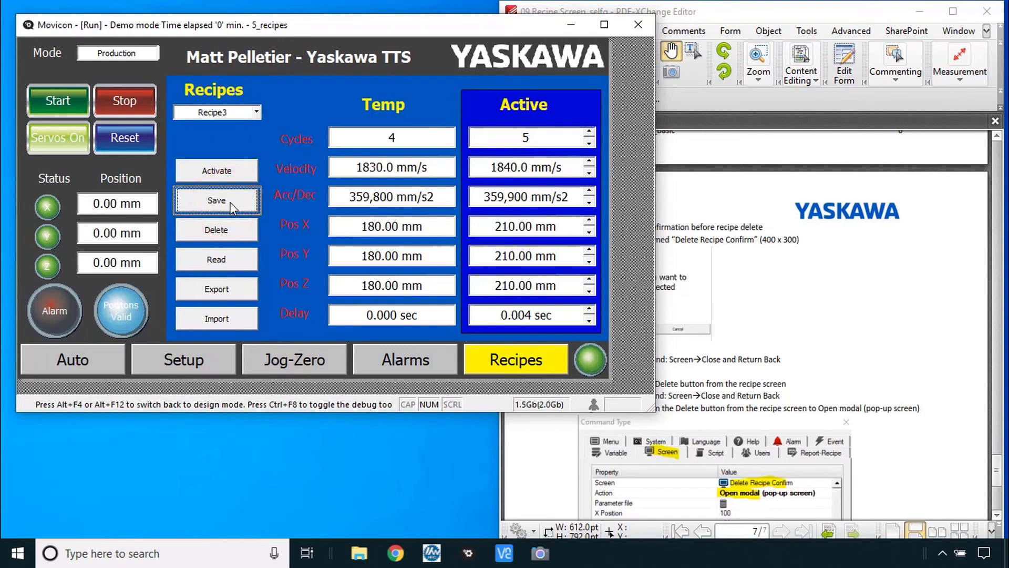
Press Delete and cancel the confirm pop-up, then delete Recipe3 and confirm, checking the recipe list
click(233, 229)
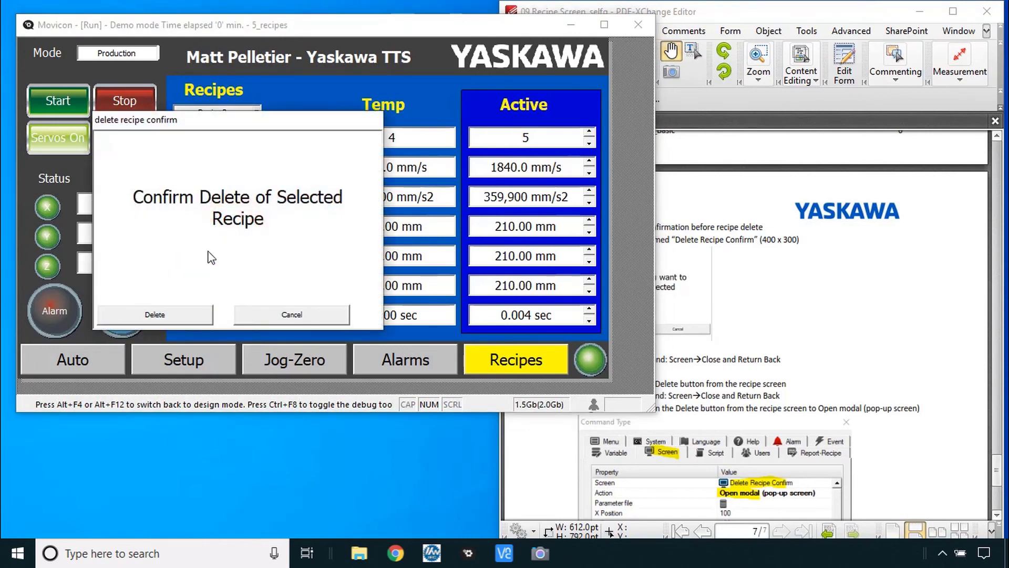
click(281, 319)
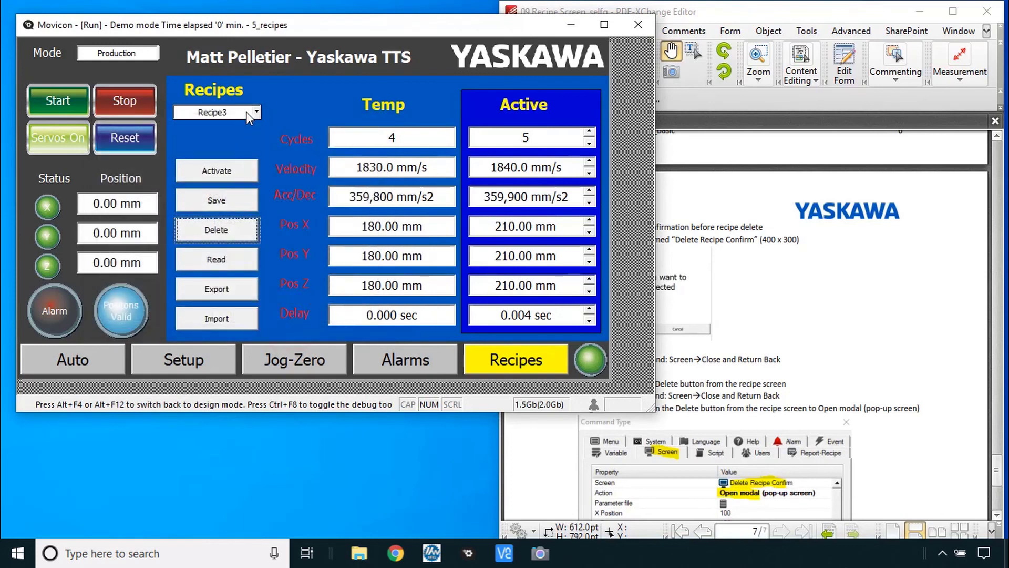
click(256, 112)
click(267, 108)
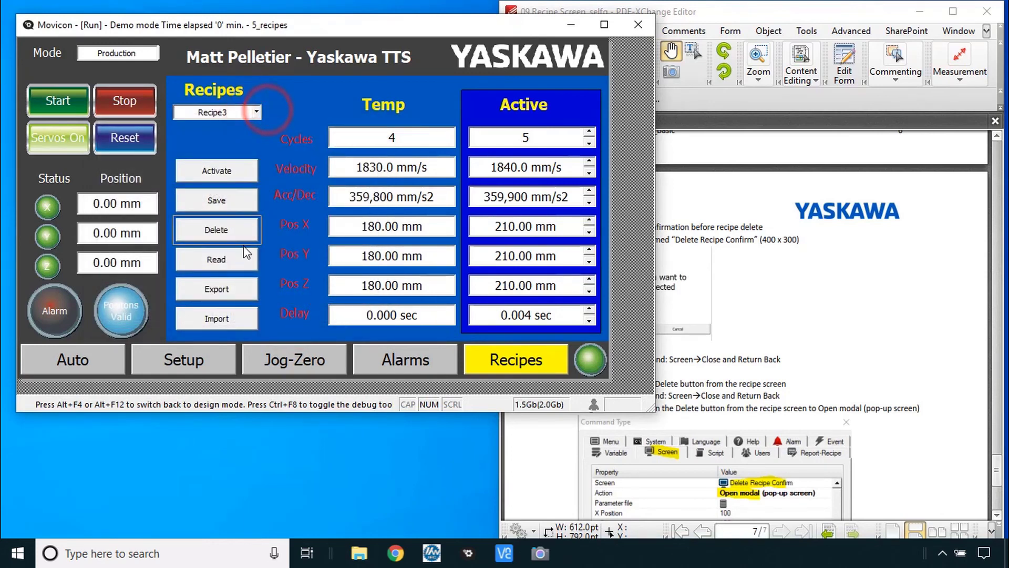
click(234, 231)
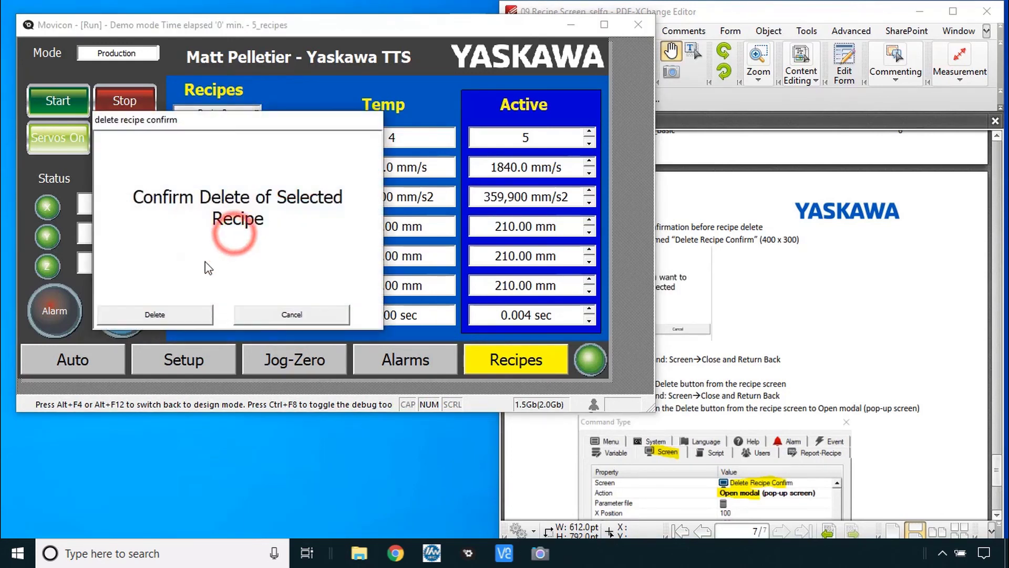
click(175, 317)
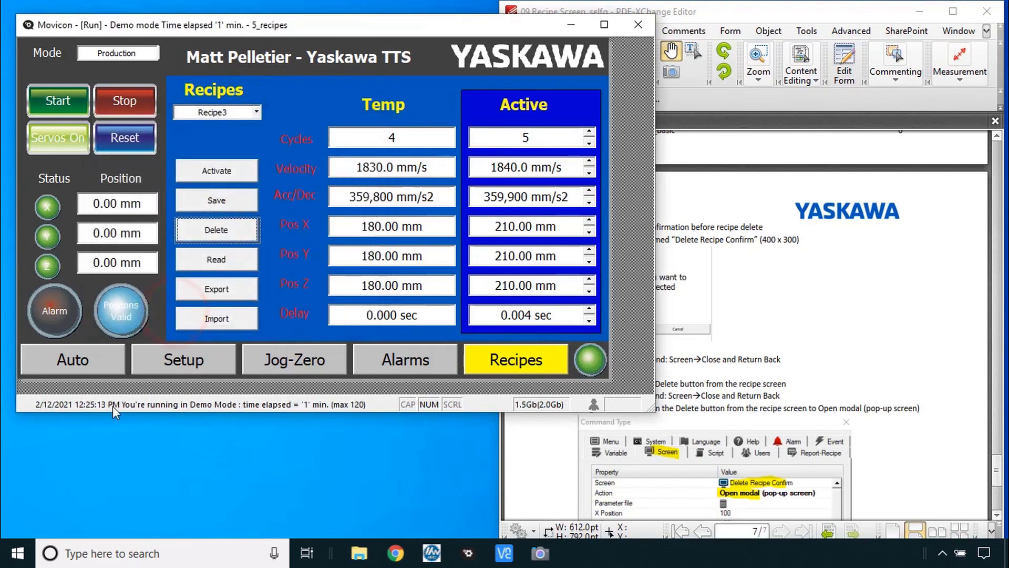
click(256, 111)
click(286, 114)
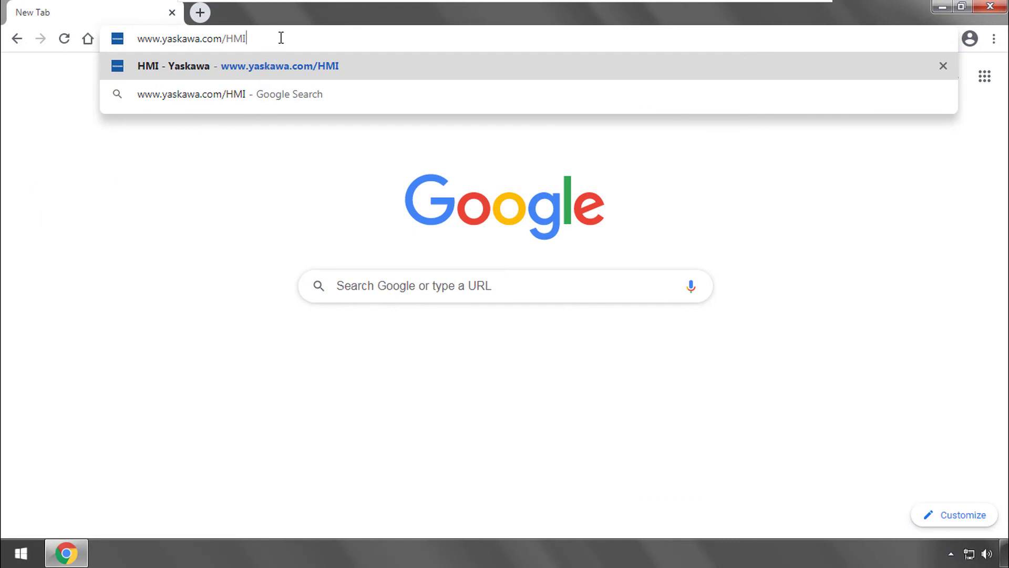
key(Return)
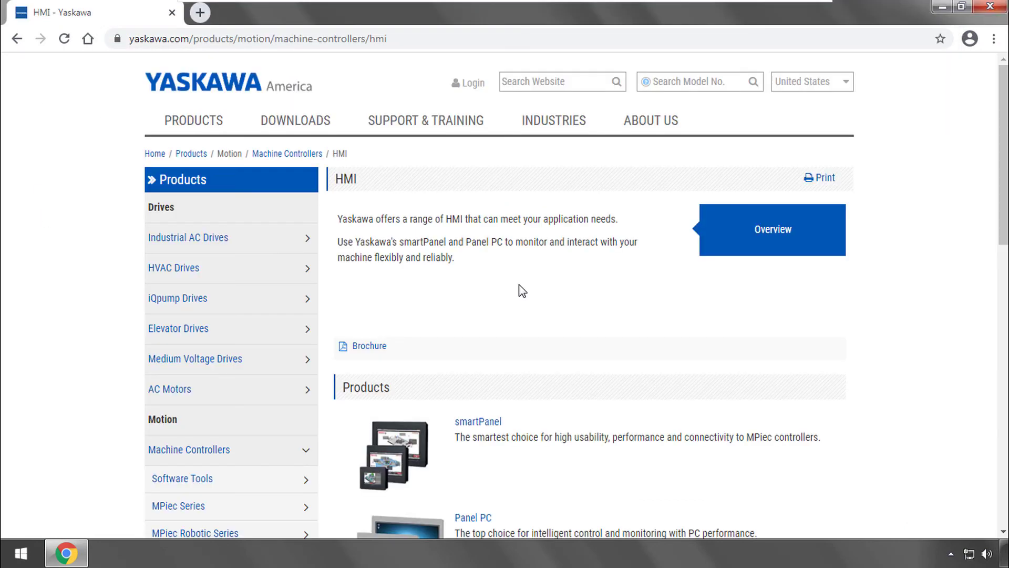
scroll(519, 289, down, 2)
scroll(522, 291, down, 1)
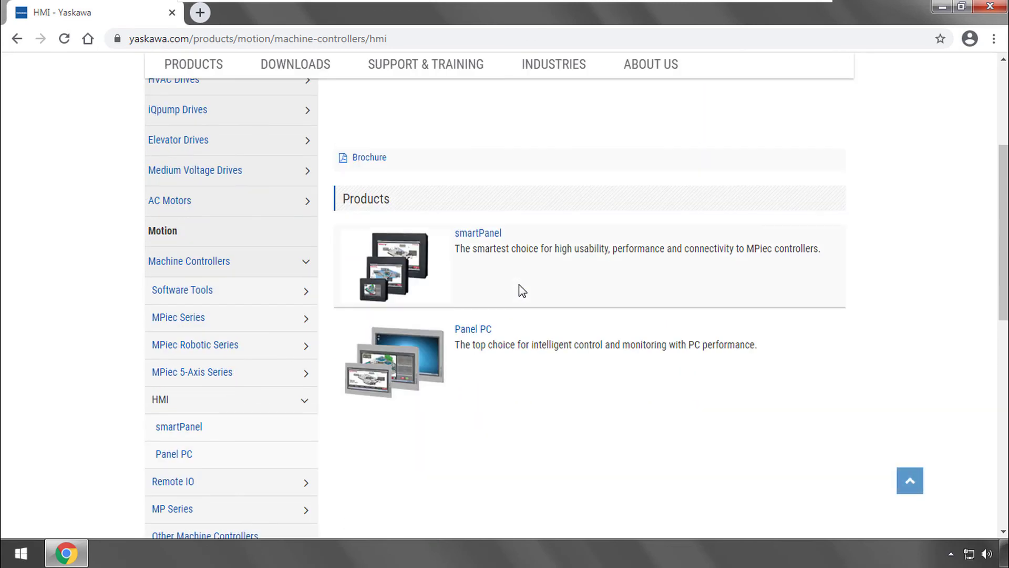
click(479, 242)
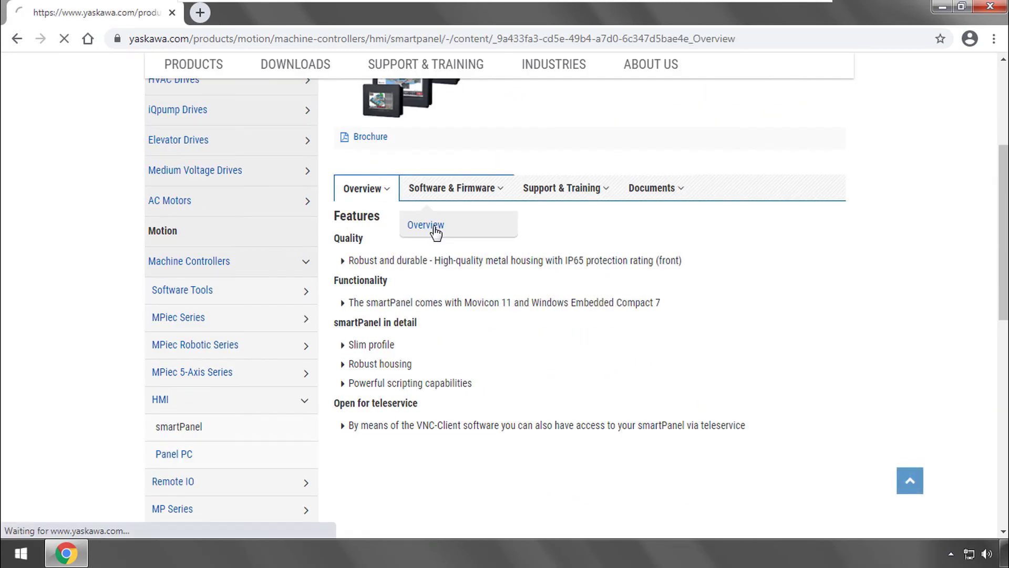